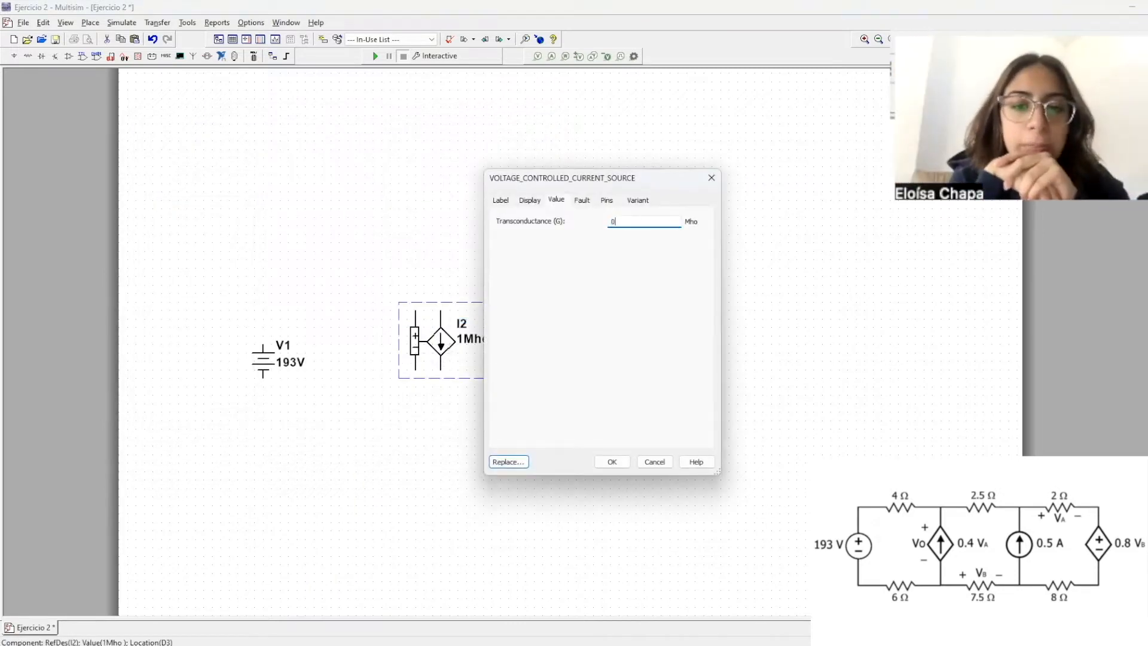
# Set the voltage-controlled current source's transconductance to 0.4 Mho and flip it so its arrow points up and its control terminals face I1.
pyautogui.press('Return')
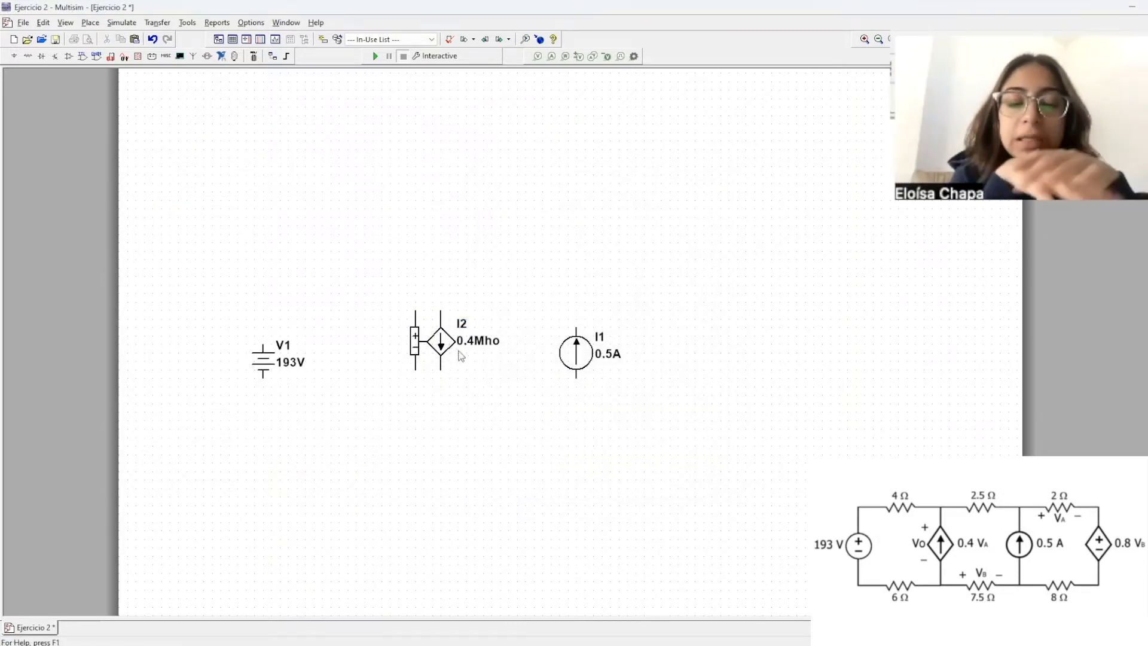
pyautogui.click(716, 177)
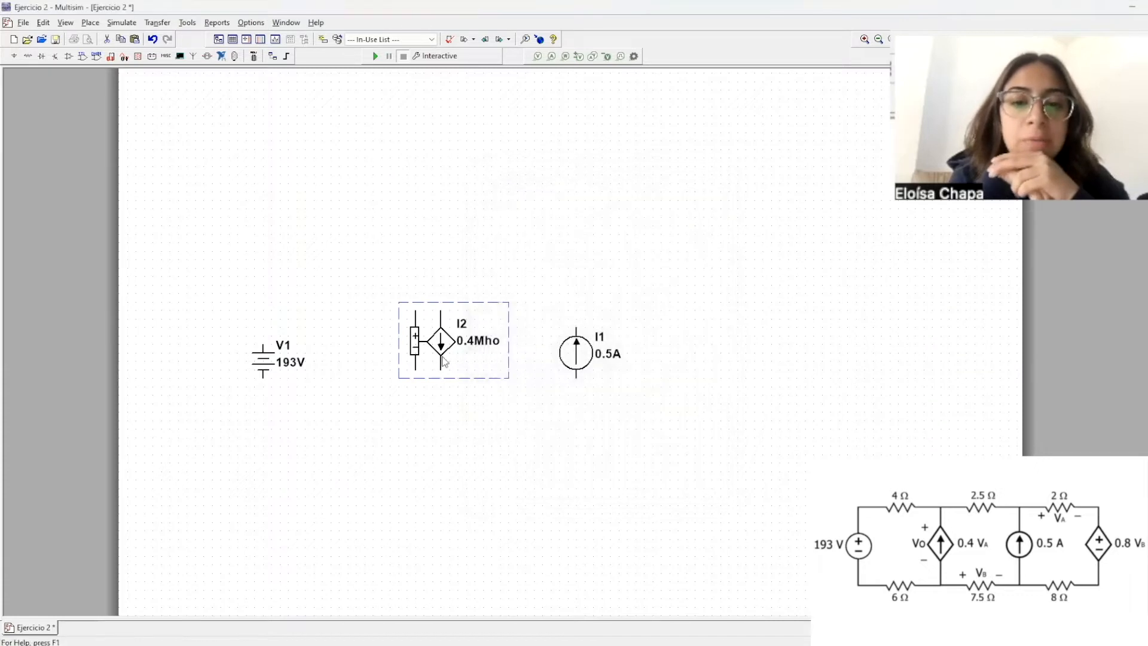
pyautogui.rightClick(442, 354)
pyautogui.click(501, 97)
pyautogui.rightClick(475, 311)
pyautogui.click(520, 99)
pyautogui.moveTo(442, 330); pyautogui.dragTo(443, 338)
pyautogui.click(610, 461)
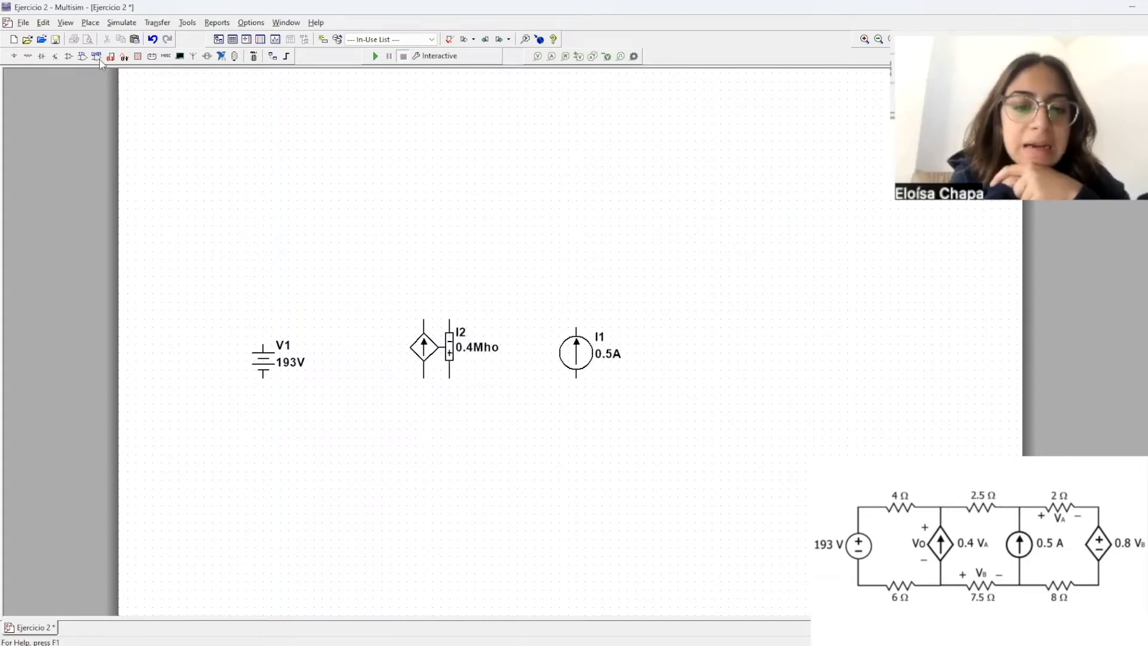
# Place a voltage-controlled voltage source from the controlled voltage sources family to the right of the 0.5 A current source.
pyautogui.click(13, 56)
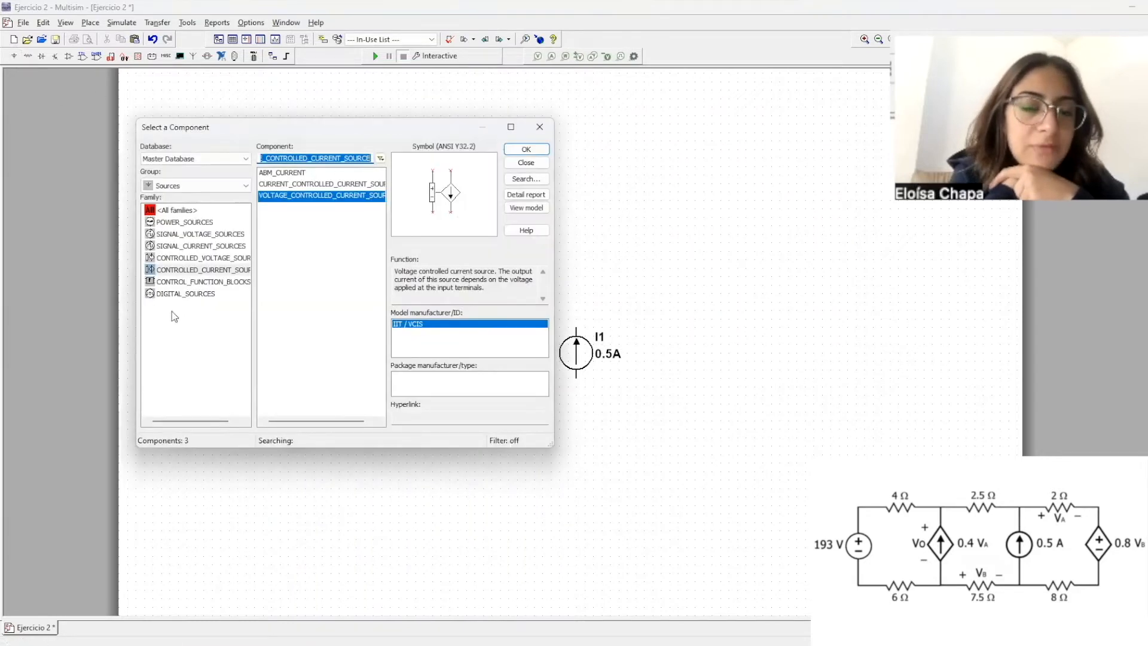
pyautogui.click(201, 283)
pyautogui.click(205, 259)
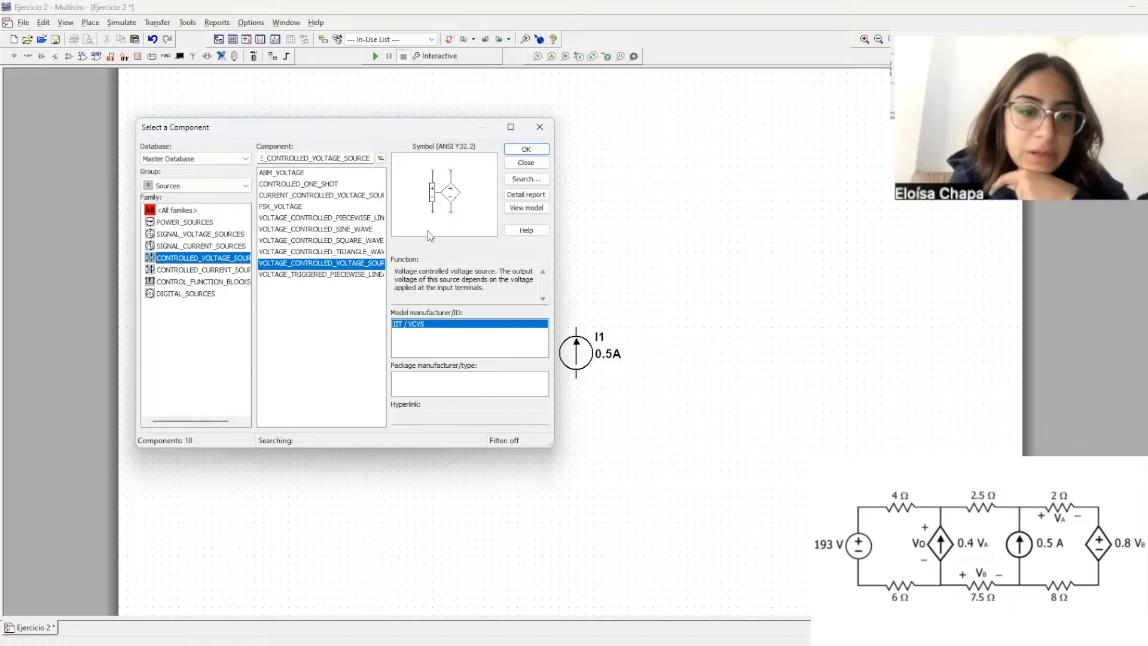
pyautogui.click(540, 150)
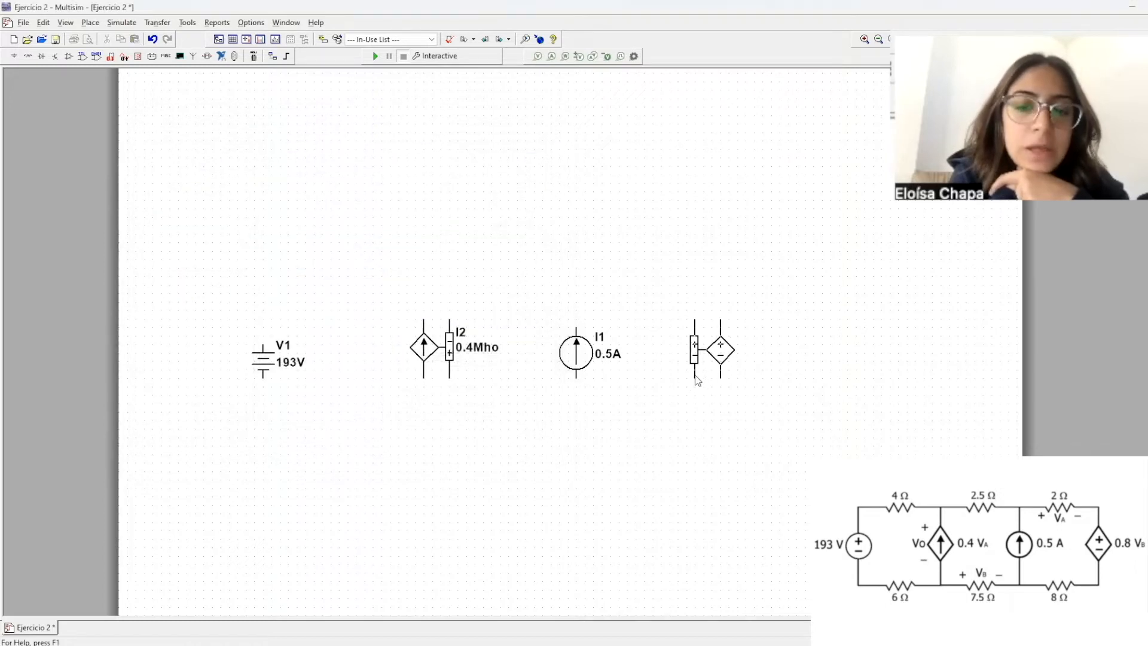
pyautogui.click(721, 383)
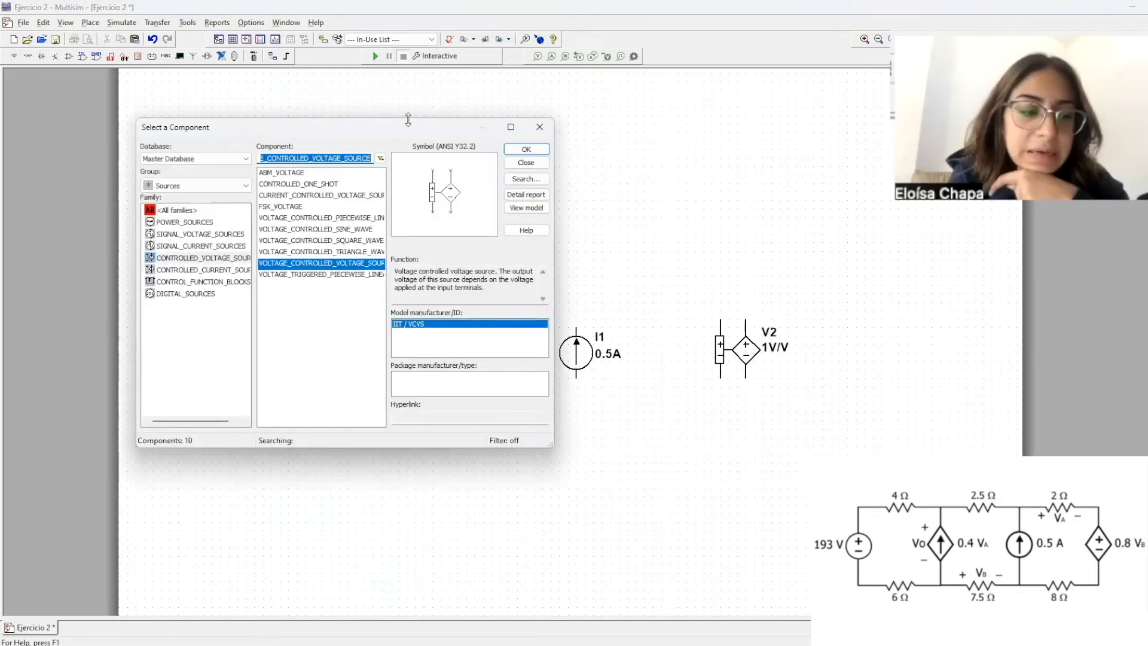
pyautogui.click(540, 127)
# Set the voltage-controlled voltage source's gain to 0.8 V/V and shift the 193 V battery slightly upward.
pyautogui.click(778, 355)
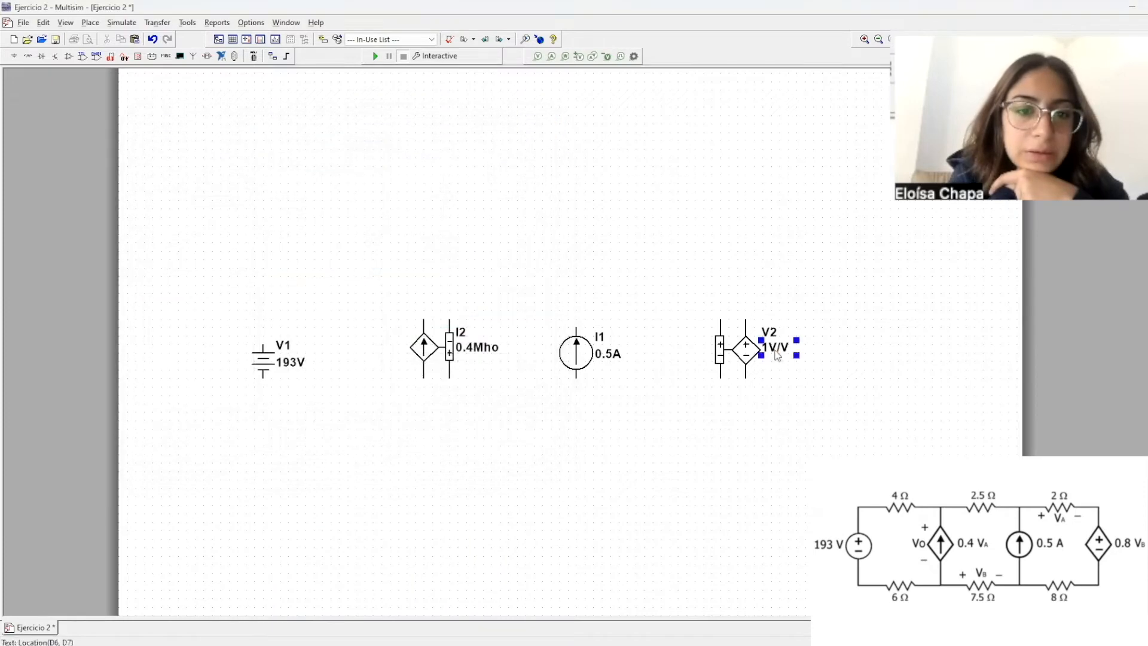
pyautogui.doubleClick(777, 356)
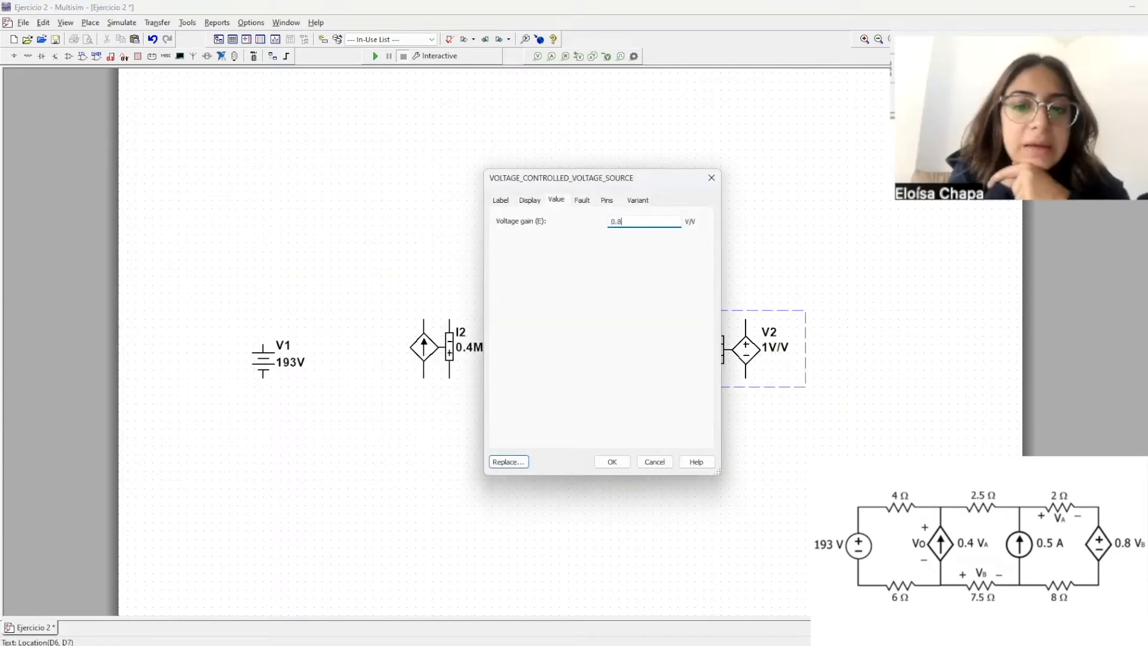
pyautogui.write('0.8')
pyautogui.press('Return')
pyautogui.moveTo(262, 376); pyautogui.dragTo(262, 368)
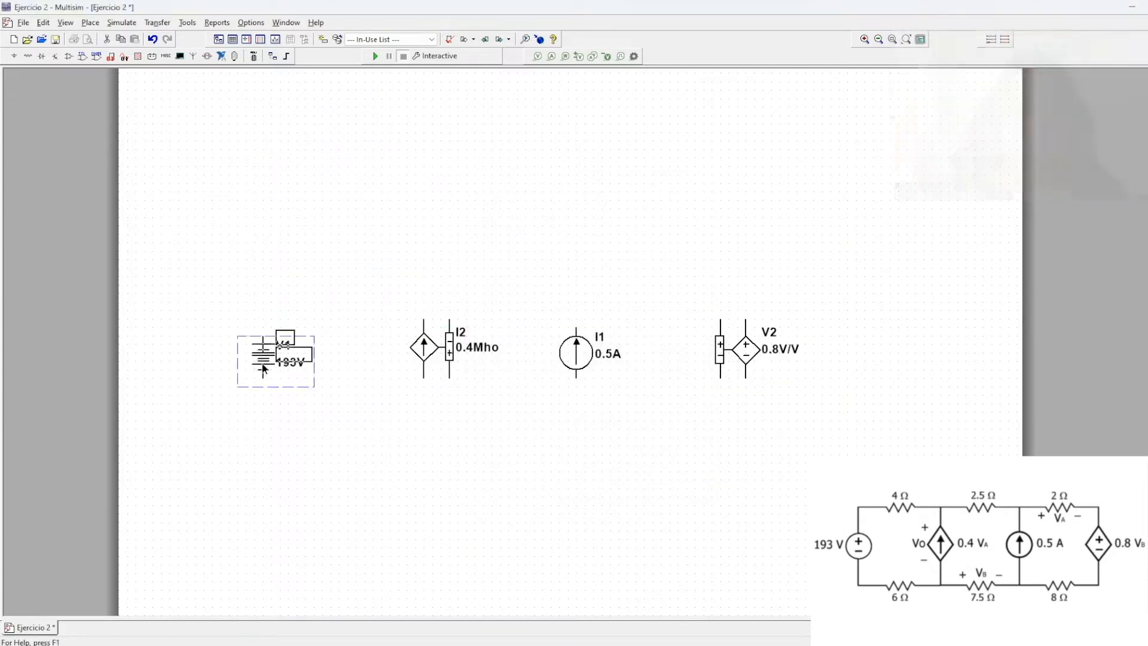
pyautogui.click(361, 429)
# Place a 4 Ω resistor above and a 6 Ω resistor below the gap between the battery and the controlled current source.
pyautogui.click(26, 57)
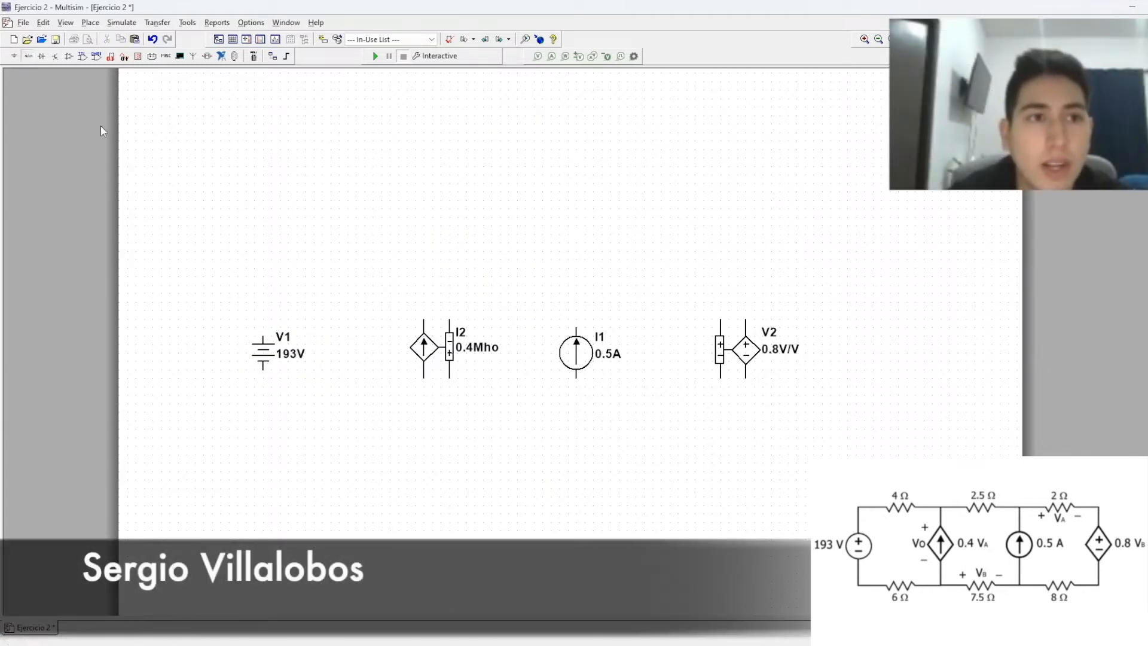
pyautogui.write('8')
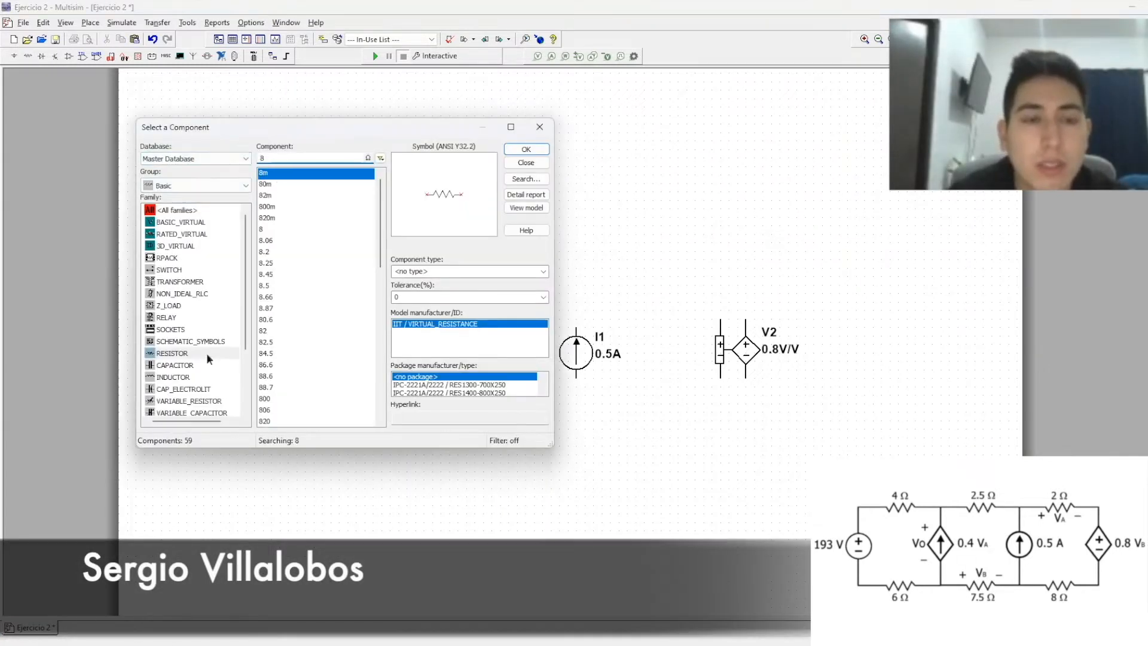
pyautogui.moveTo(297, 160); pyautogui.dragTo(248, 160)
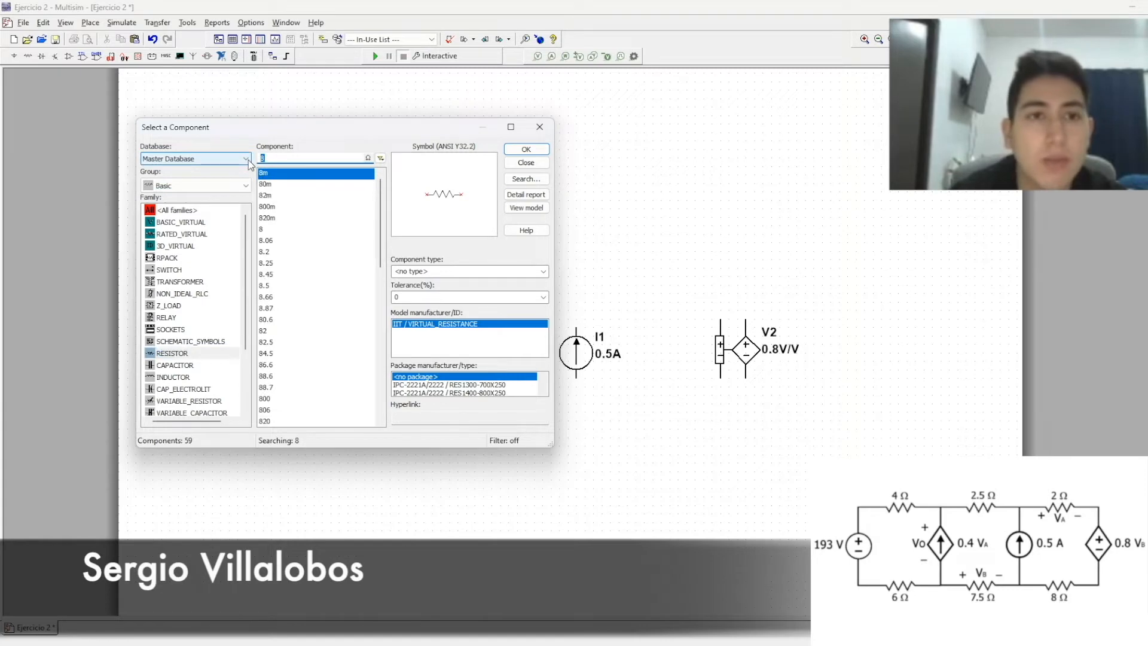
pyautogui.press('Return')
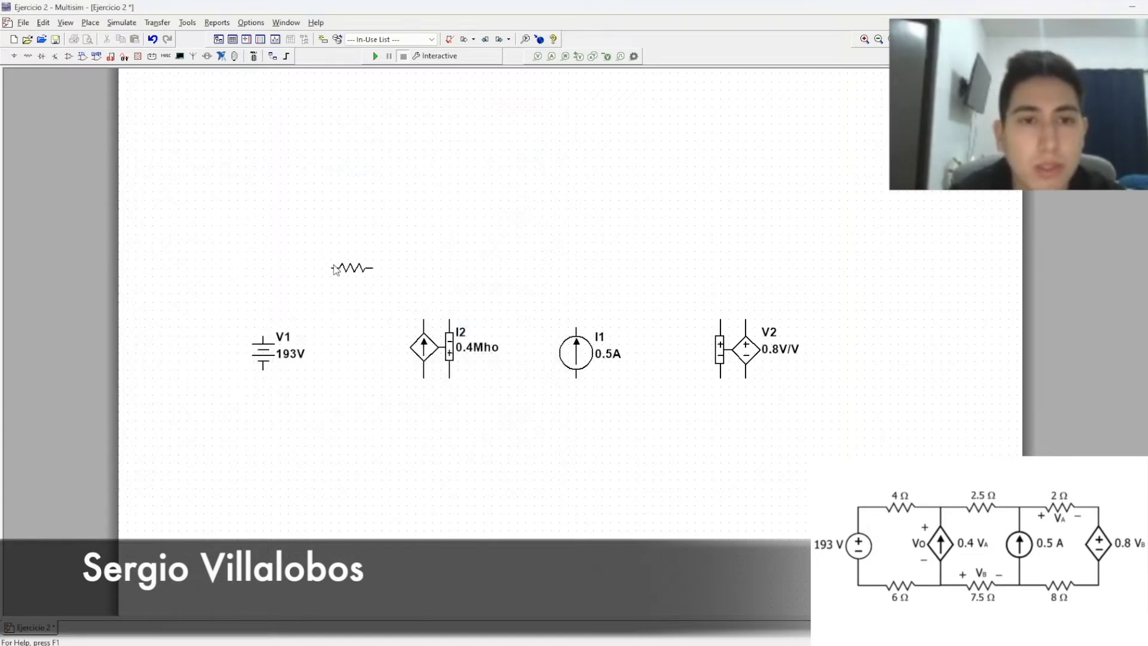
pyautogui.click(335, 269)
pyautogui.write('4')
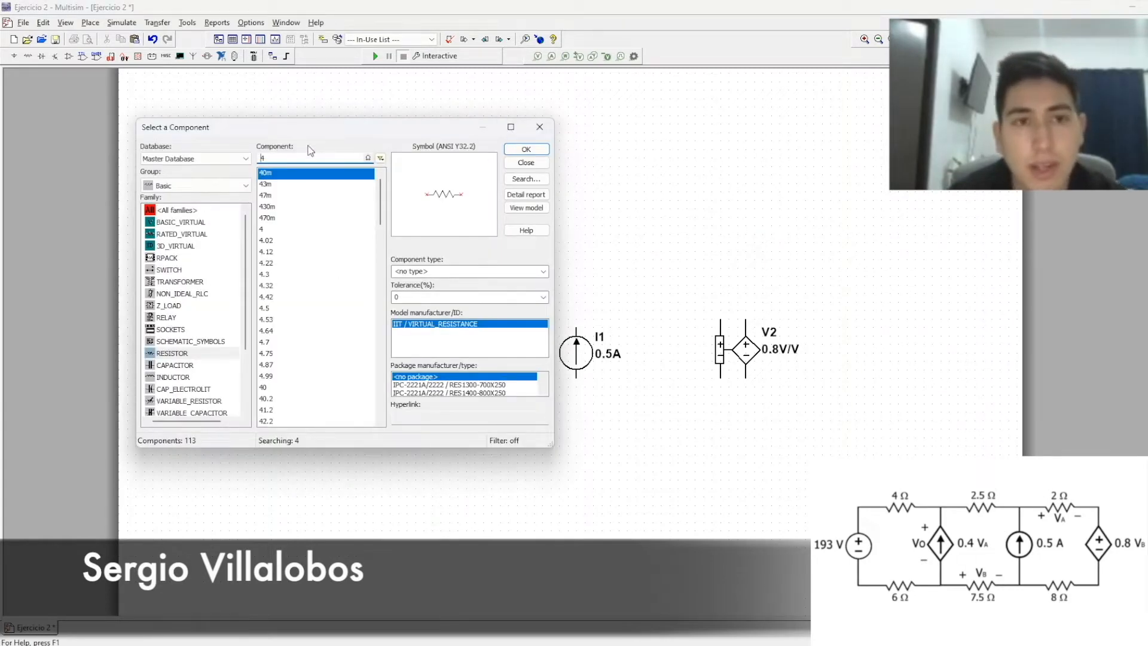
pyautogui.press('BackSpace')
pyautogui.write('6')
pyautogui.press('Return')
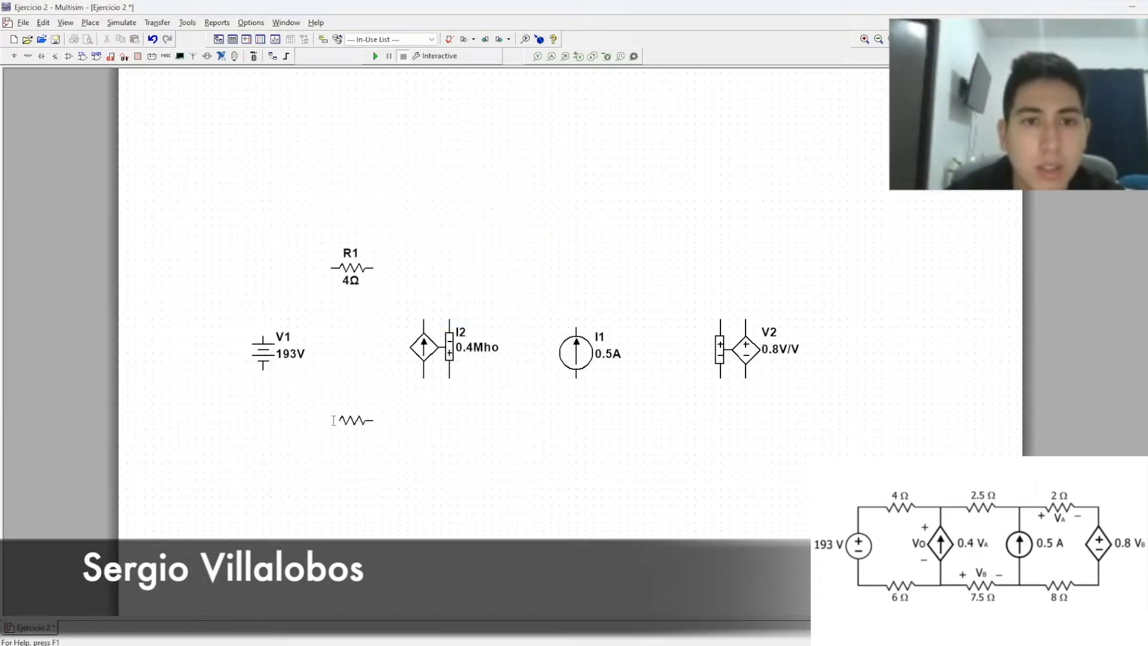
pyautogui.click(327, 437)
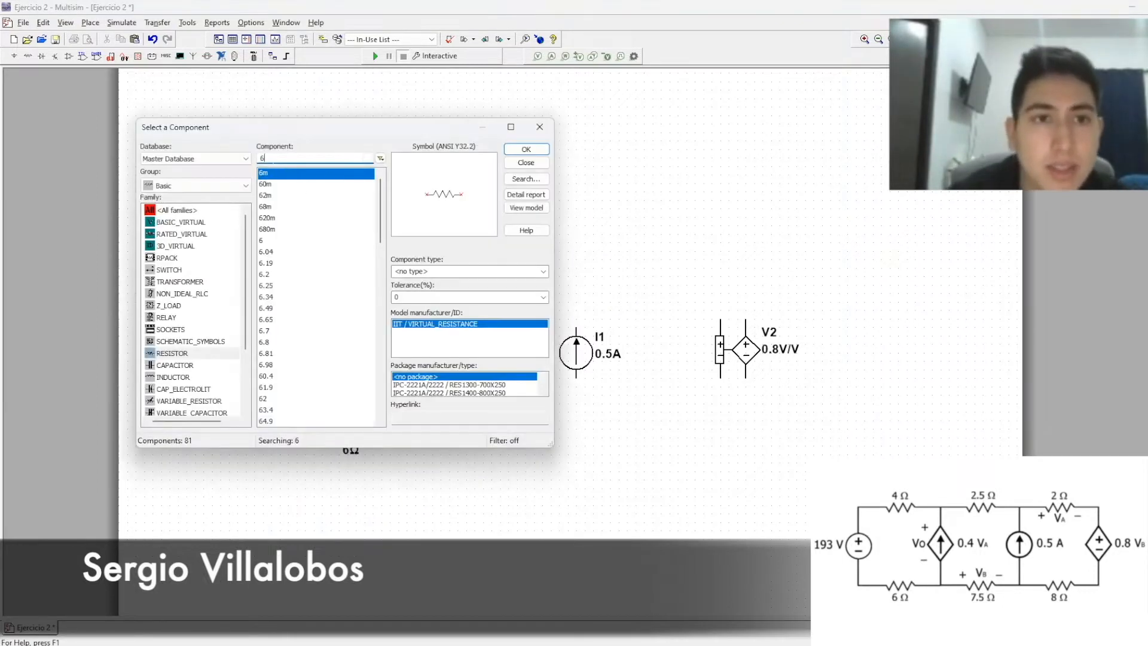
# Place a 2.5 Ω resistor above and a 7.5 Ω resistor below the gap between the two current sources.
pyautogui.moveTo(279, 160); pyautogui.dragTo(247, 176)
pyautogui.write('2.5')
pyautogui.press('Return')
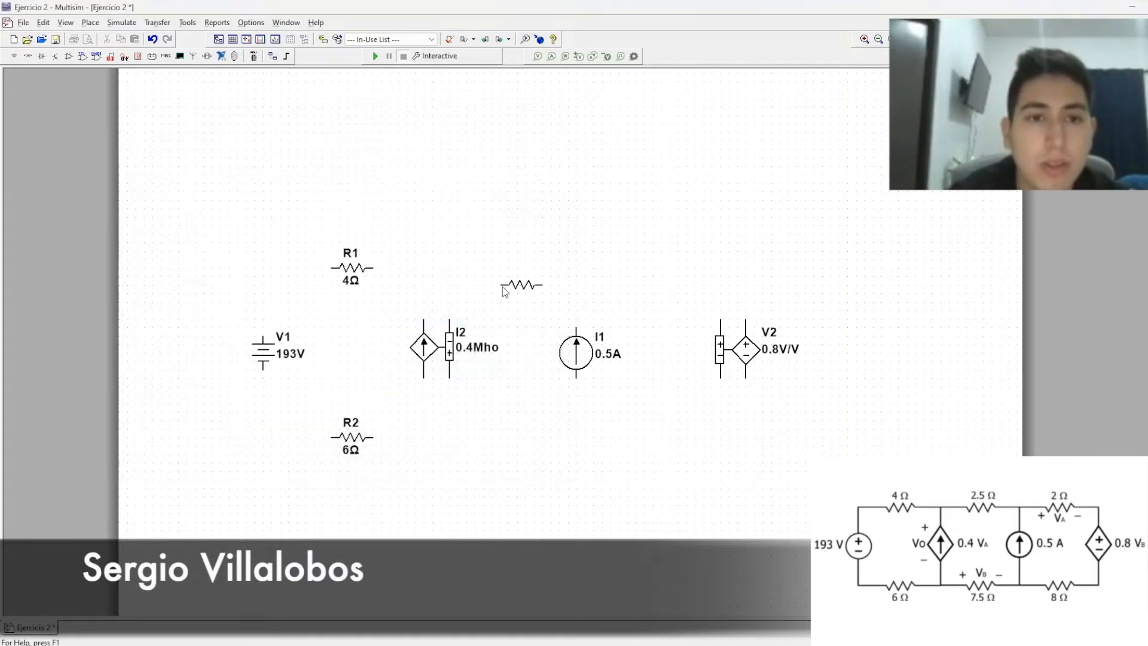
pyautogui.click(493, 271)
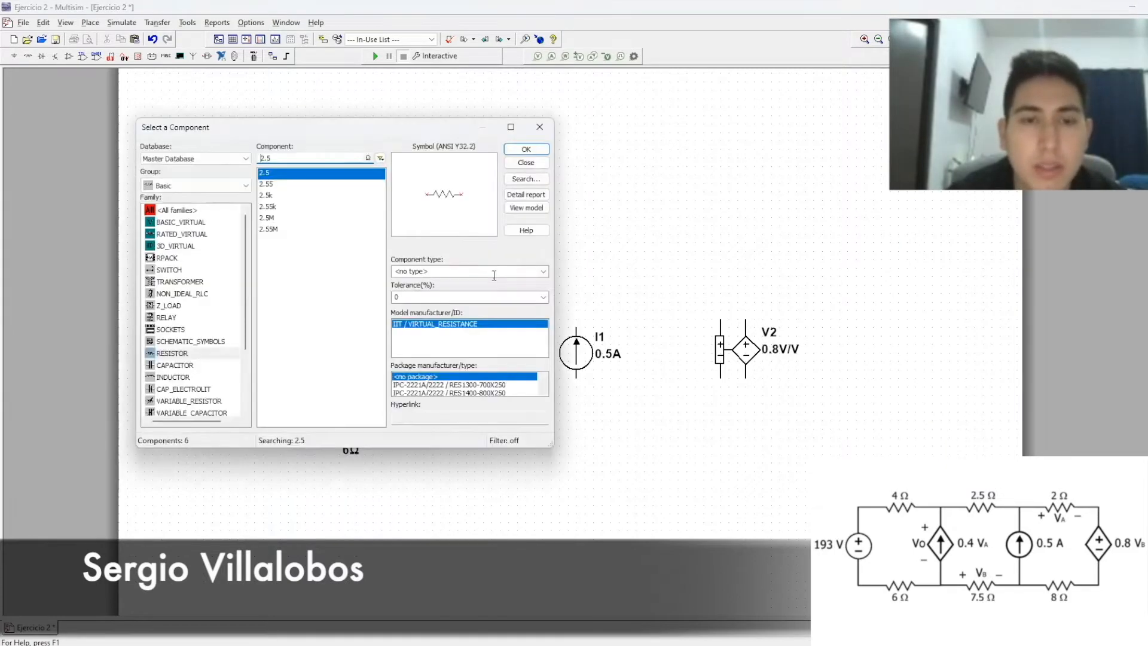
pyautogui.moveTo(311, 160); pyautogui.dragTo(239, 168)
pyautogui.write('7.5')
pyautogui.press('Return')
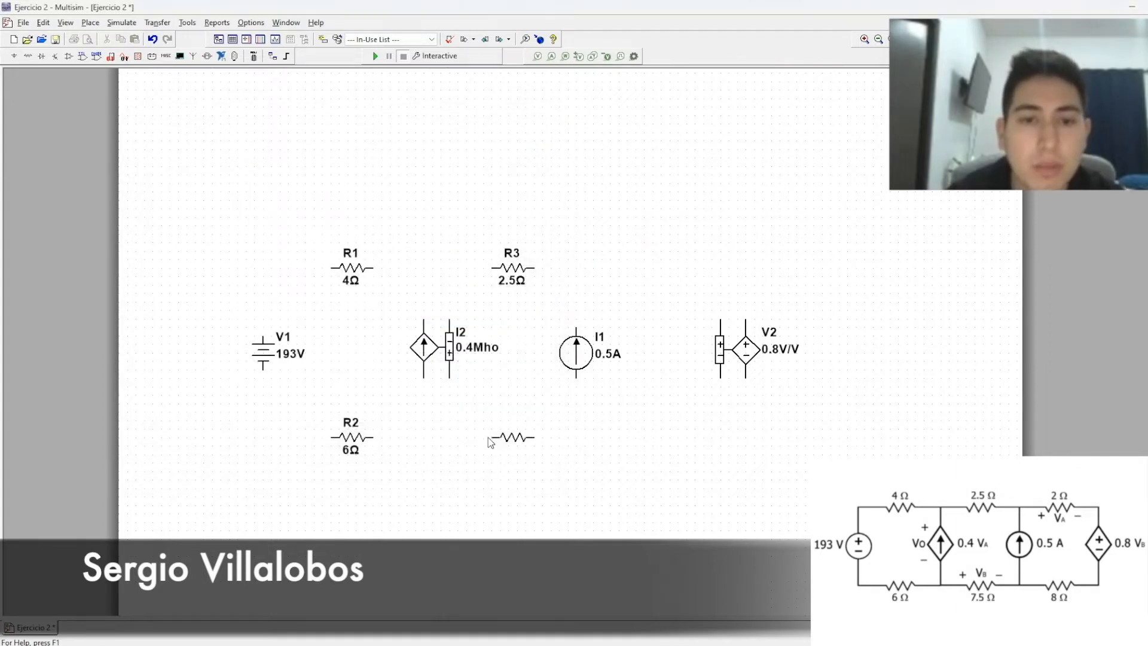
pyautogui.click(489, 439)
# Place a 2 Ω resistor above and an 8 Ω resistor below the gap between the 0.5 A source and the controlled voltage source.
pyautogui.moveTo(311, 159); pyautogui.dragTo(247, 162)
pyautogui.write('2')
pyautogui.press('Return')
pyautogui.click(657, 270)
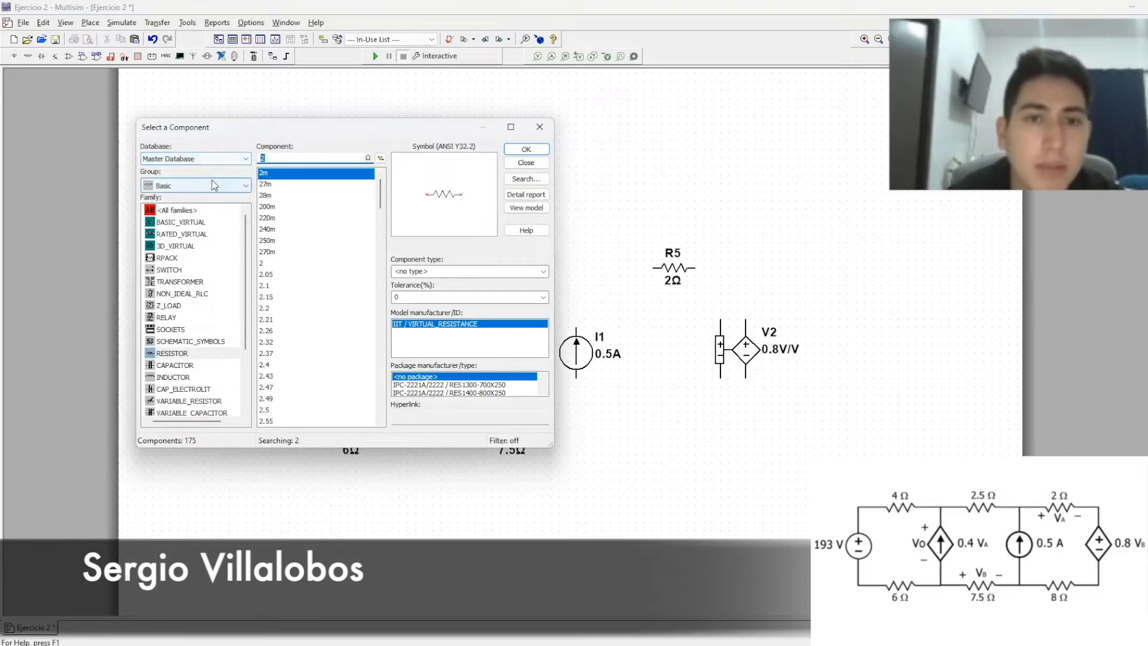
pyautogui.press('Return')
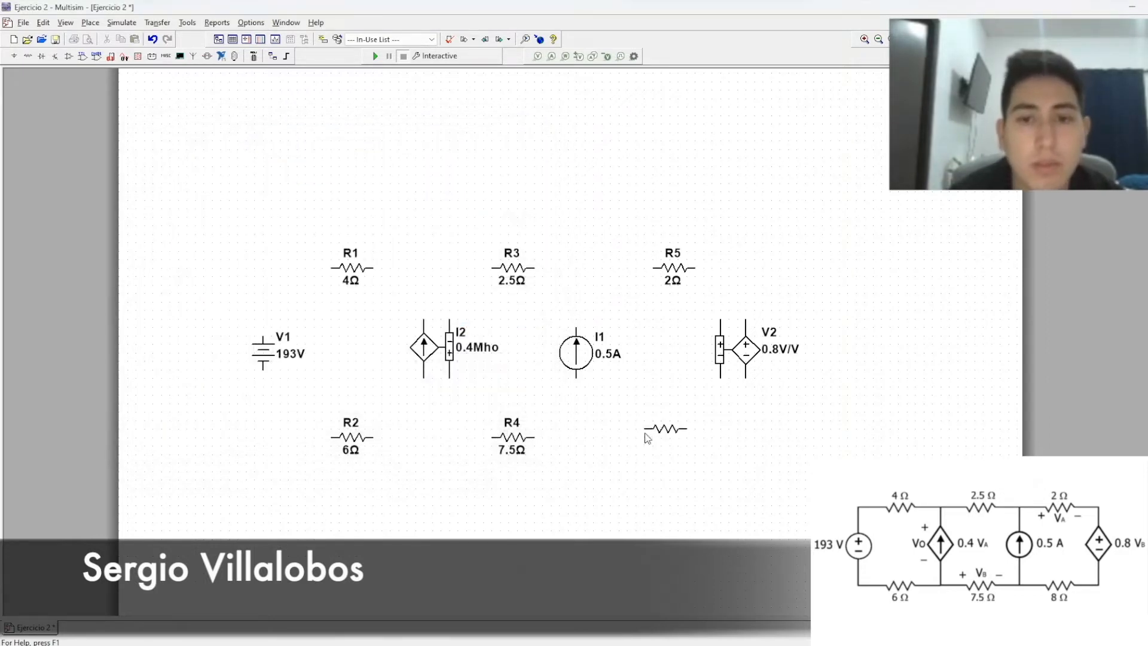
pyautogui.click(646, 439)
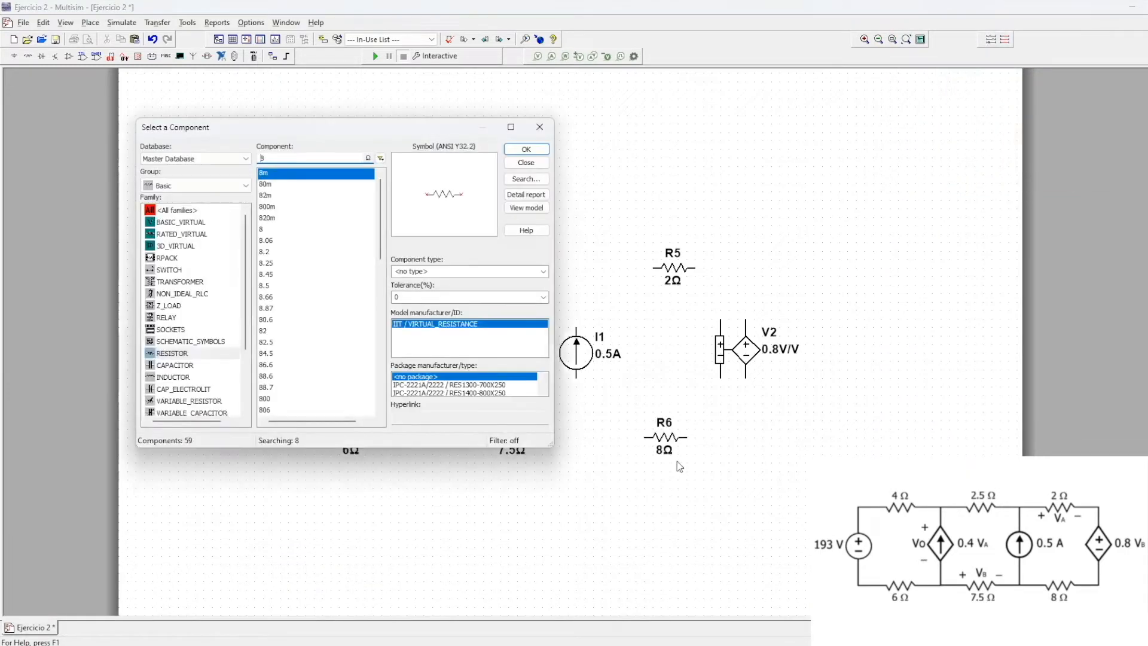
pyautogui.click(540, 128)
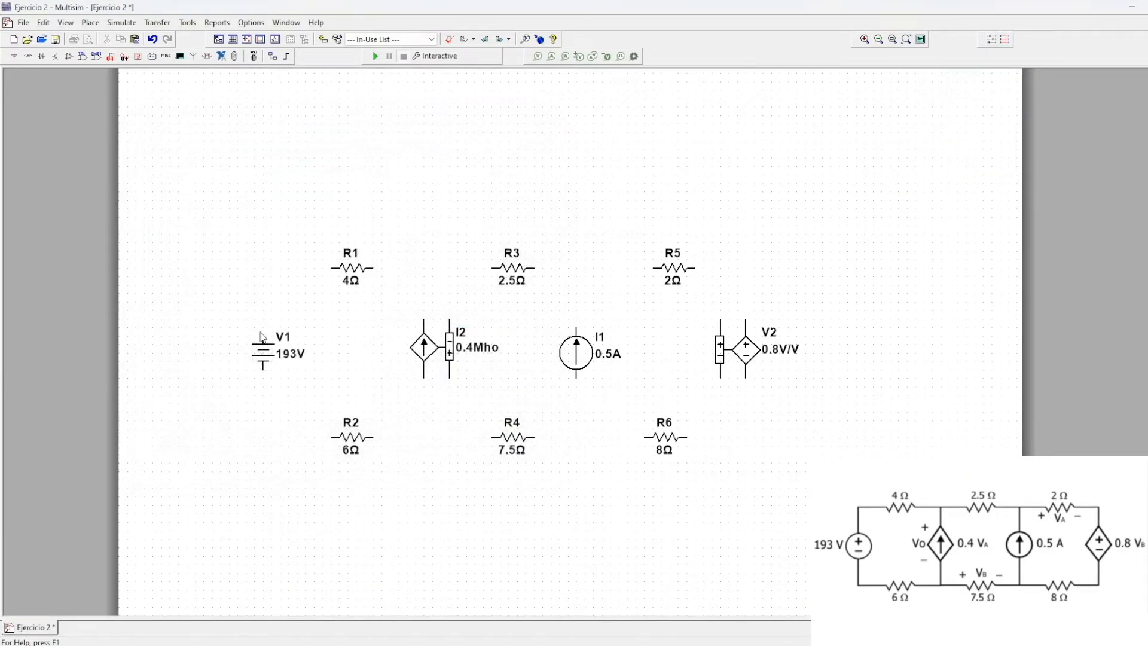
# Wire the upper branch from the battery's positive terminal through the 4 Ω, 2.5 Ω and 2 Ω resistors to the controlled voltage source's positive output.
pyautogui.click(264, 339)
pyautogui.click(333, 268)
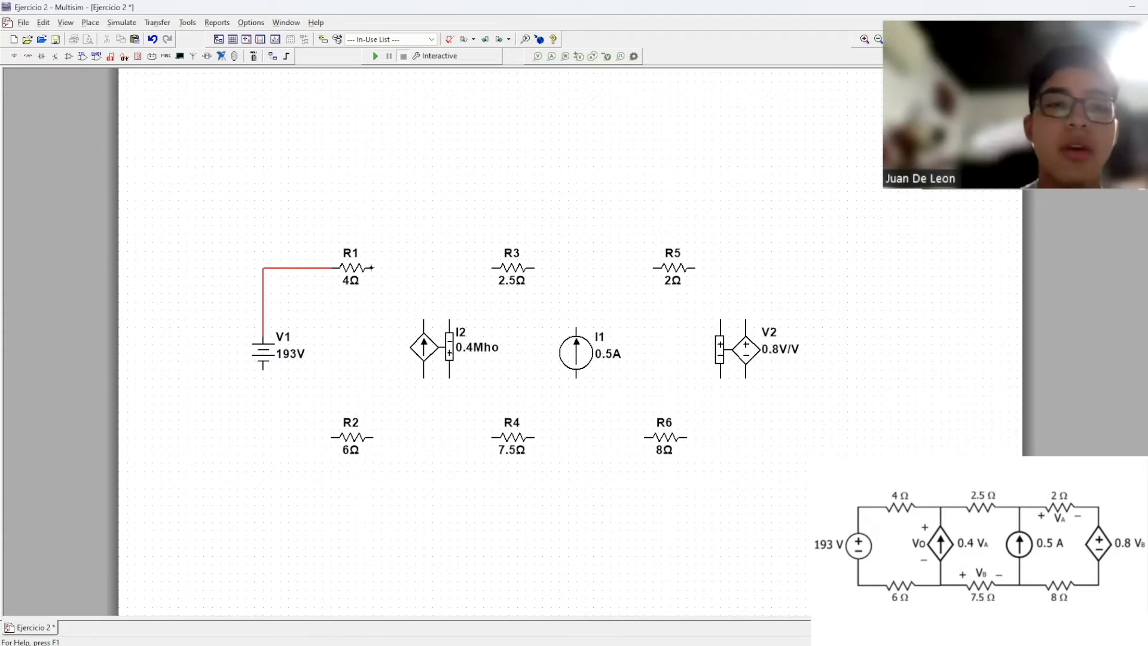
pyautogui.click(494, 268)
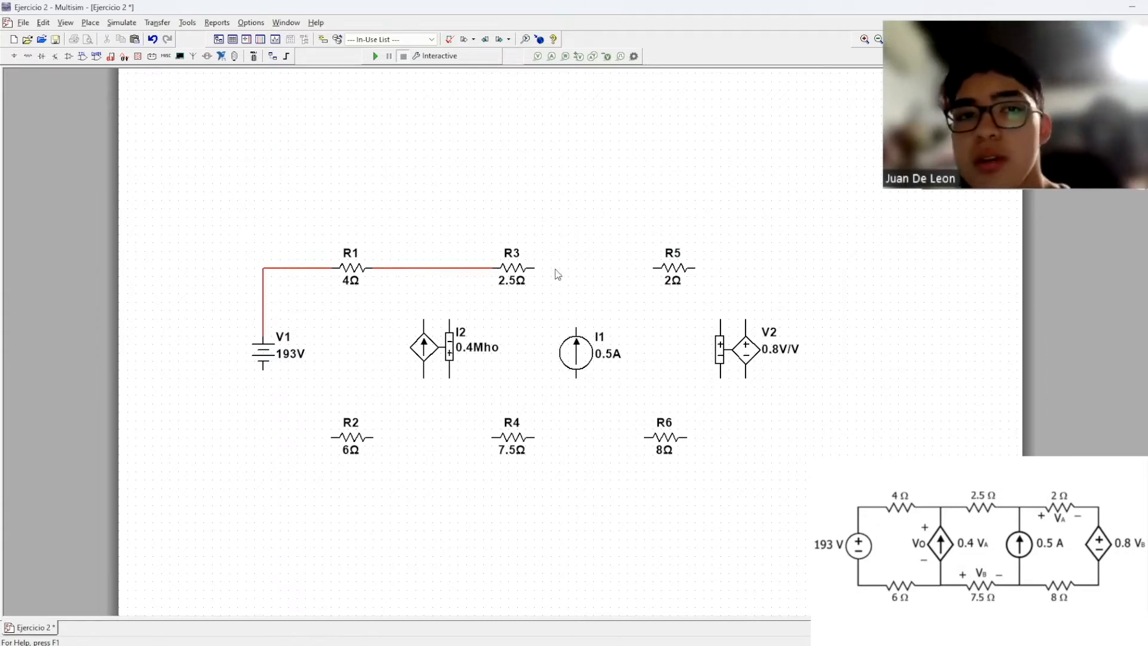
pyautogui.click(654, 268)
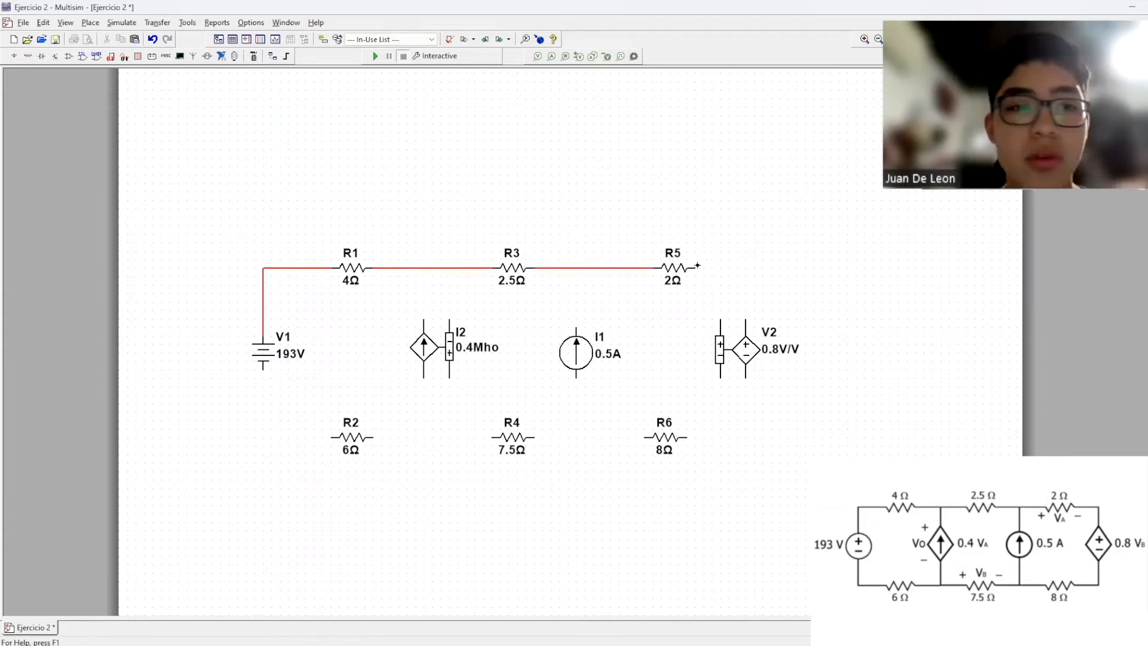
pyautogui.click(694, 268)
pyautogui.click(746, 320)
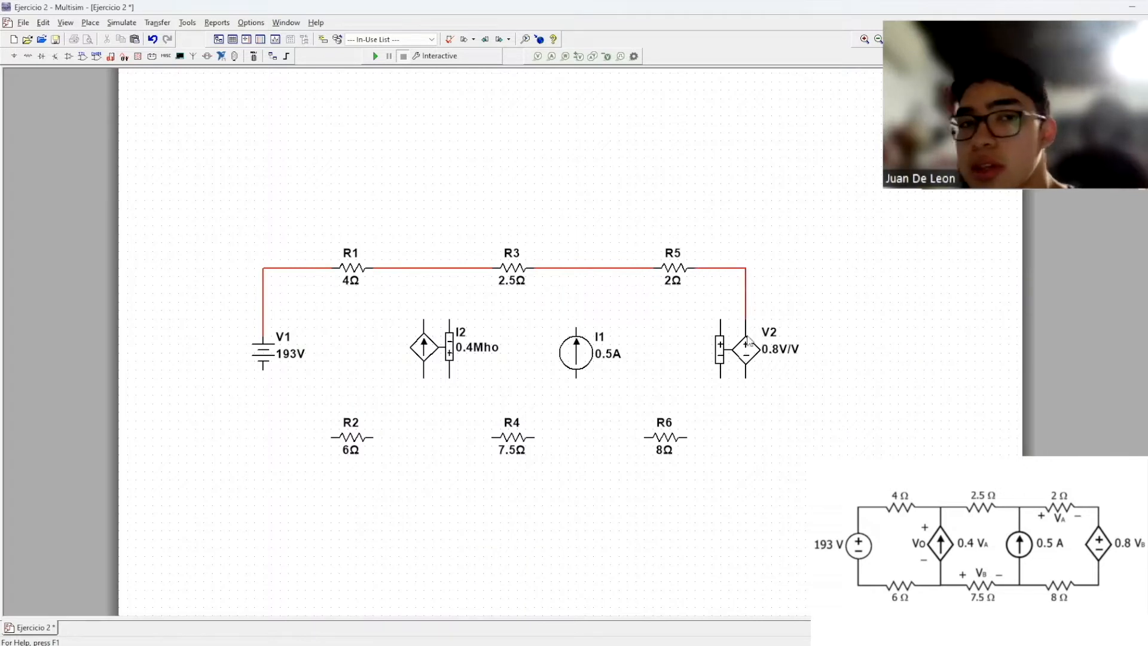
# Wire the lower branch from the controlled voltage source's negative output through the 8 Ω, 7.5 Ω and 6 Ω resistors to the battery's negative terminal.
pyautogui.click(745, 378)
pyautogui.click(688, 437)
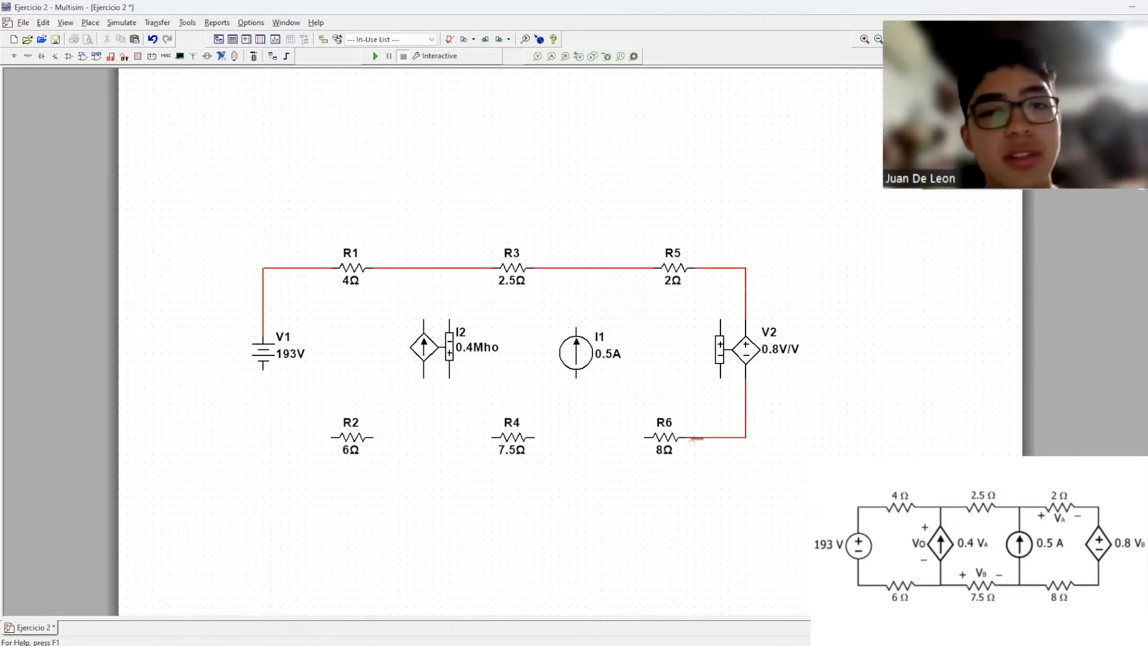
pyautogui.click(642, 437)
pyautogui.click(528, 437)
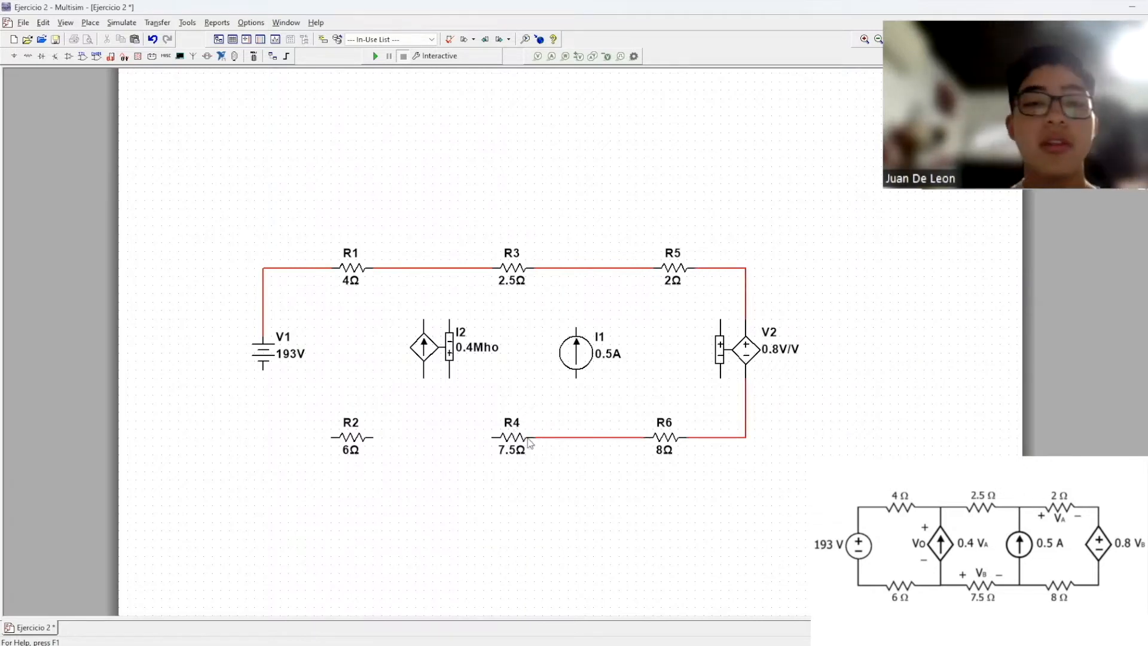
pyautogui.click(494, 437)
pyautogui.click(372, 437)
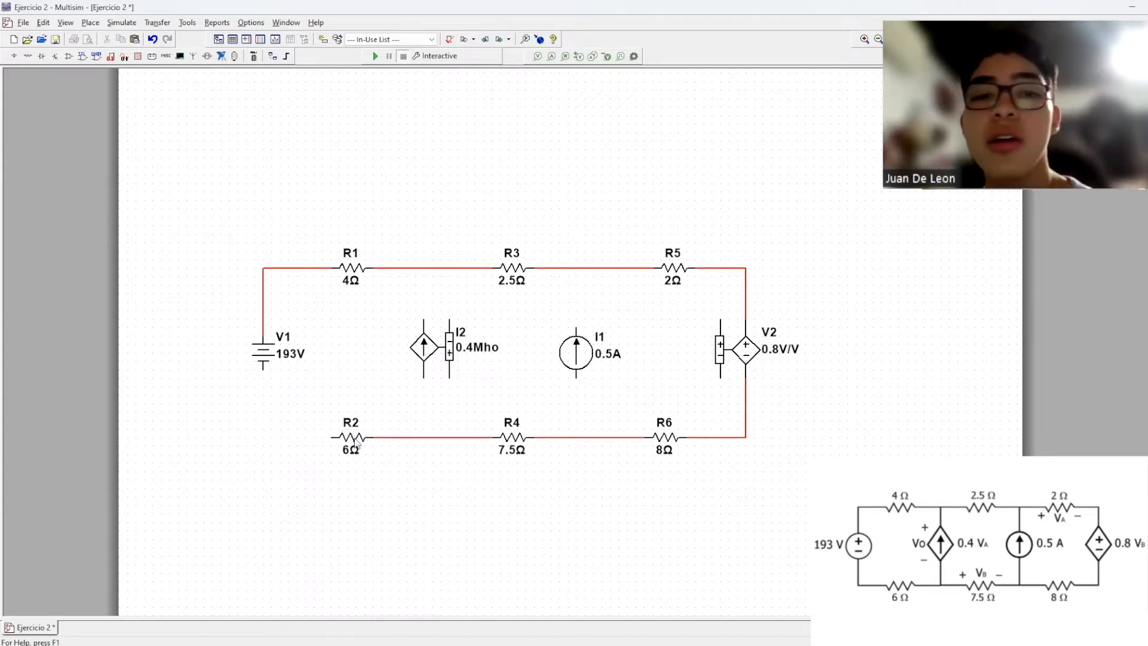
pyautogui.click(332, 437)
pyautogui.click(263, 369)
# Connect the output of the 0.4 Mho source and the 0.5 A source between the upper and lower branches.
pyautogui.click(422, 376)
pyautogui.click(423, 437)
pyautogui.click(423, 320)
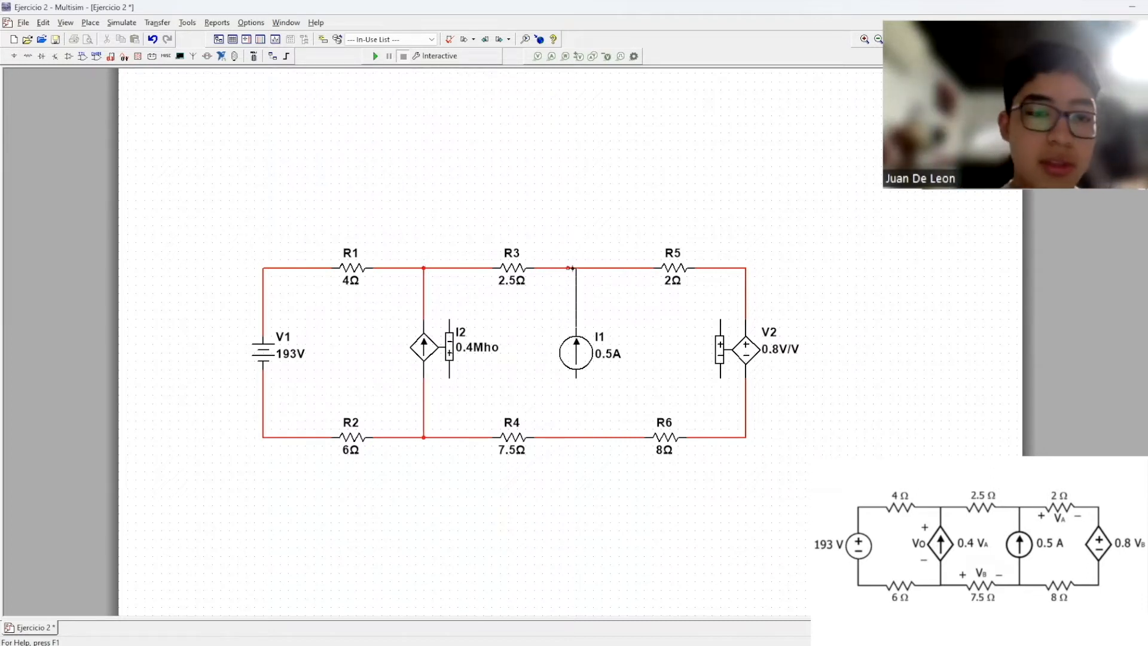
pyautogui.click(576, 375)
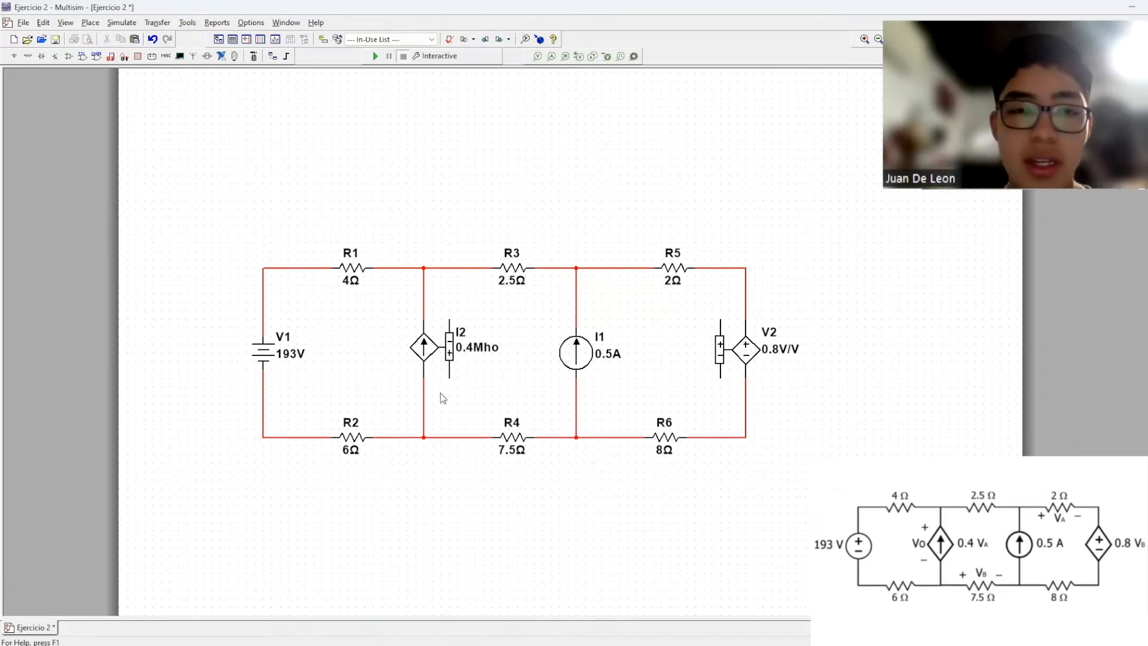
# Wire the 0.4 Mho source's control terminals across the 2 Ω resistor, positive on its left, and route the negative wire above the resistor labels.
pyautogui.click(449, 376)
pyautogui.click(644, 268)
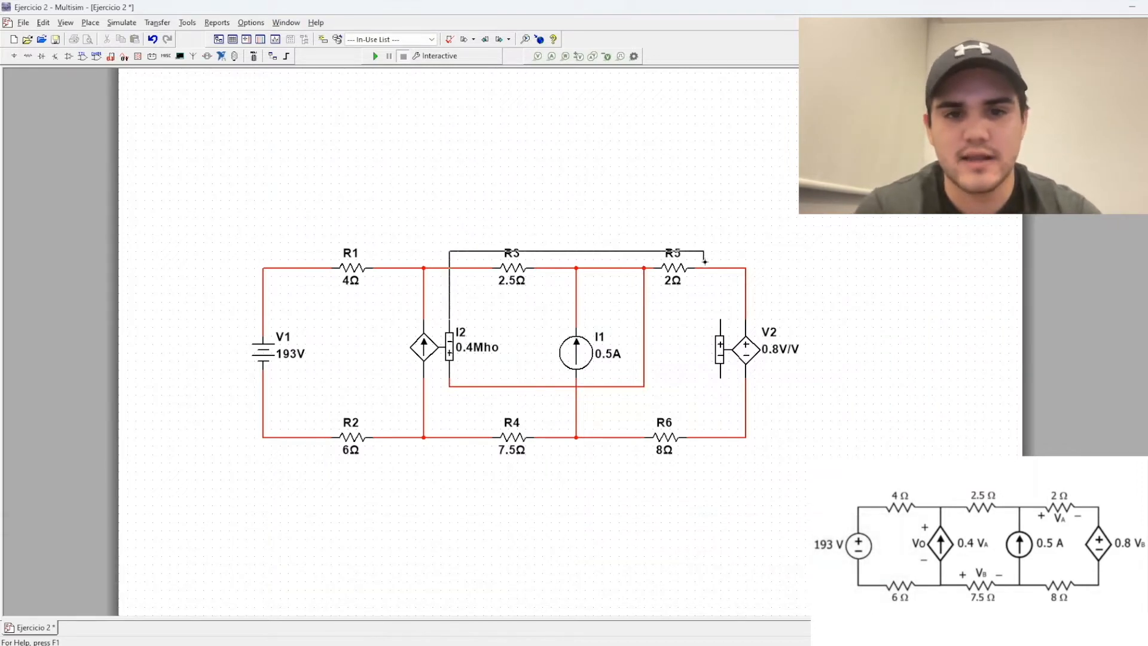
pyautogui.click(704, 267)
pyautogui.click(606, 277)
pyautogui.moveTo(606, 277); pyautogui.dragTo(596, 243)
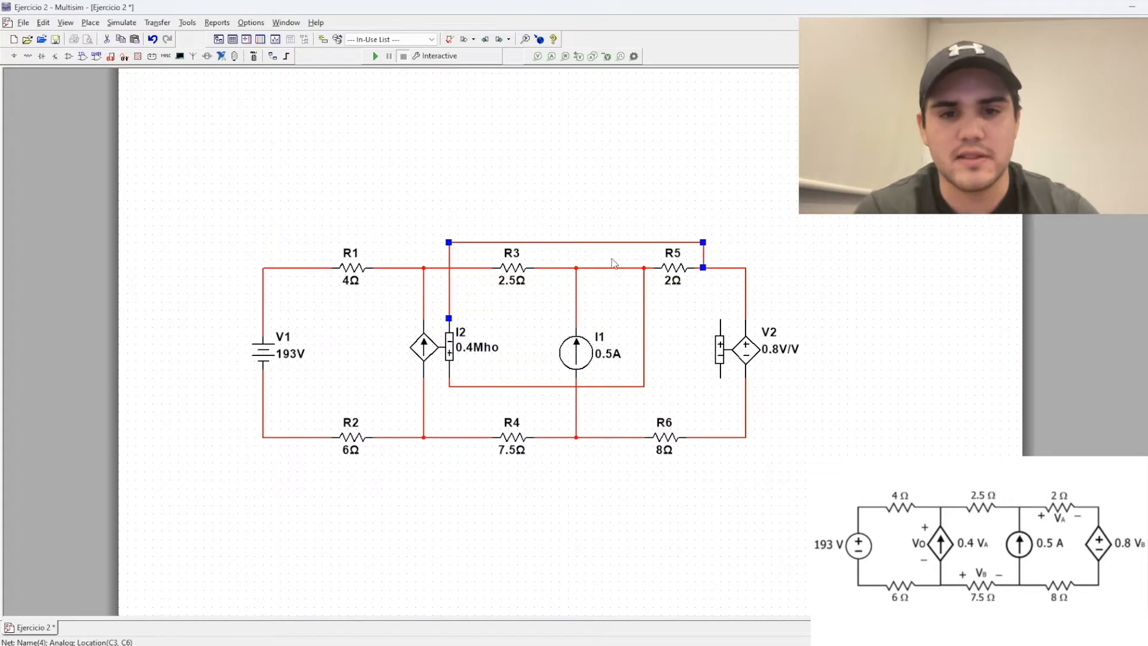
# Color both control wires of the 0.4 Mho source blue using the segment color.
pyautogui.rightClick(613, 242)
pyautogui.click(643, 285)
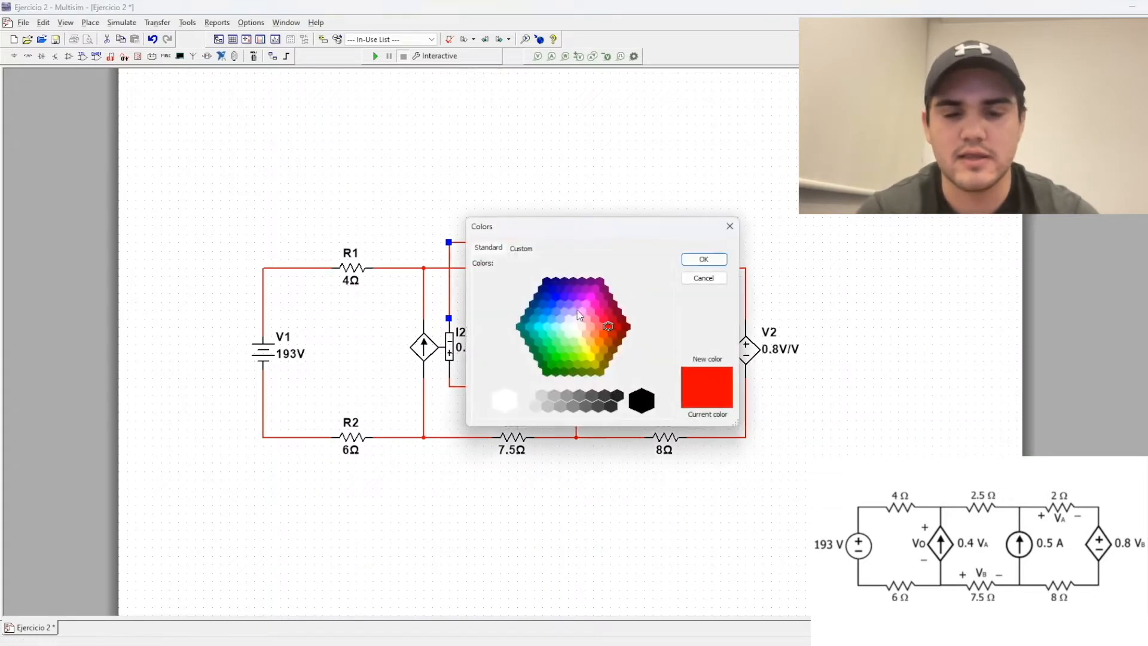
pyautogui.click(549, 303)
pyautogui.click(704, 259)
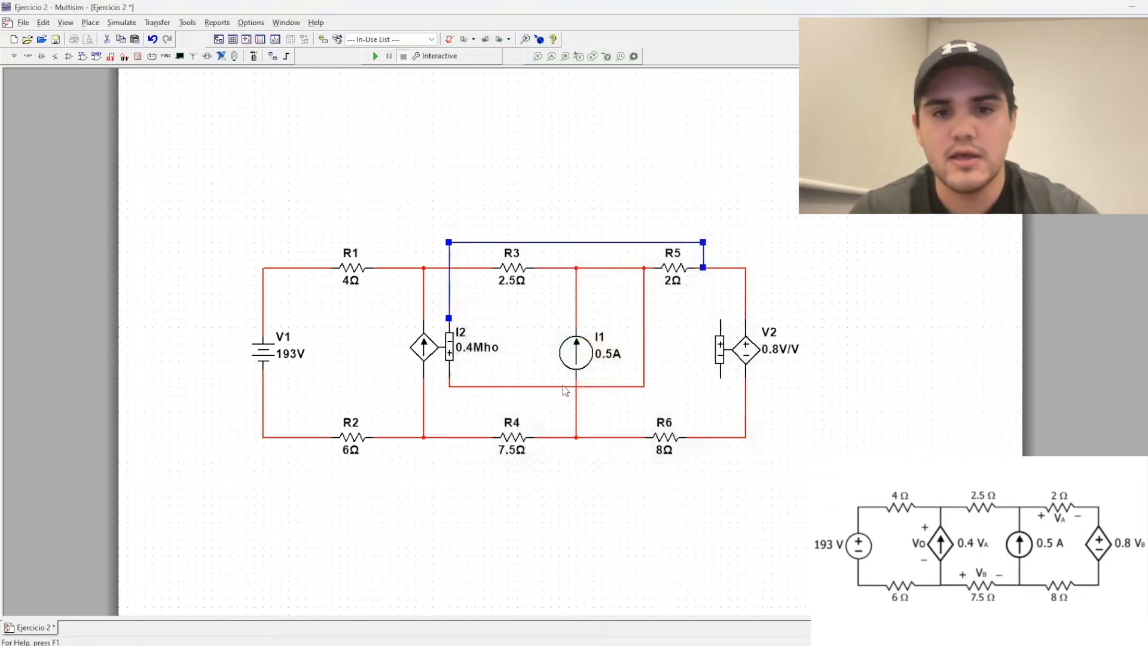
pyautogui.rightClick(555, 387)
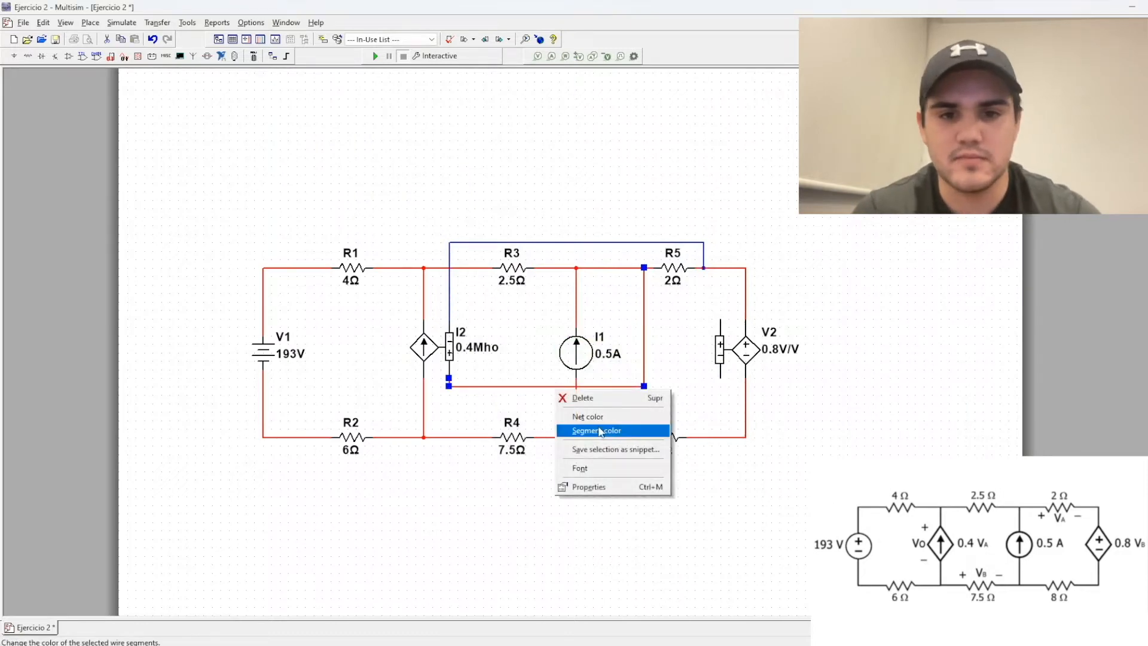
pyautogui.click(592, 431)
pyautogui.click(553, 296)
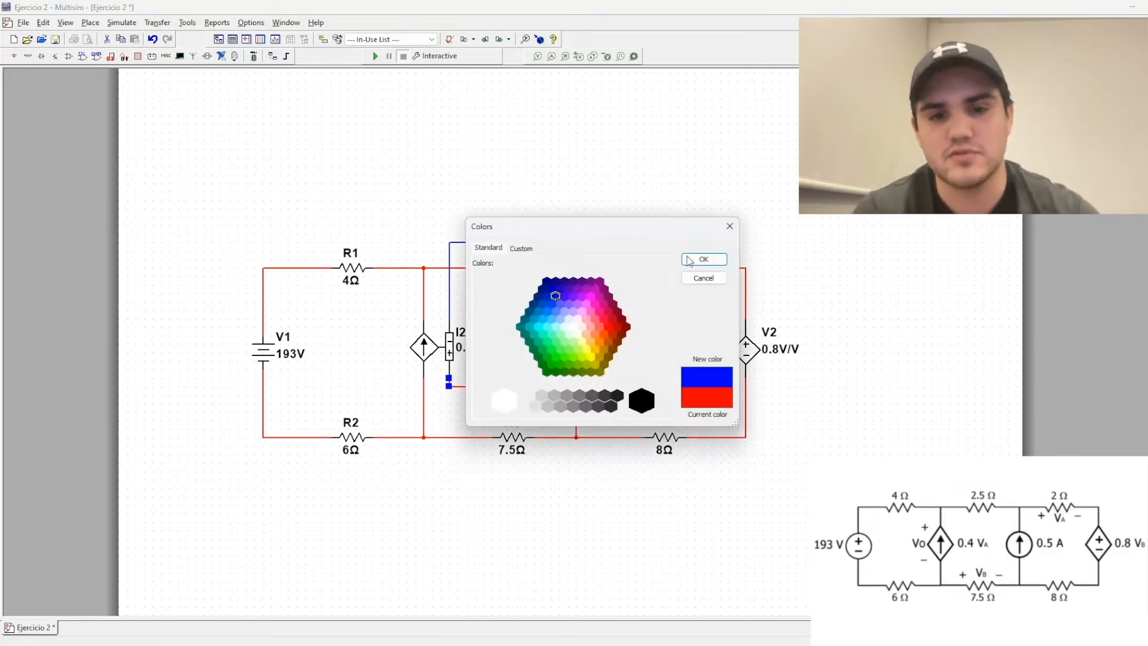
pyautogui.click(703, 259)
# Reroute the 0.4 Mho source's positive control wire so it passes beyond the source's label and above the 0.5 A source.
pyautogui.moveTo(551, 385); pyautogui.dragTo(550, 327)
pyautogui.moveTo(483, 362); pyautogui.dragTo(508, 353)
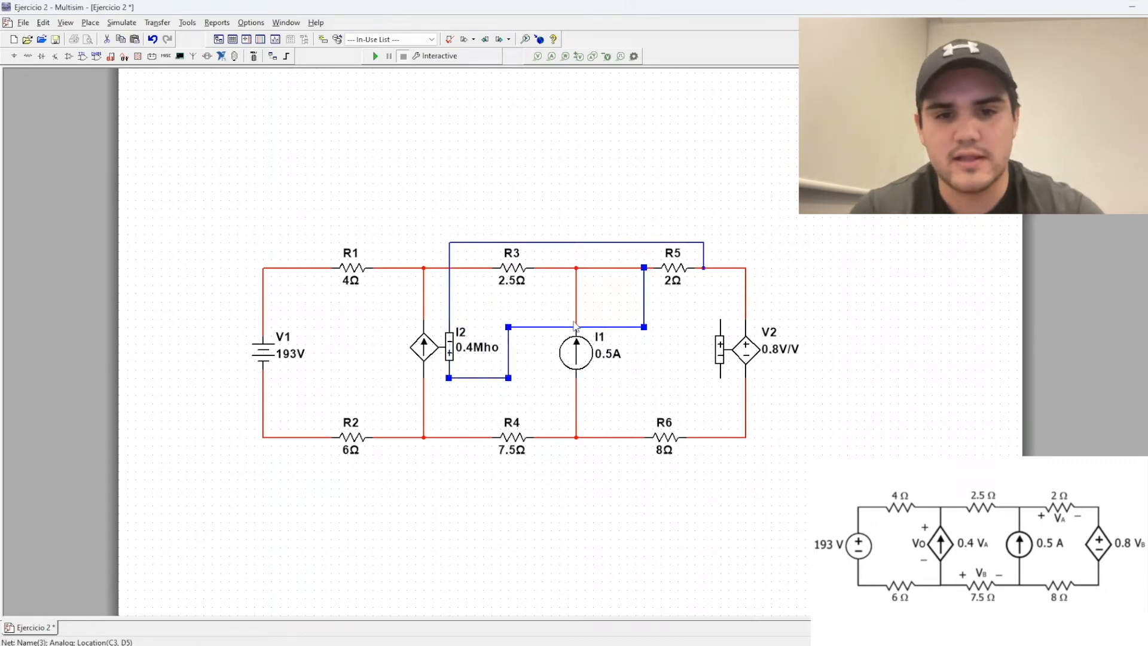
pyautogui.moveTo(580, 328); pyautogui.dragTo(580, 310)
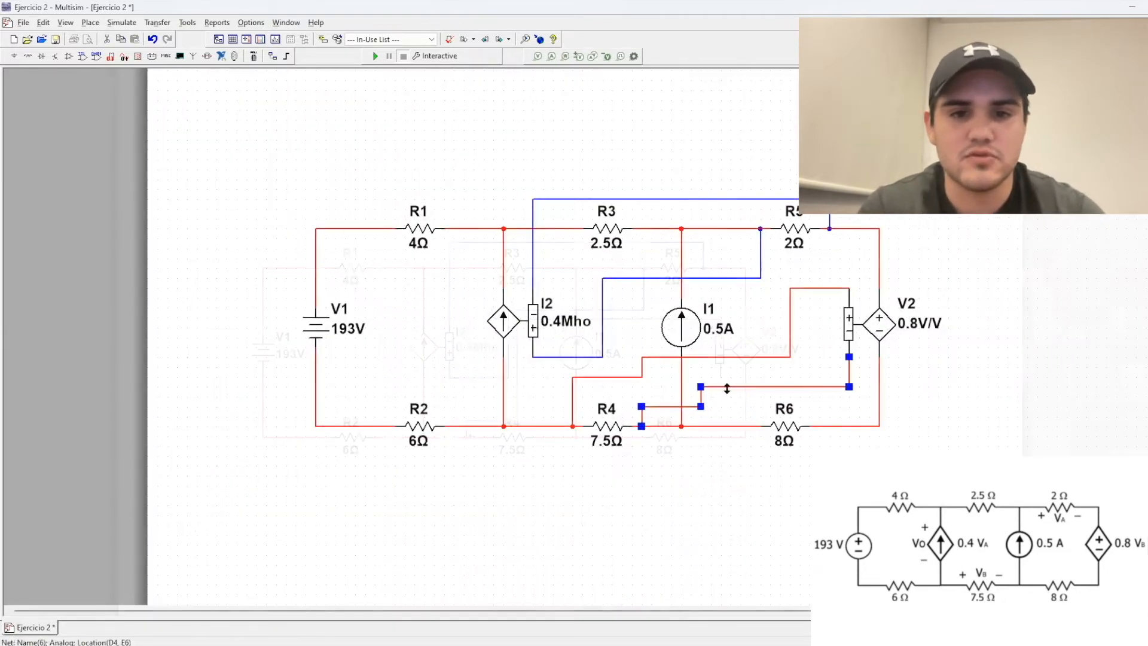
# Color both control wires of the 0.8 V/V source green using the segment color.
pyautogui.rightClick(723, 389)
pyautogui.click(766, 423)
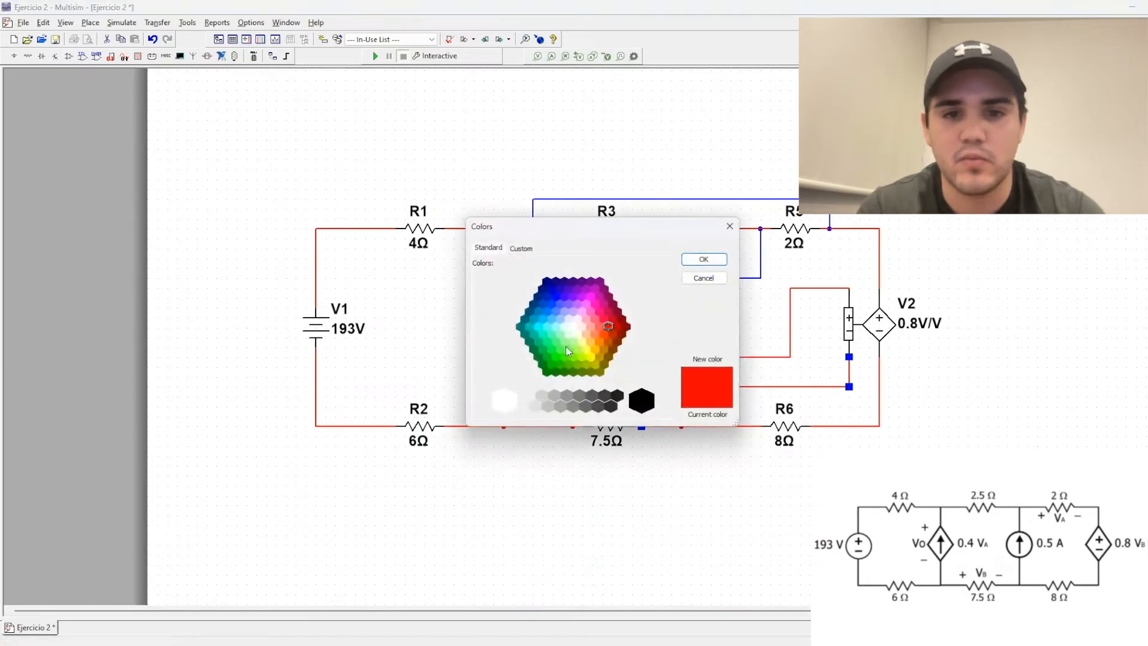
pyautogui.click(551, 361)
pyautogui.click(703, 259)
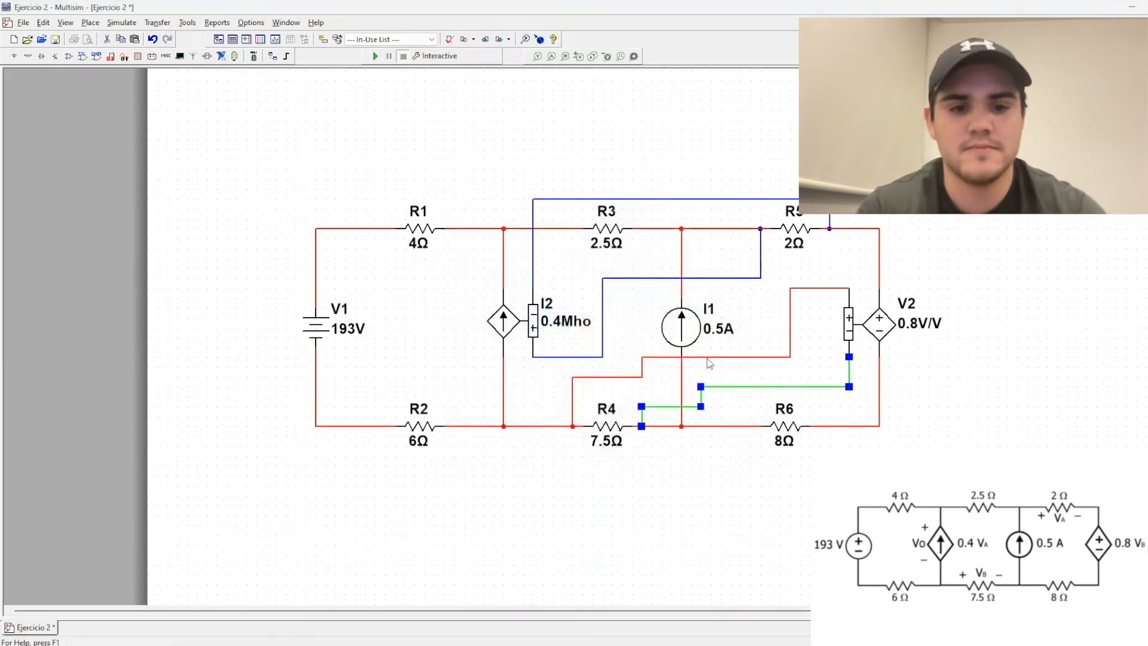
pyautogui.rightClick(618, 376)
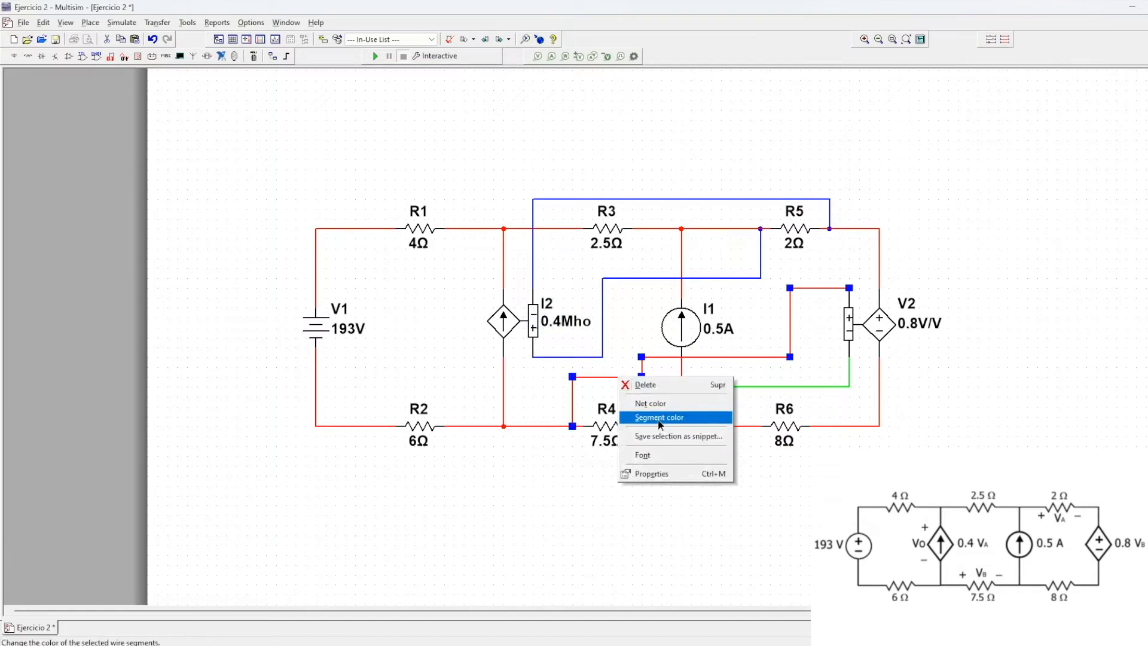
pyautogui.click(704, 427)
pyautogui.click(556, 356)
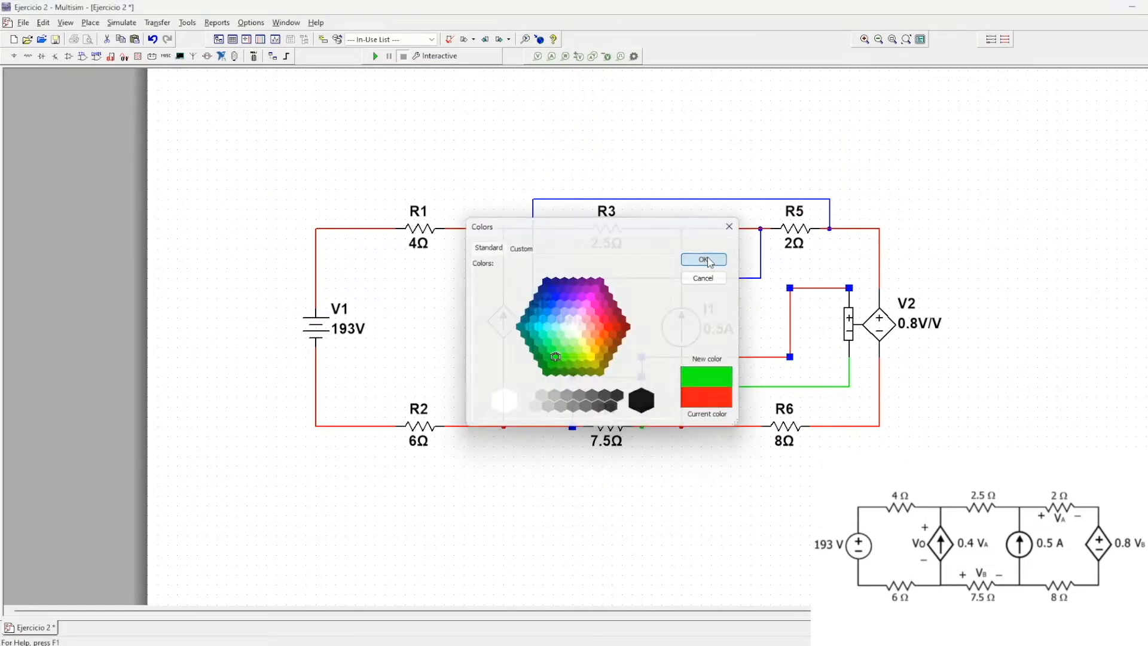
pyautogui.click(704, 259)
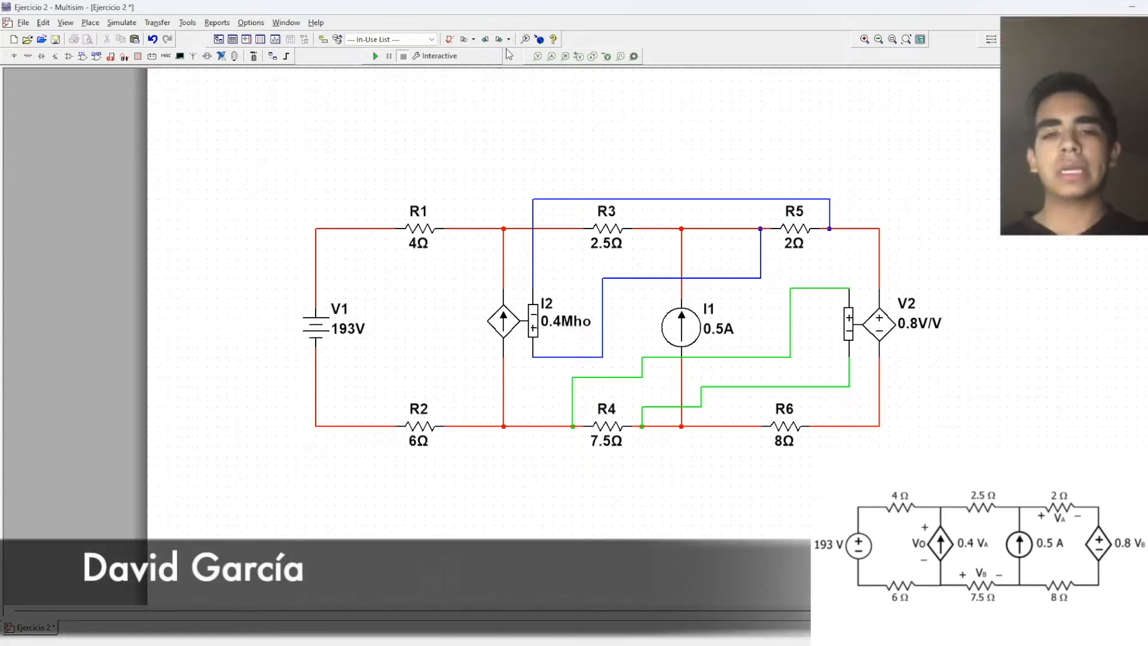
pyautogui.click(592, 58)
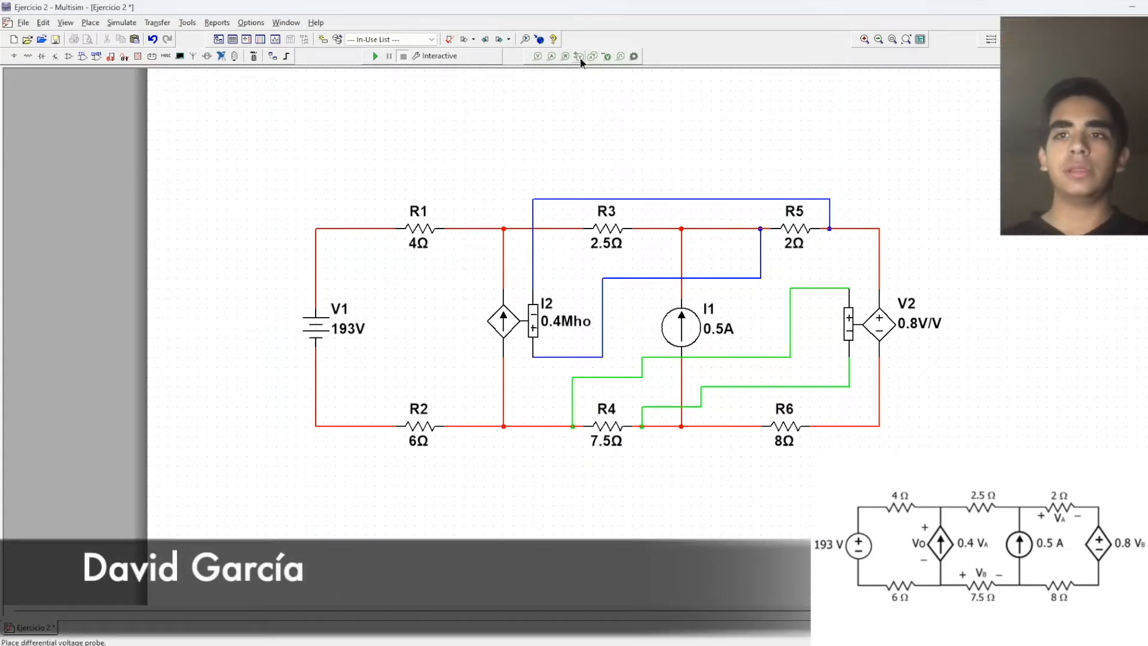
pyautogui.click(505, 286)
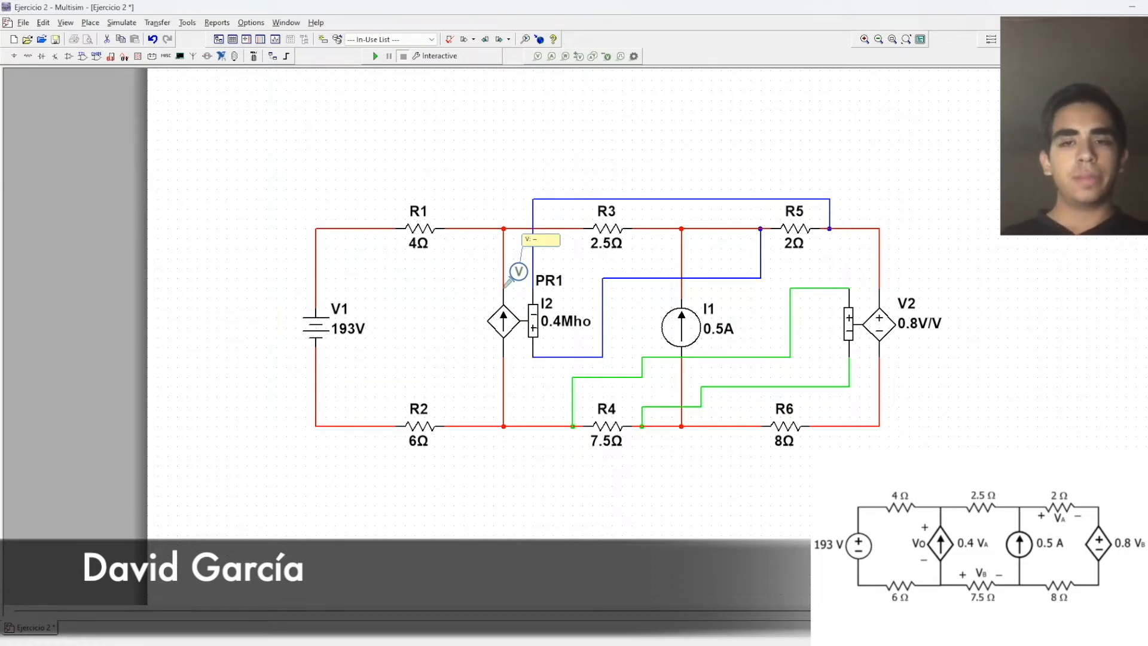
pyautogui.press('Escape')
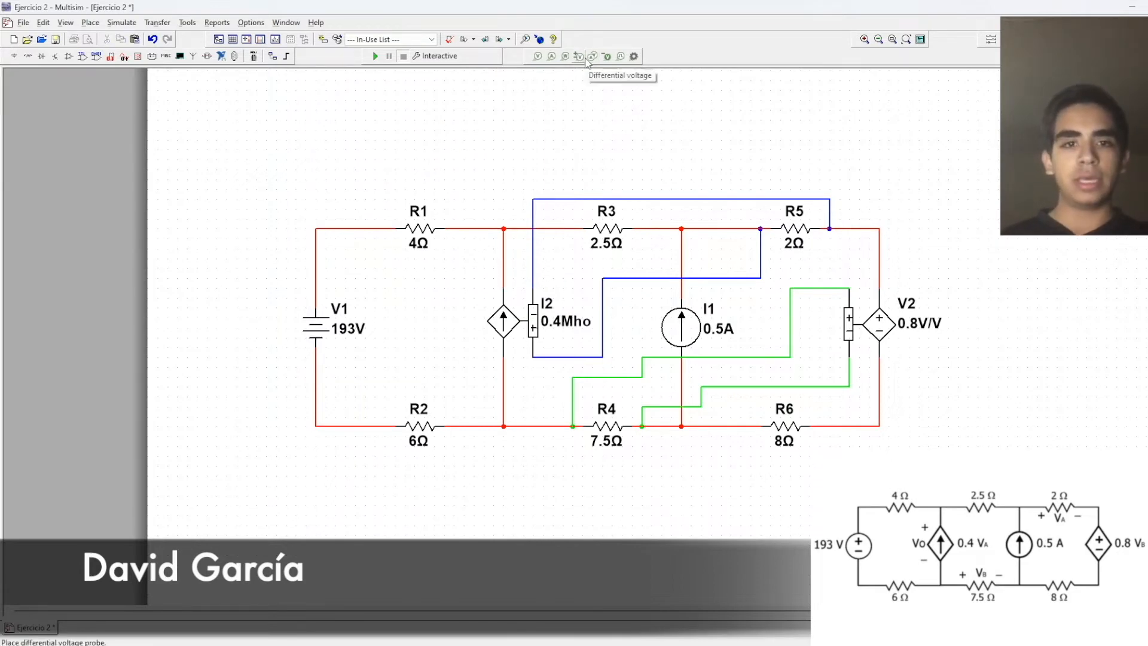
# Place a differential voltage probe across the 0.4 Mho source, positive above and reference below, and flip the positive probe horizontally.
pyautogui.click(579, 59)
pyautogui.click(506, 285)
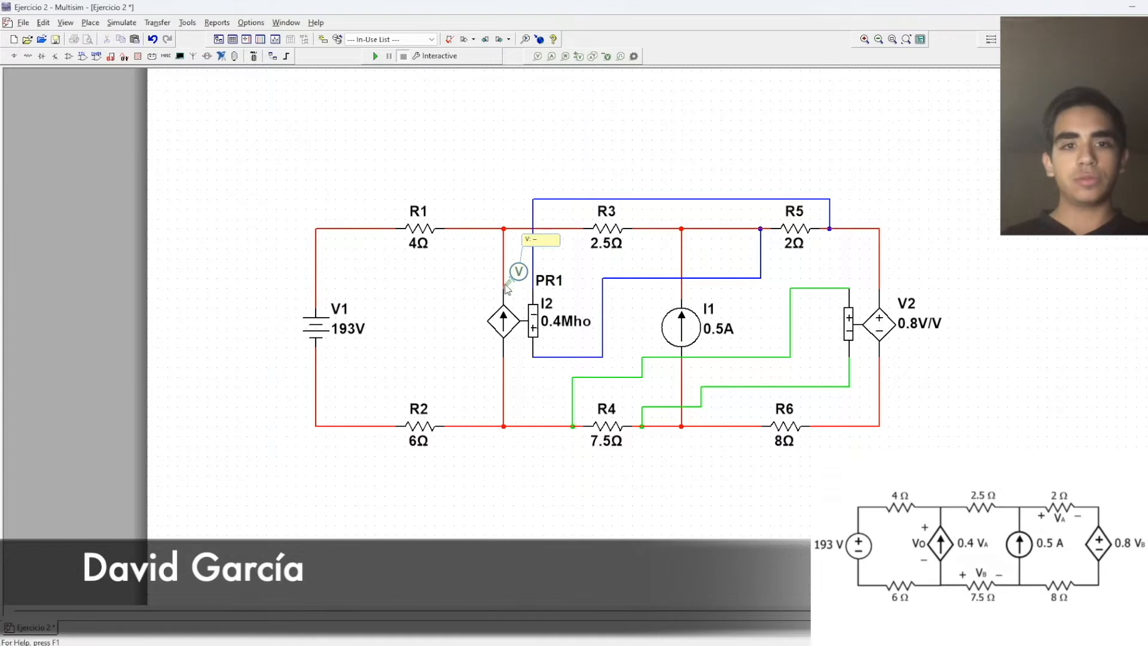
pyautogui.click(505, 364)
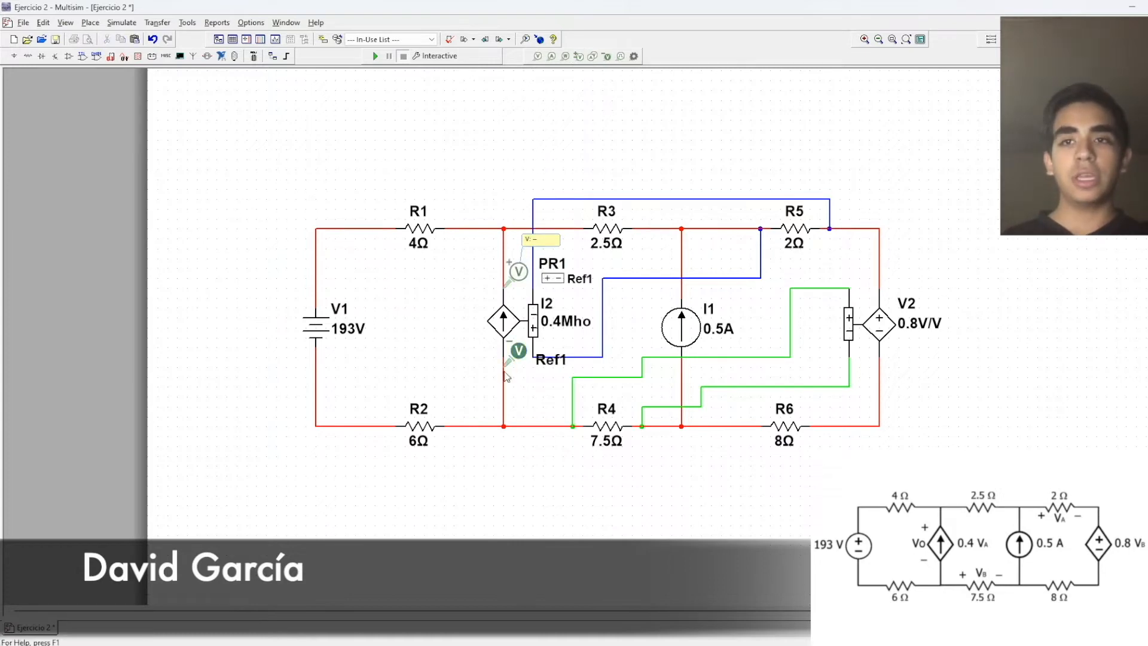
pyautogui.rightClick(528, 275)
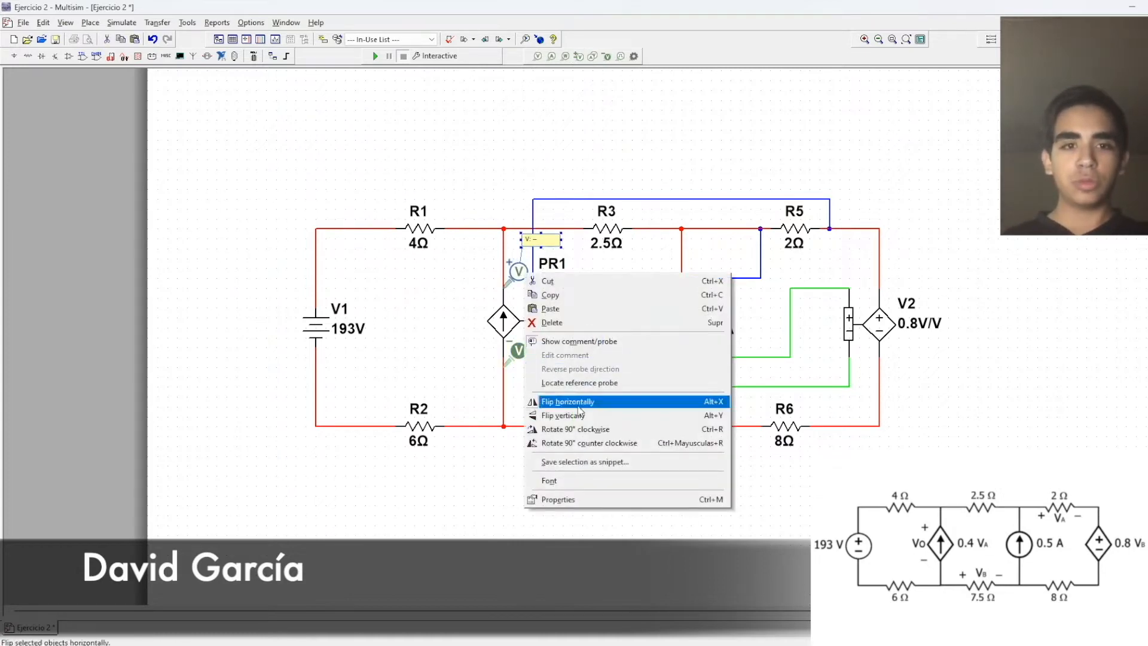
pyautogui.click(579, 406)
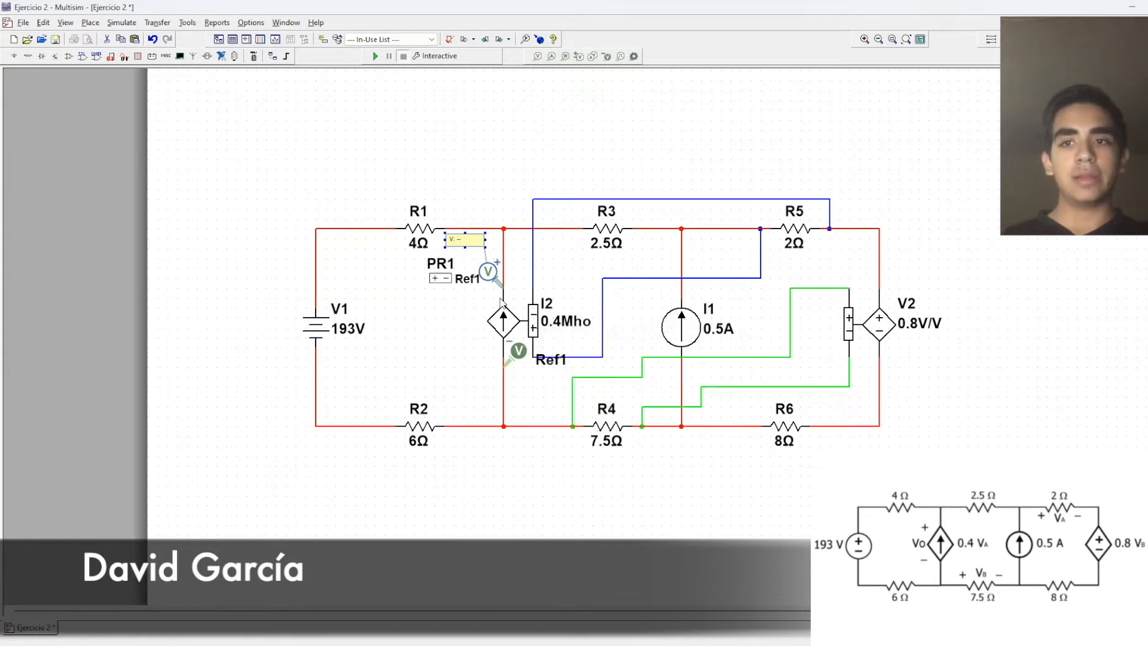
# Flip the positive voltage probe vertically and bring both probe tips close to the 0.4 Mho source's output terminals.
pyautogui.rightClick(518, 361)
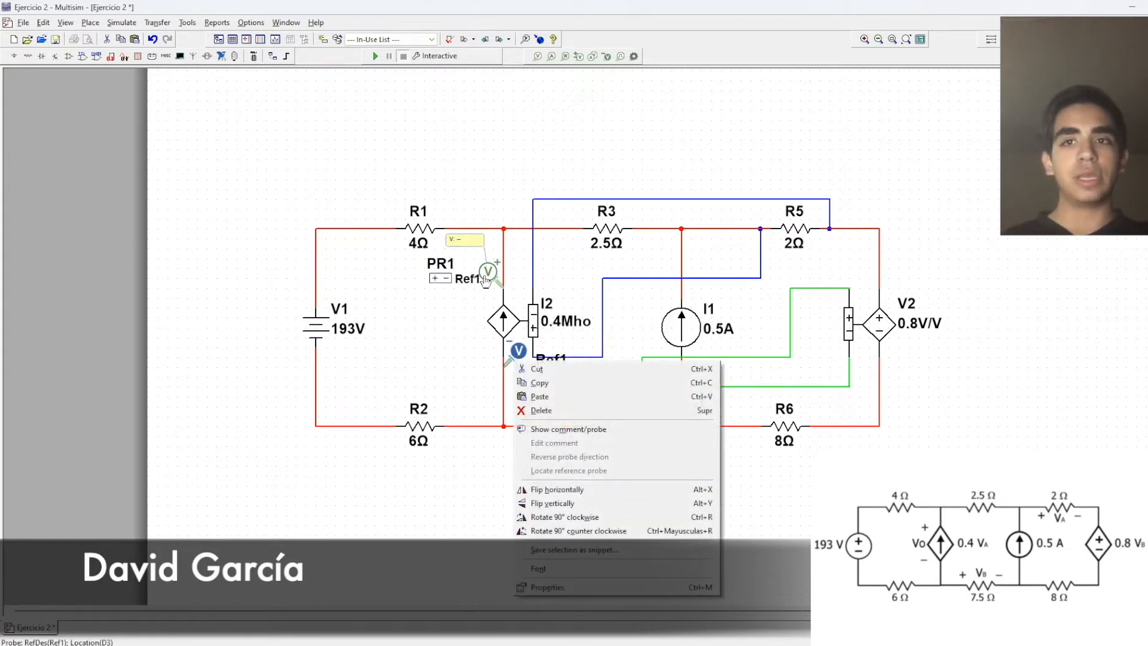
pyautogui.click(486, 280)
pyautogui.rightClick(485, 280)
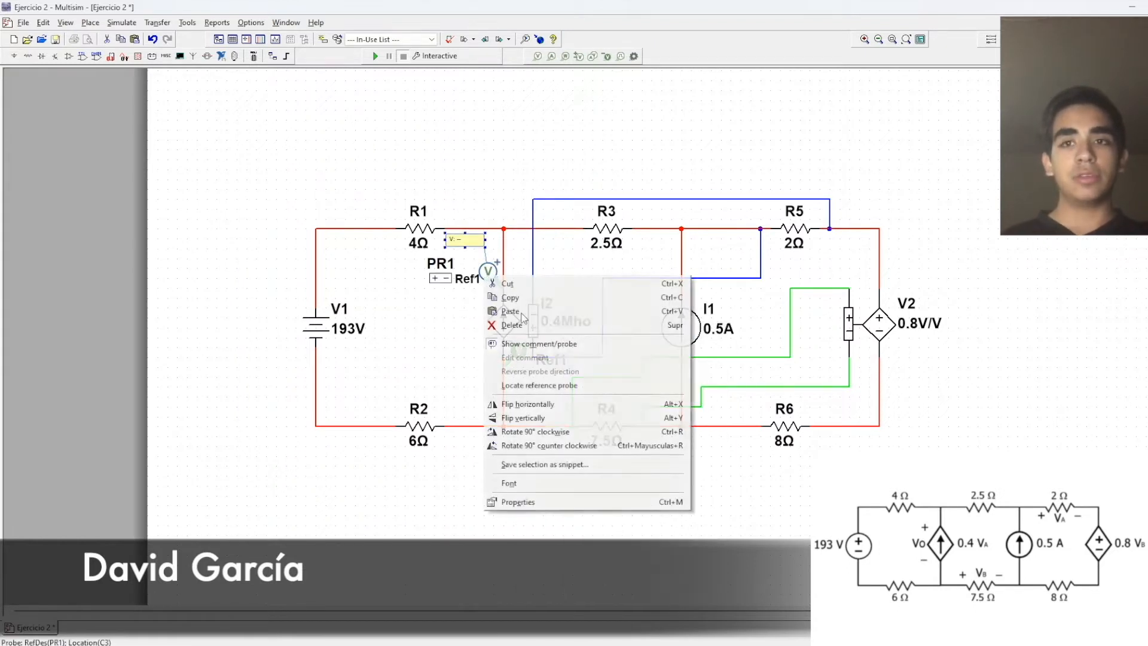
pyautogui.click(553, 418)
pyautogui.click(467, 409)
pyautogui.moveTo(467, 339)
pyautogui.mouseDown()
pyautogui.moveTo(448, 358)
pyautogui.moveTo(459, 347)
pyautogui.mouseUp()
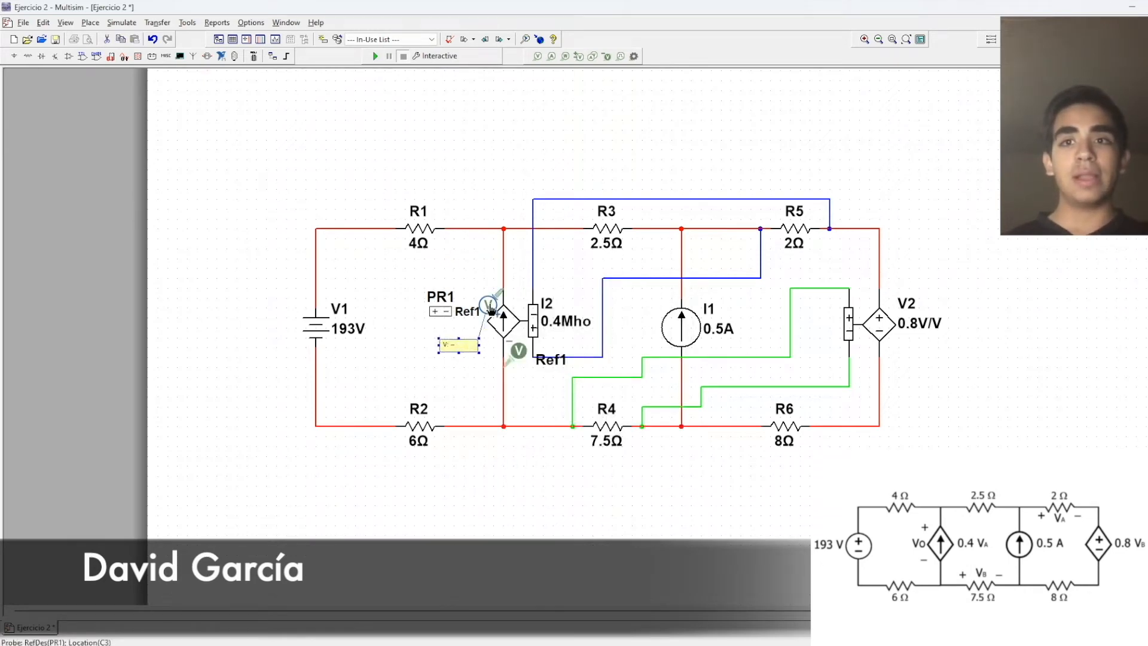
pyautogui.moveTo(516, 369); pyautogui.dragTo(515, 356)
pyautogui.click(523, 378)
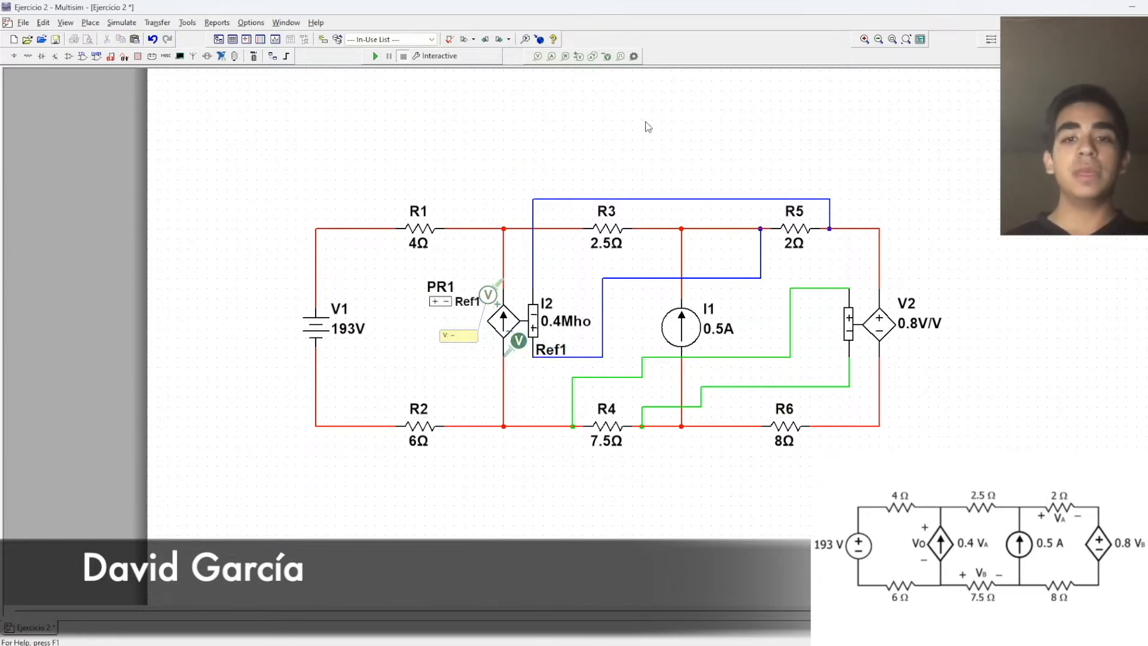
# Run the interactive simulation, with the Spreadsheet View closed, and read the differential voltage across the 0.4 Mho source.
pyautogui.click(376, 56)
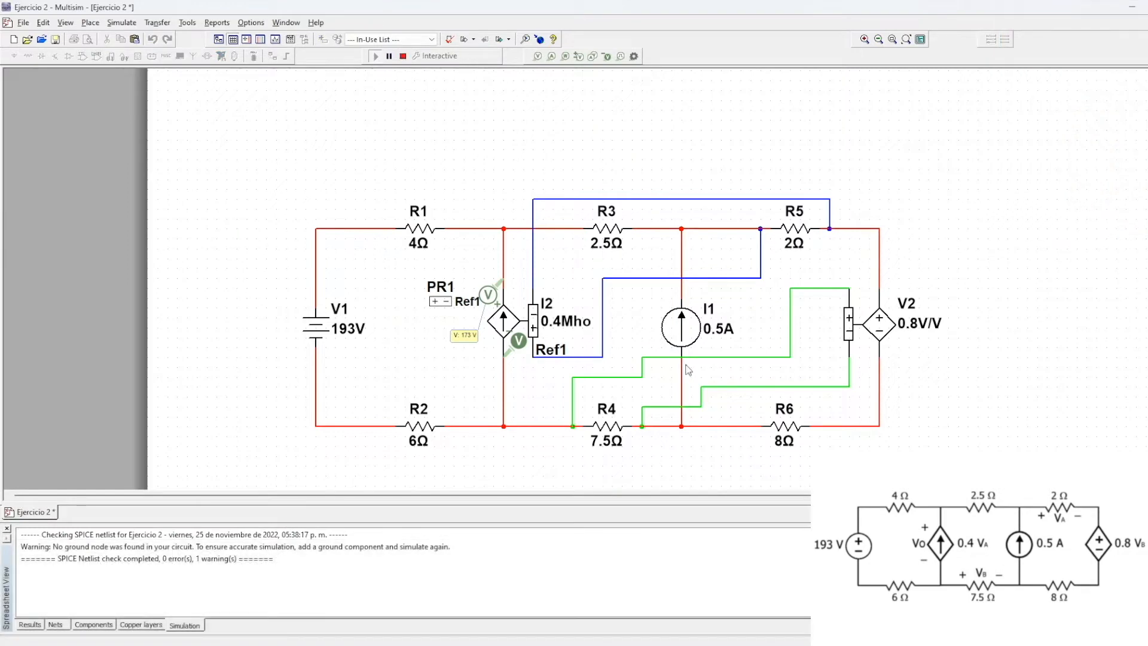
pyautogui.click(7, 528)
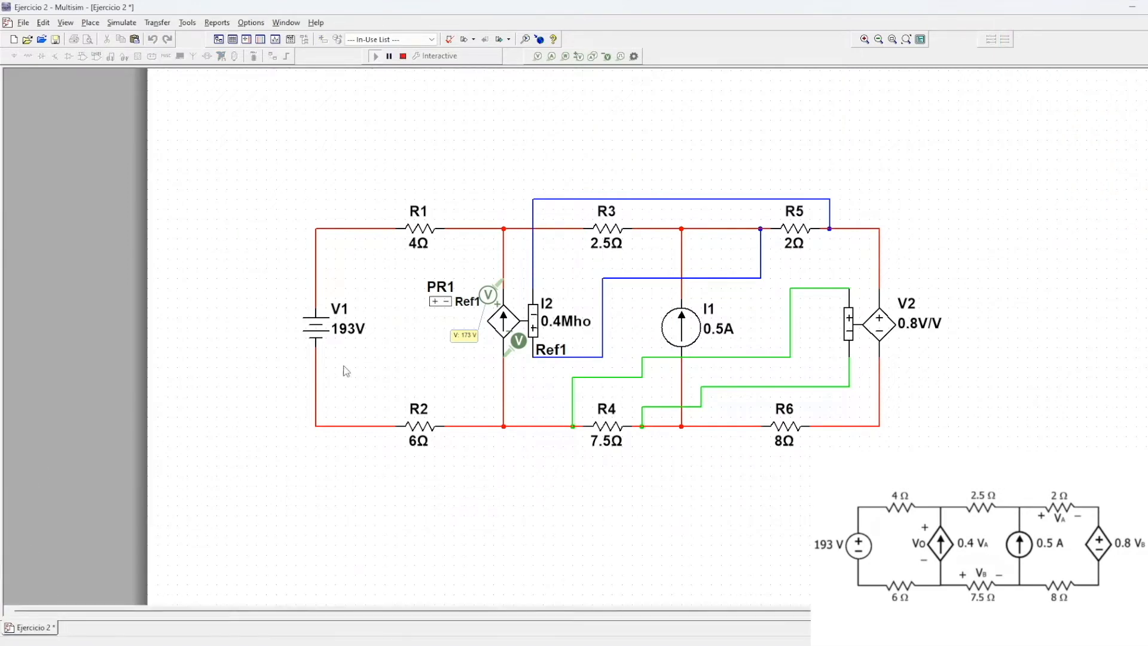
pyautogui.scroll(3, 346, 384)
pyautogui.scroll(1, 745, 197)
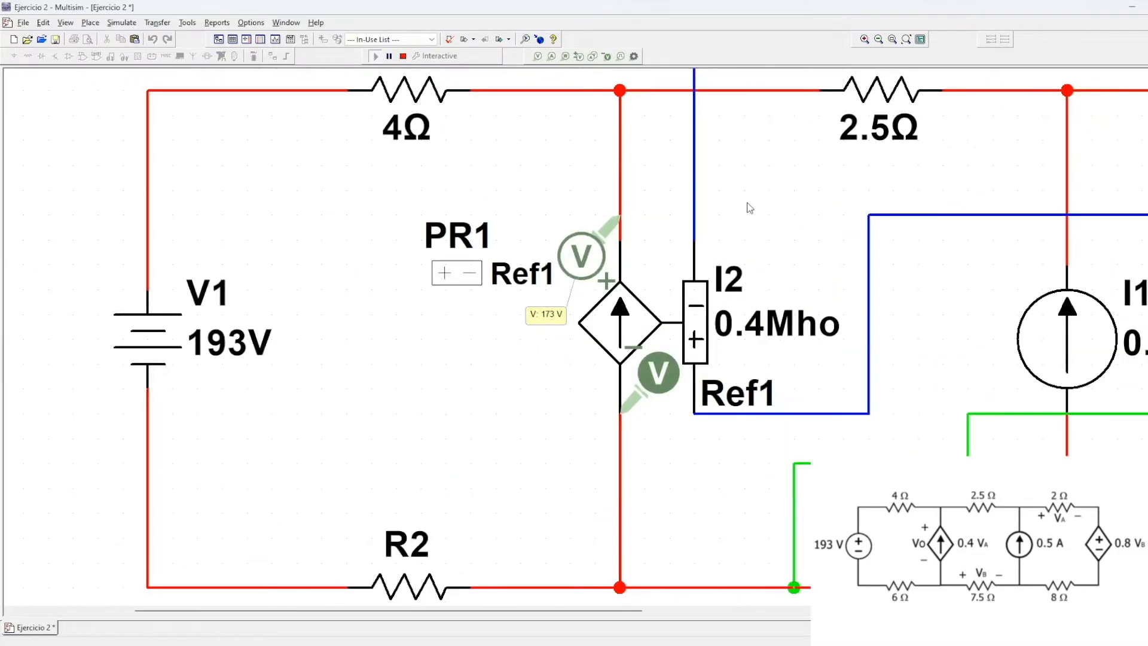
pyautogui.scroll(2, 665, 323)
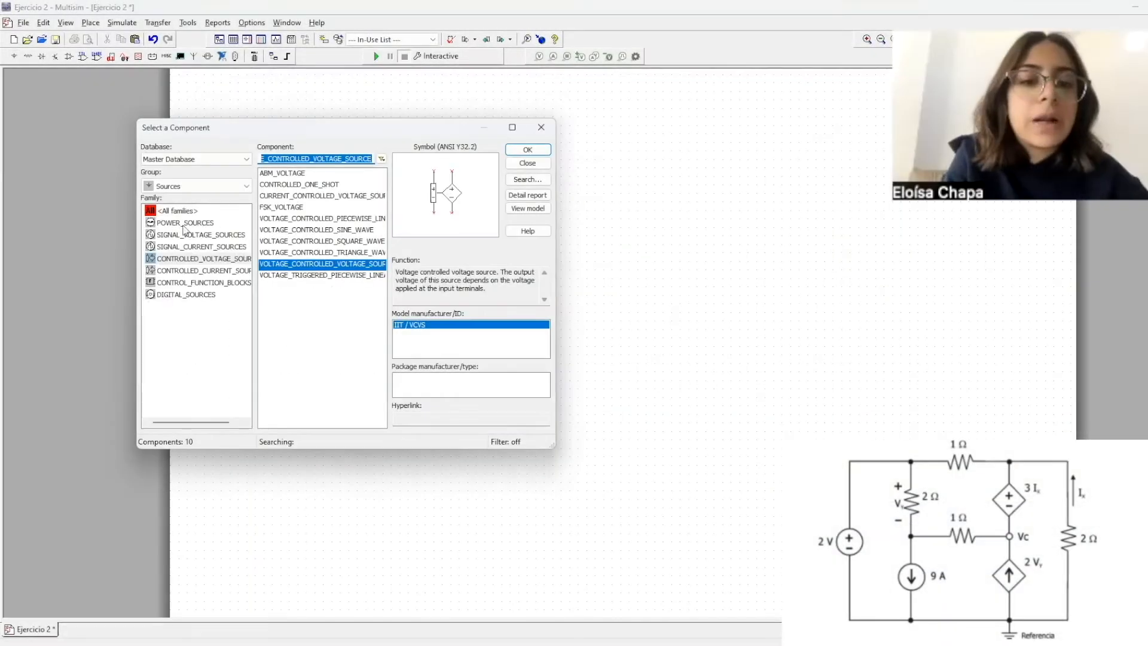
# Place a GROUND component from the power sources family in the lower part of the blank sheet.
pyautogui.click(186, 222)
pyautogui.click(274, 208)
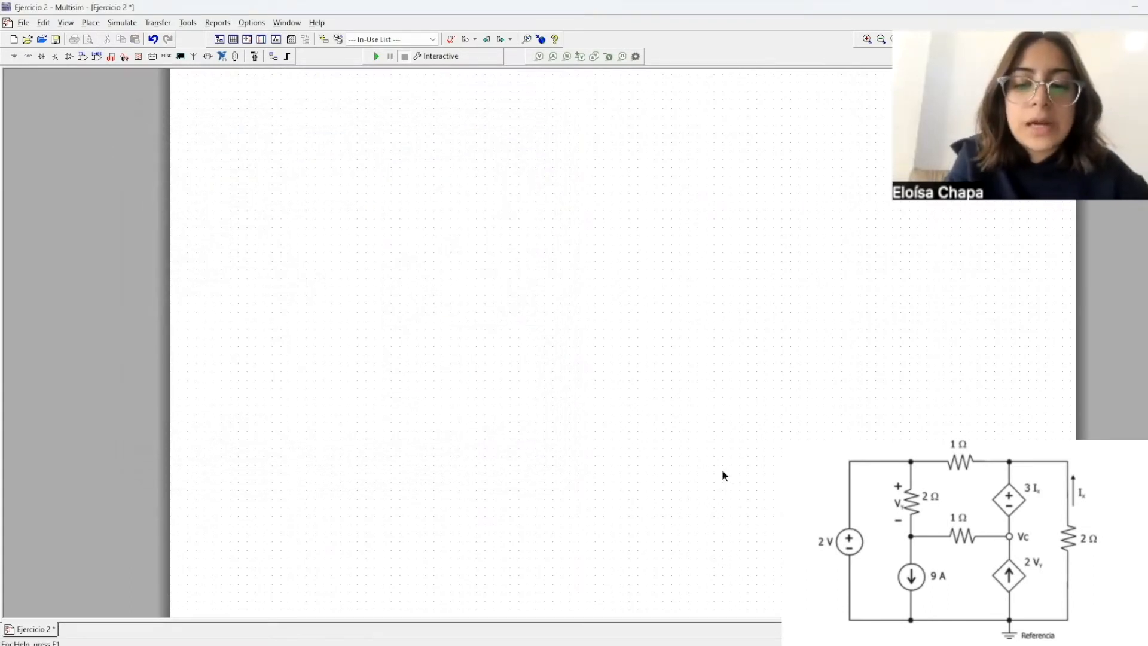
pyautogui.click(724, 477)
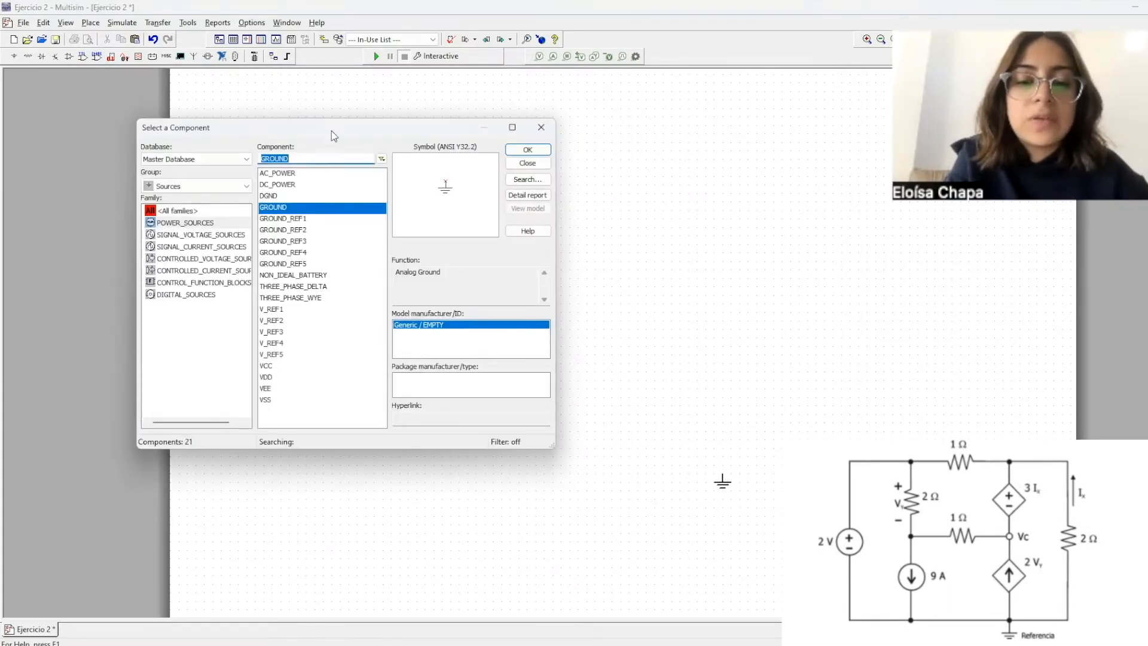
# Place a DC_POWER source to the upper left of the ground and set its voltage to 2 V.
pyautogui.click(299, 185)
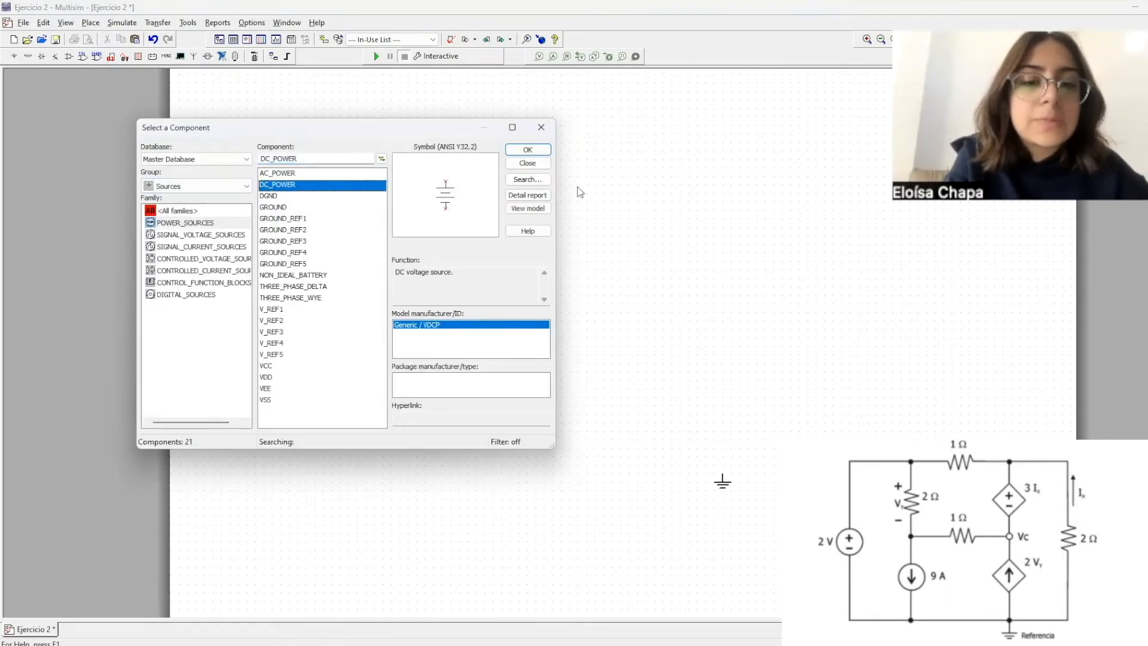
pyautogui.click(528, 149)
pyautogui.click(347, 324)
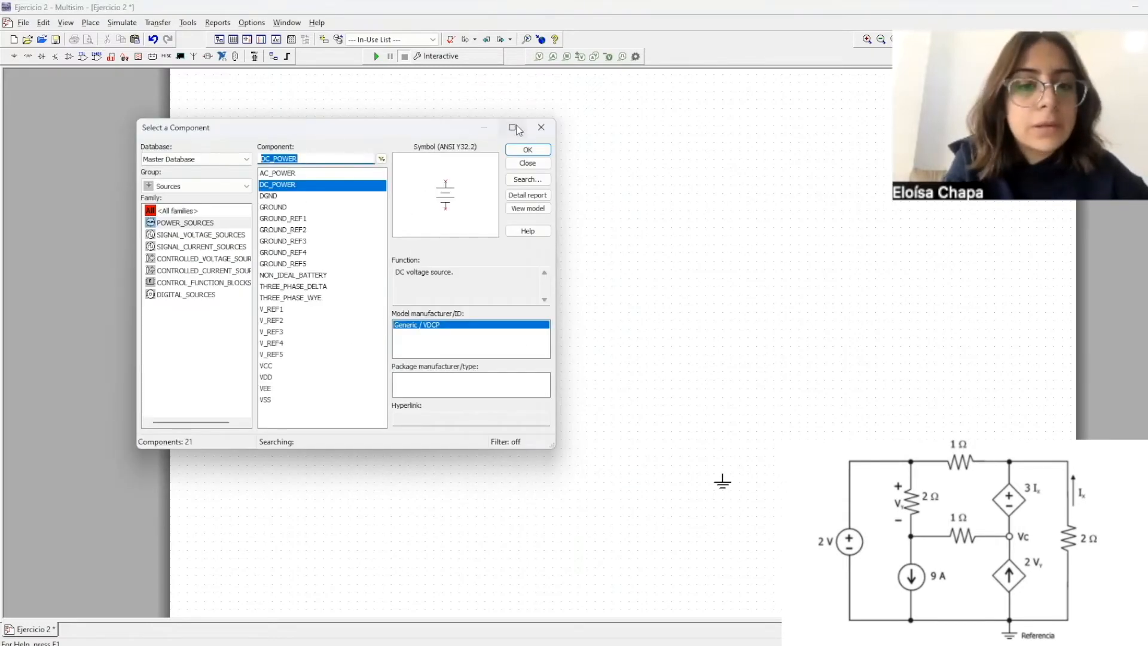
pyautogui.click(537, 130)
pyautogui.doubleClick(379, 336)
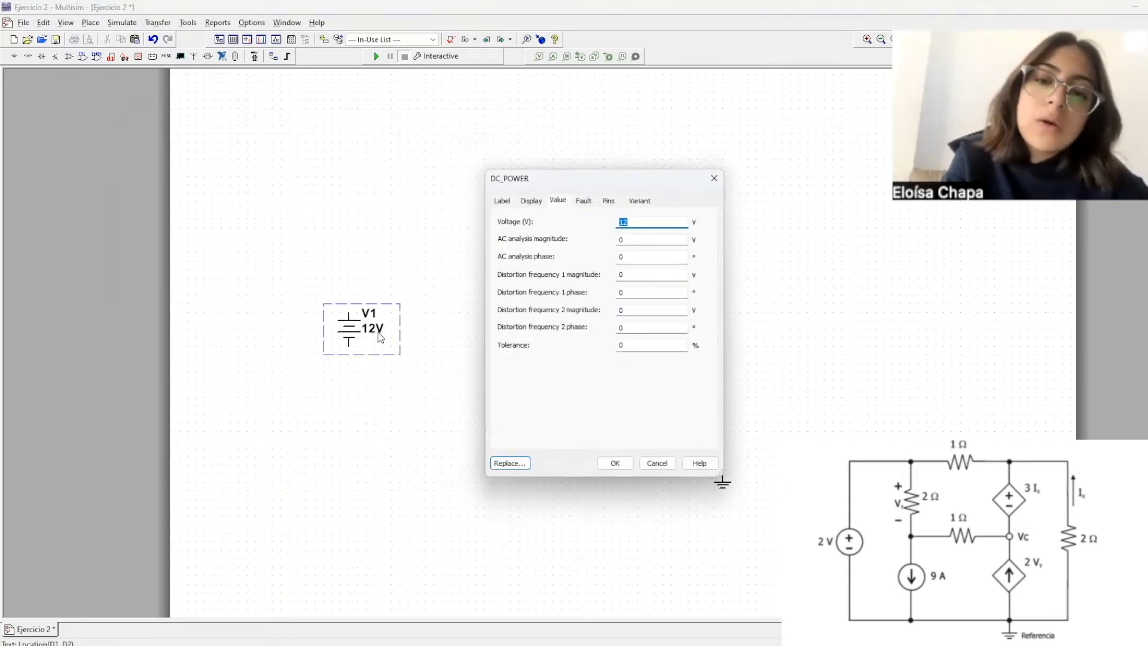
pyautogui.write('2')
pyautogui.press('Return')
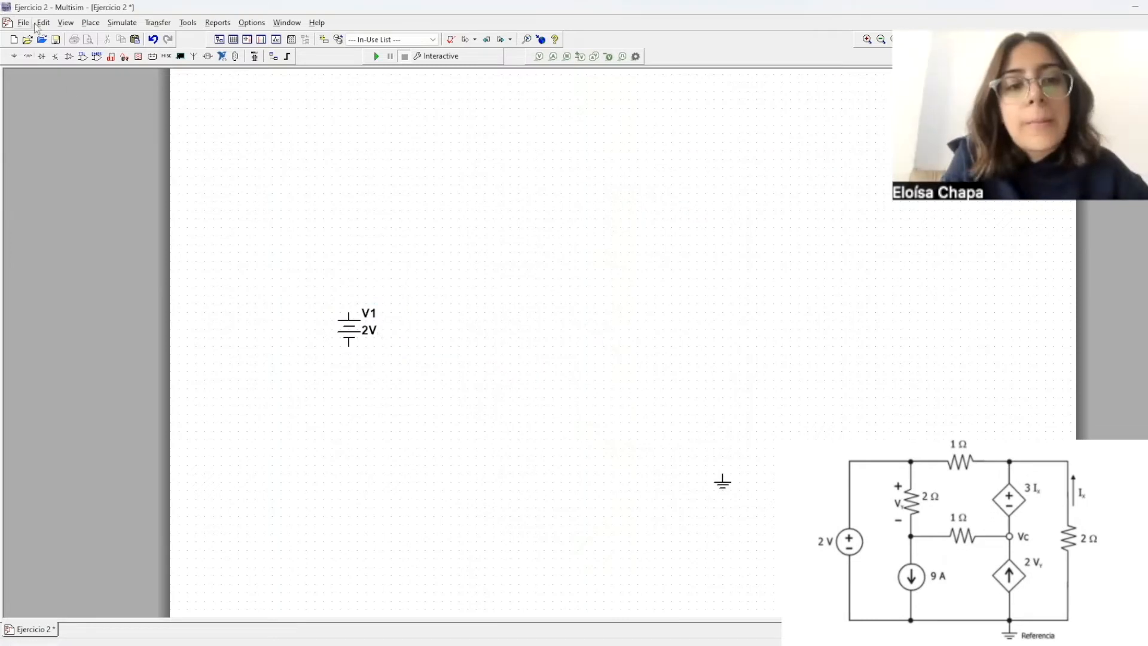
# Place a DC_CURRENT source from the signal current sources family between the 2 V source and the ground.
pyautogui.click(13, 57)
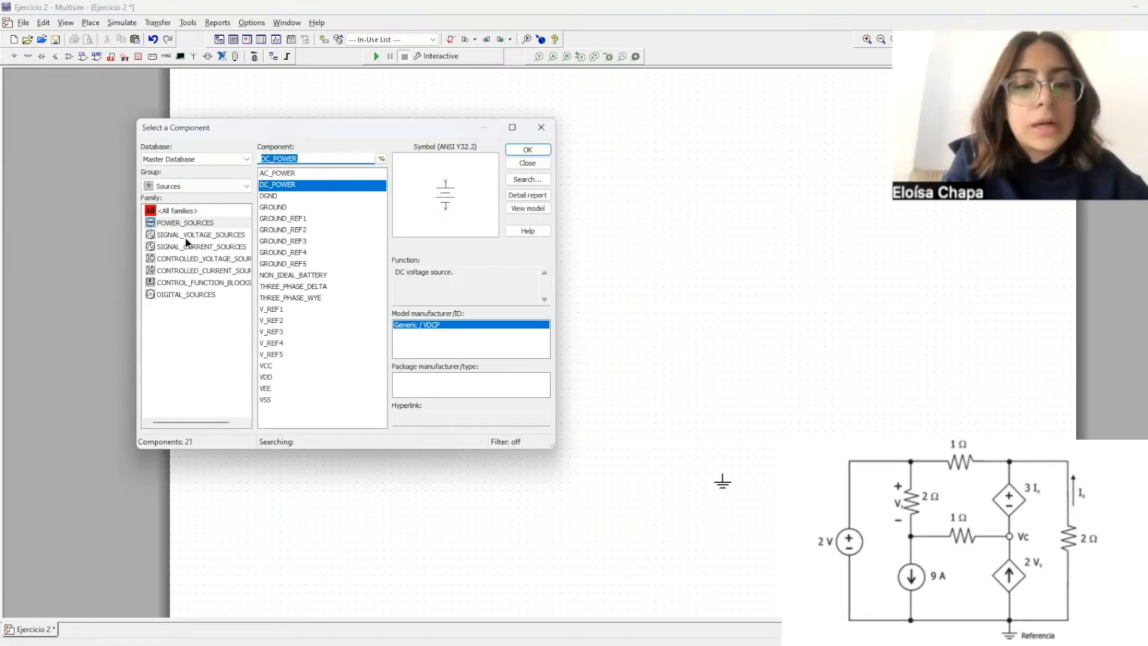
pyautogui.click(189, 235)
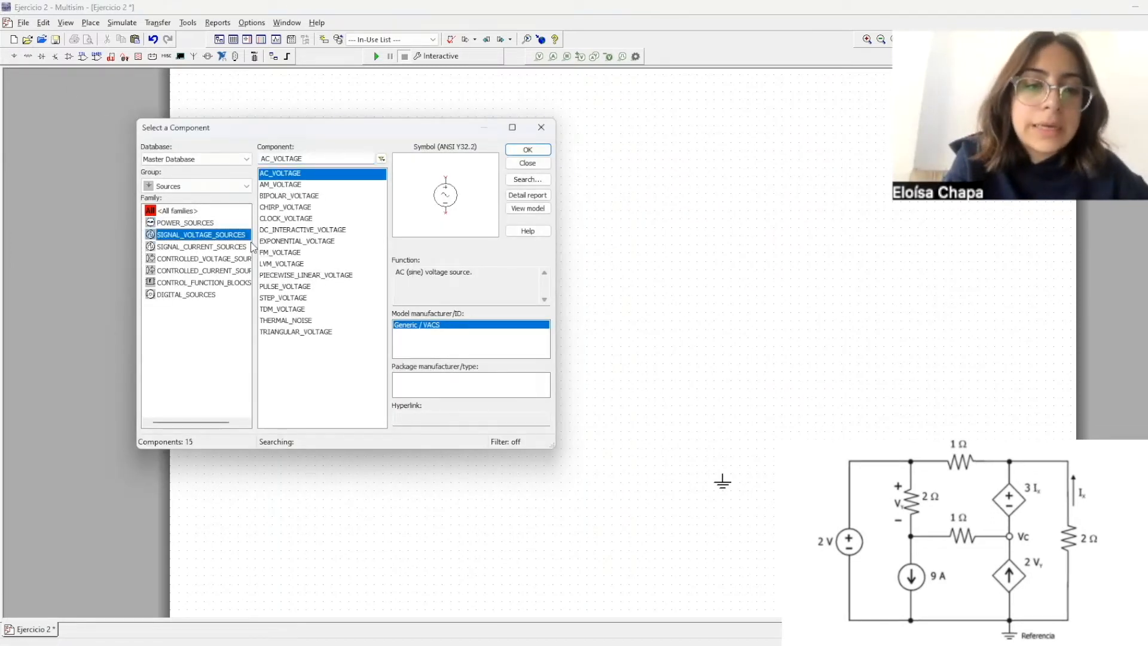
pyautogui.click(308, 230)
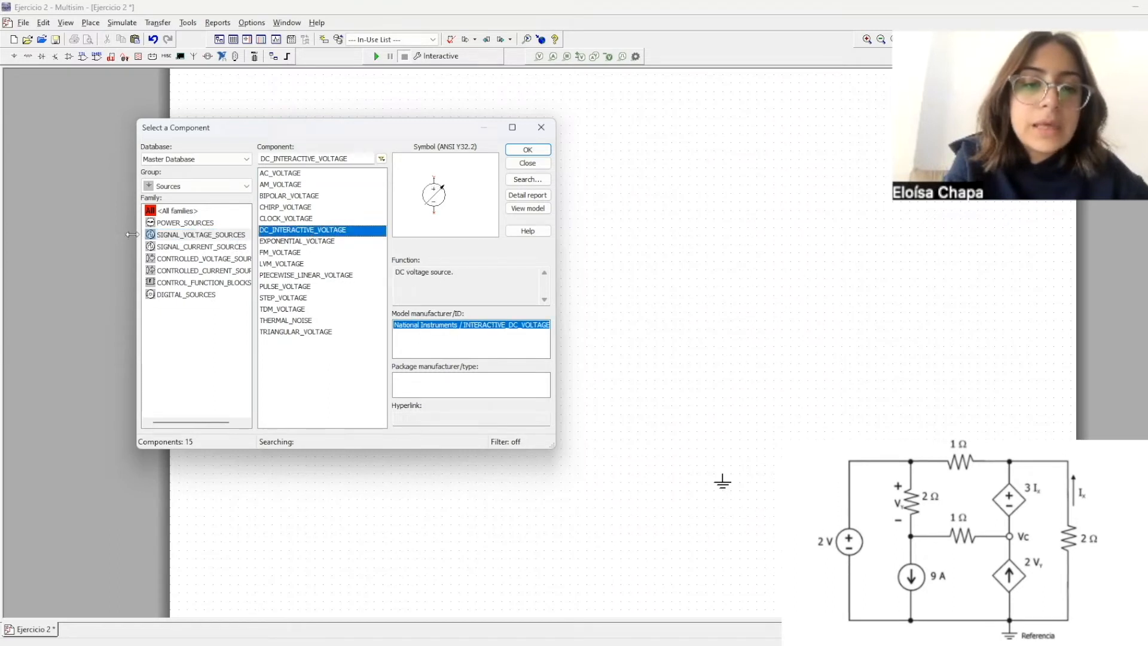
pyautogui.click(242, 246)
pyautogui.click(528, 150)
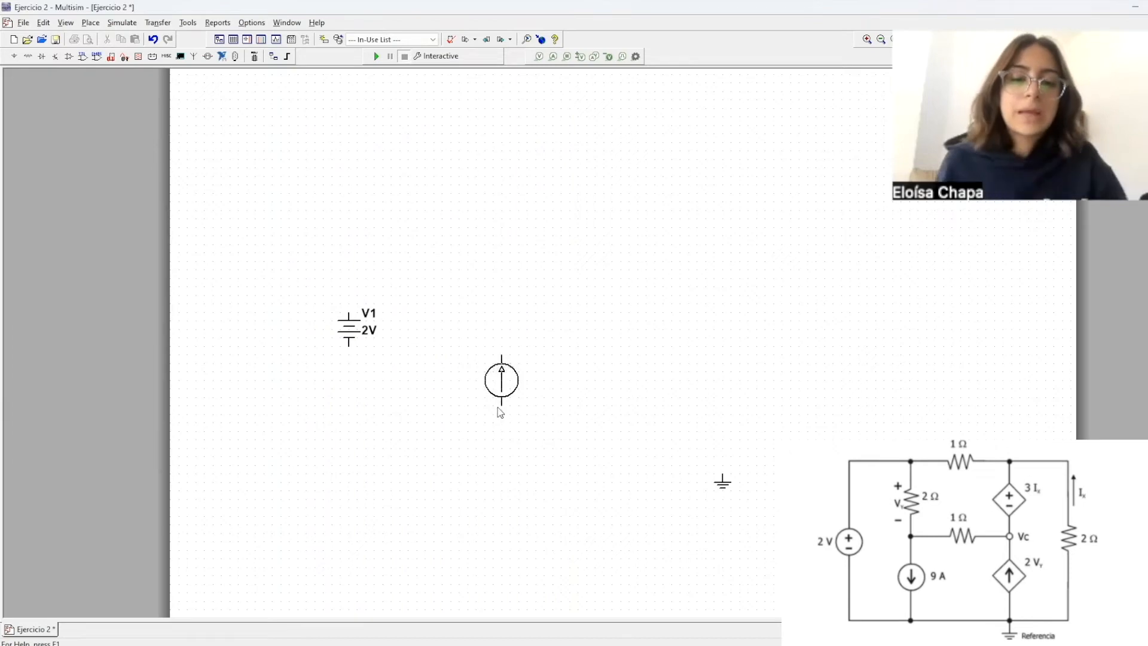
pyautogui.click(500, 409)
pyautogui.click(542, 127)
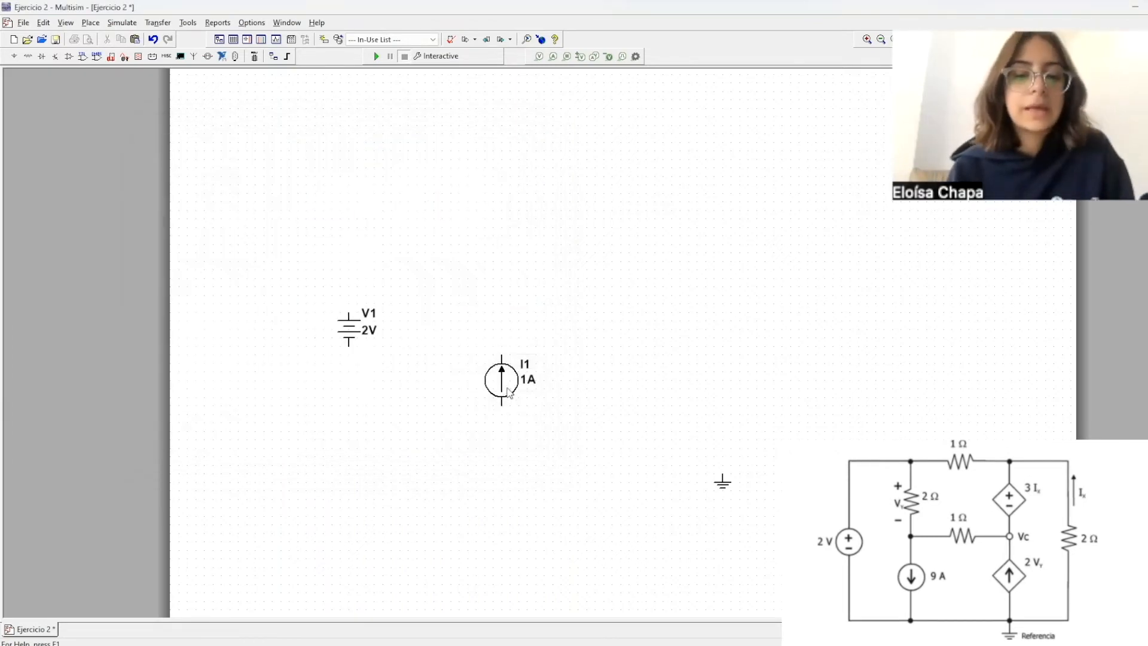
# Set the DC current source to 9 A and flip it vertically so its arrow points down.
pyautogui.doubleClick(506, 387)
pyautogui.write('9')
pyautogui.press('Return')
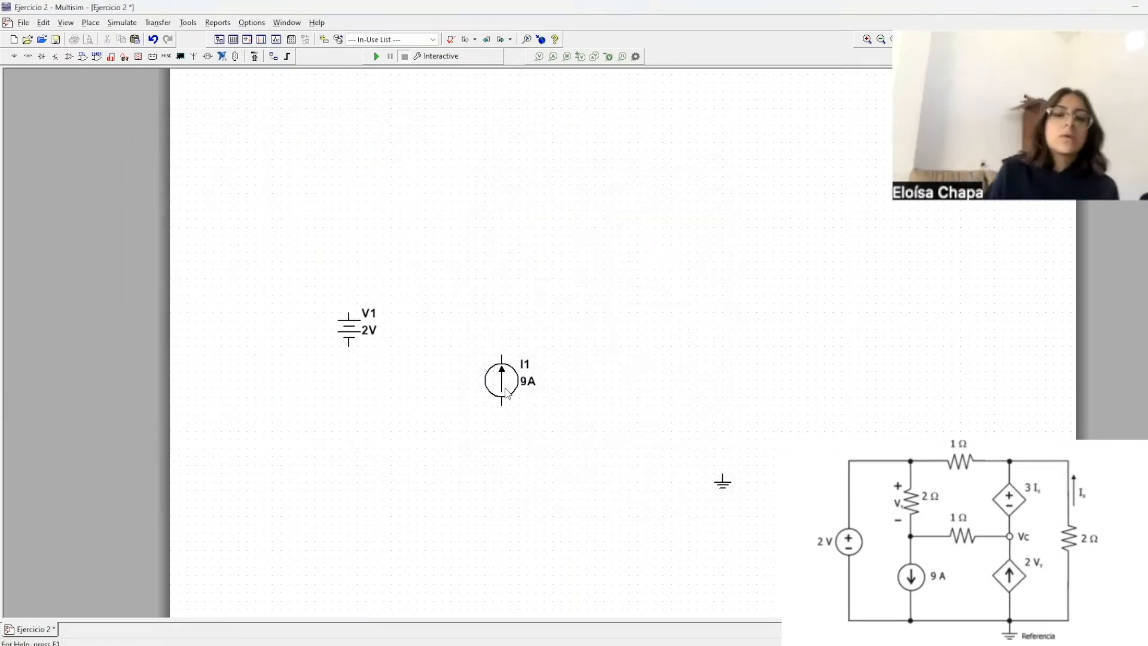
pyautogui.rightClick(505, 392)
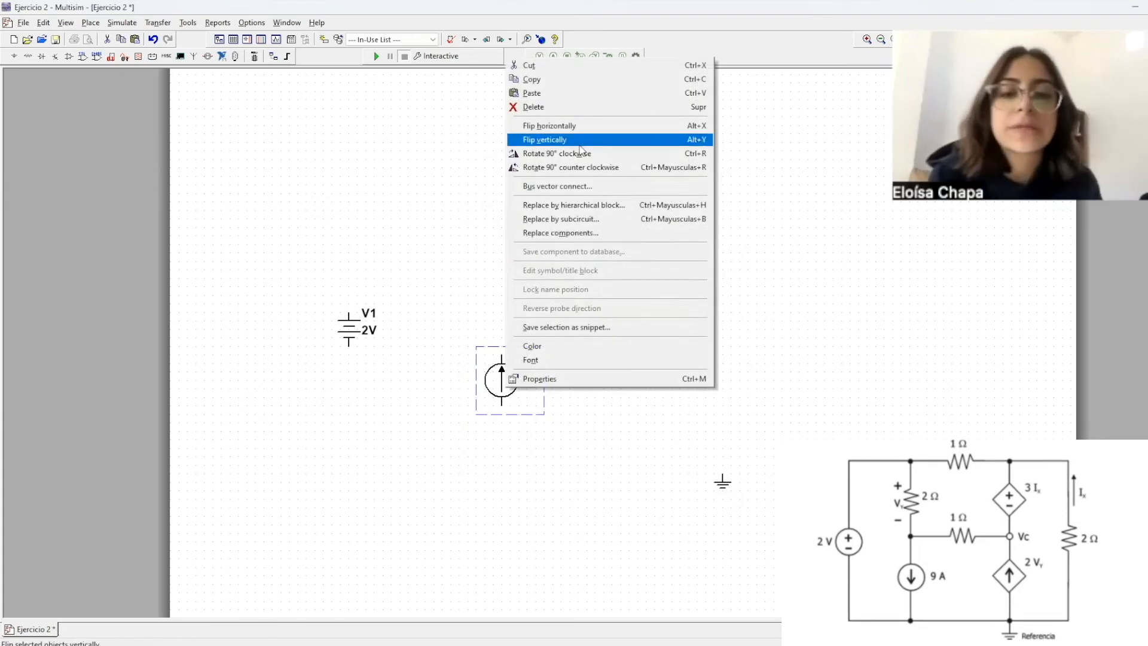
pyautogui.click(585, 128)
pyautogui.rightClick(522, 368)
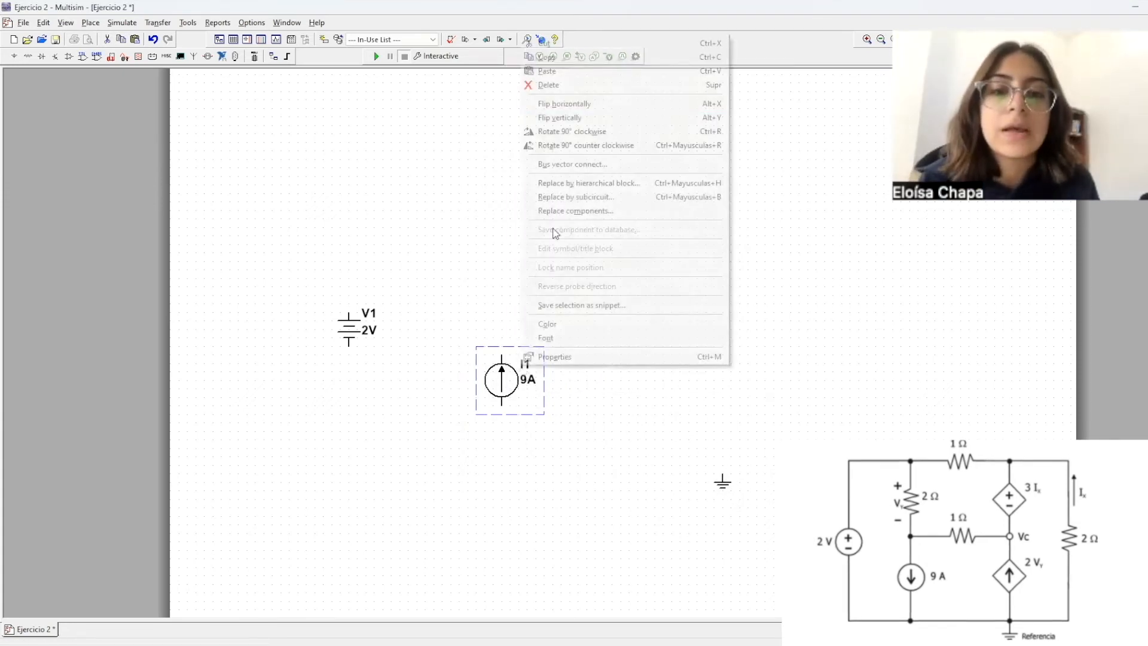
pyautogui.click(578, 123)
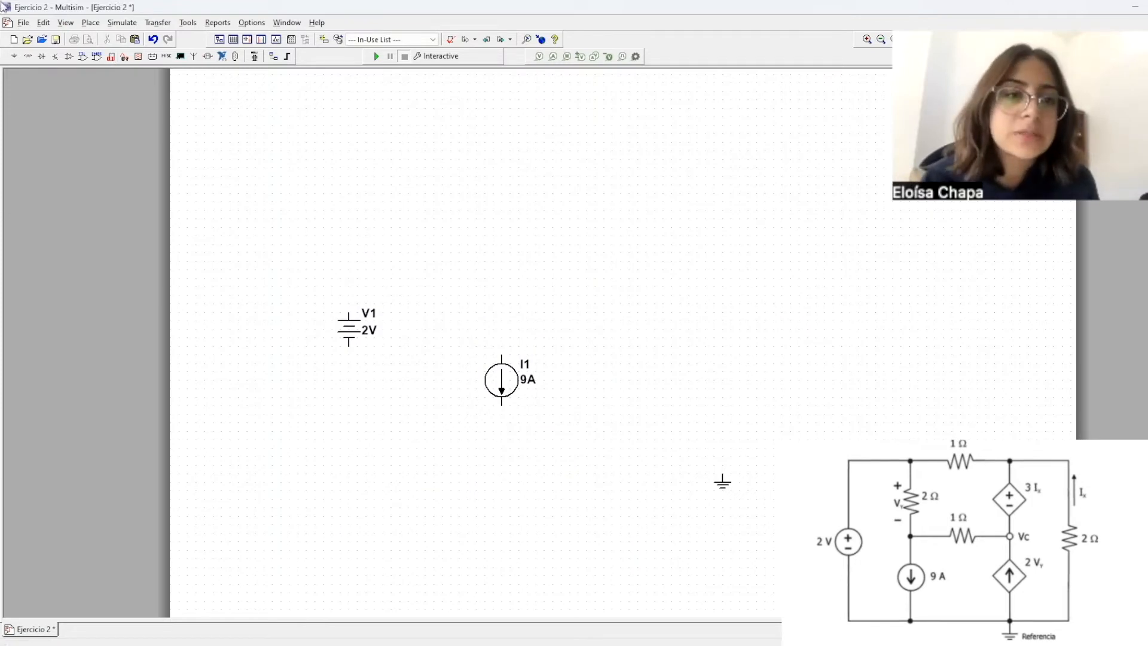
# Place a CURRENT_CONTROLLED_VOLTAGE_SOURCE from the controlled voltage sources family well above the ground.
pyautogui.click(11, 57)
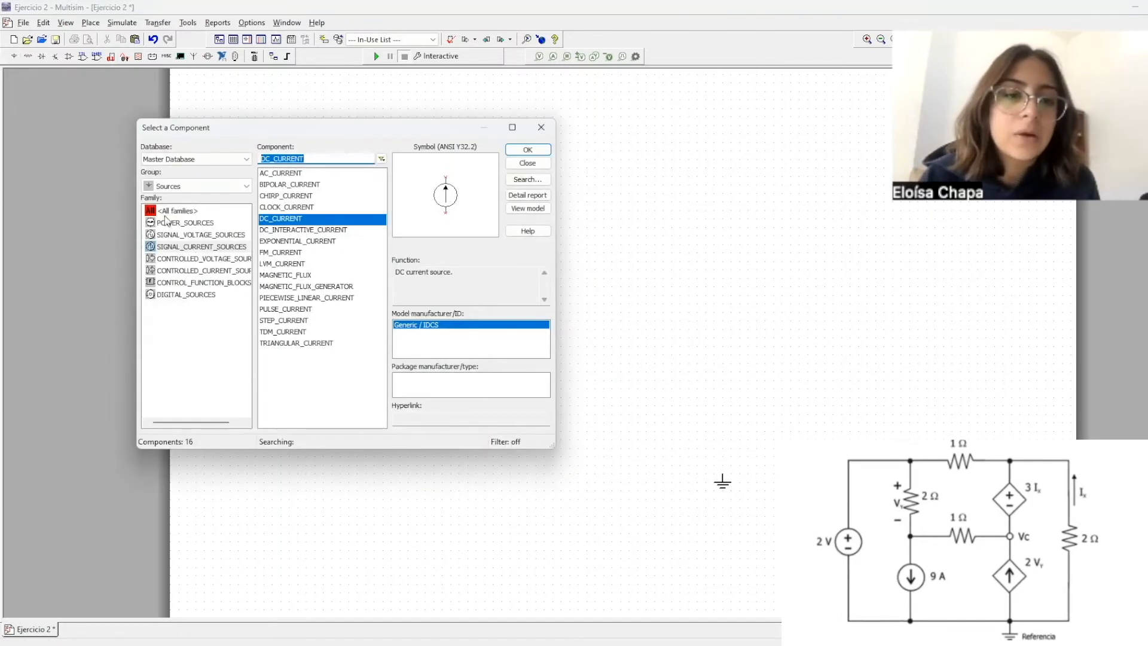
pyautogui.click(182, 260)
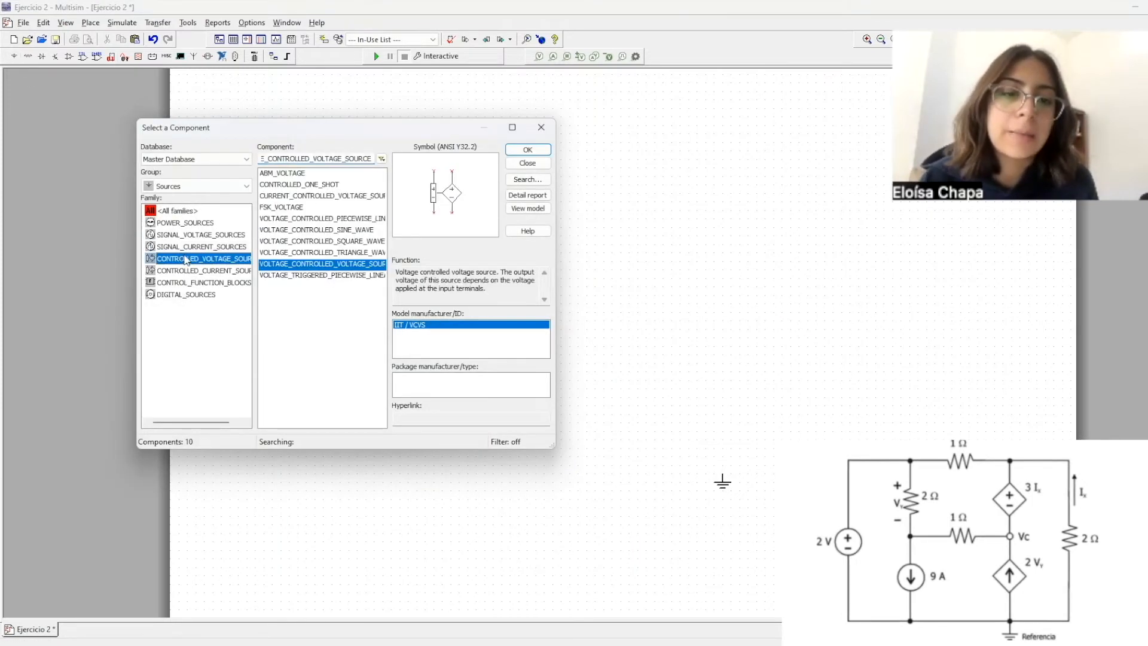
pyautogui.click(306, 197)
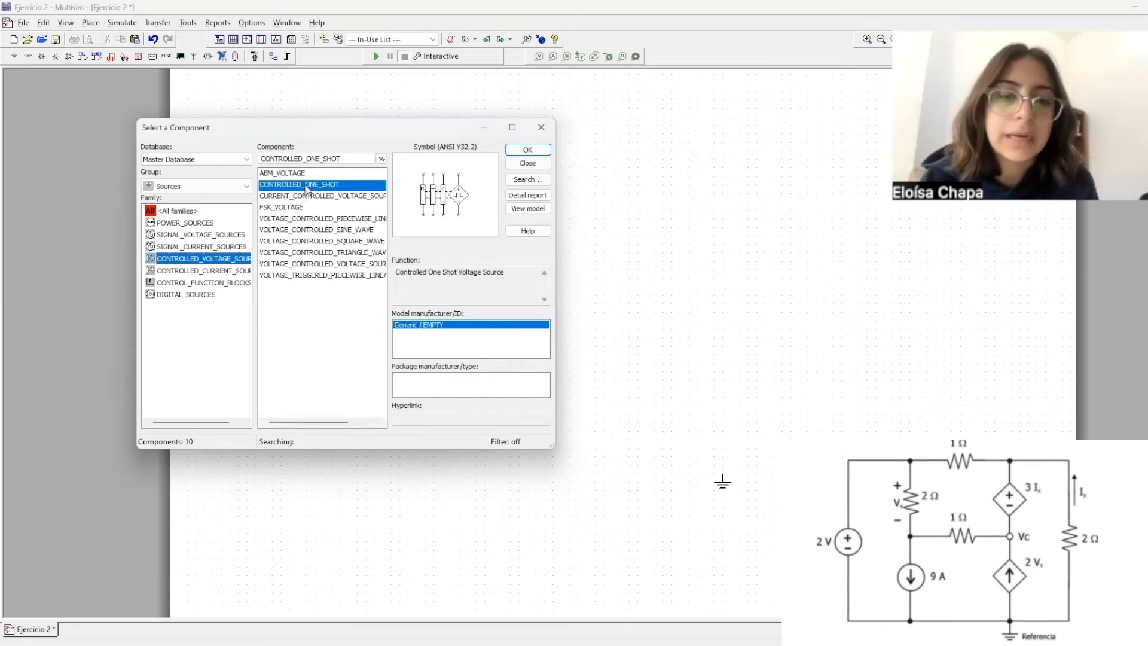
pyautogui.click(546, 152)
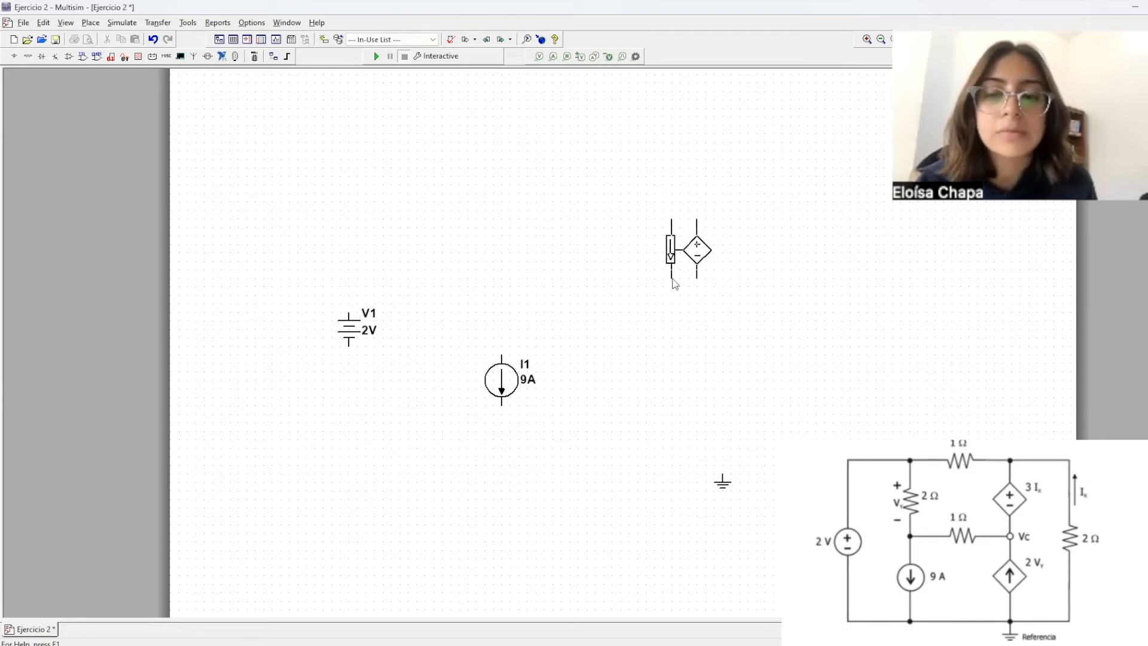
pyautogui.press('Escape')
pyautogui.click(701, 290)
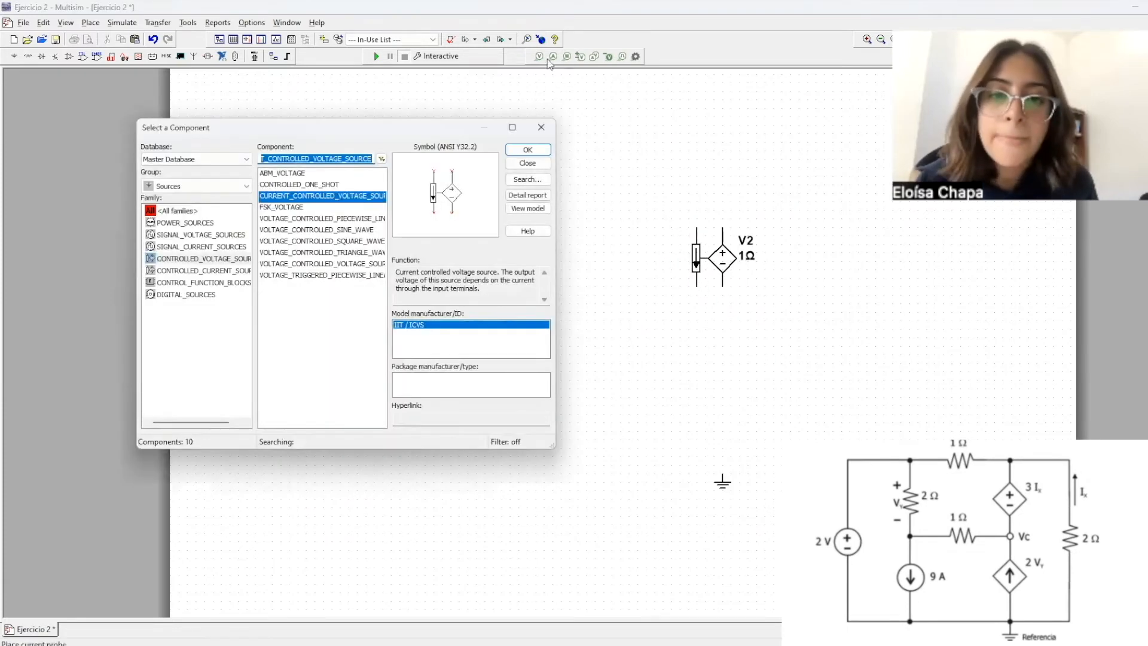
pyautogui.click(548, 128)
# Set the transresistance of the current-controlled voltage source to 3 Ω.
pyautogui.doubleClick(725, 256)
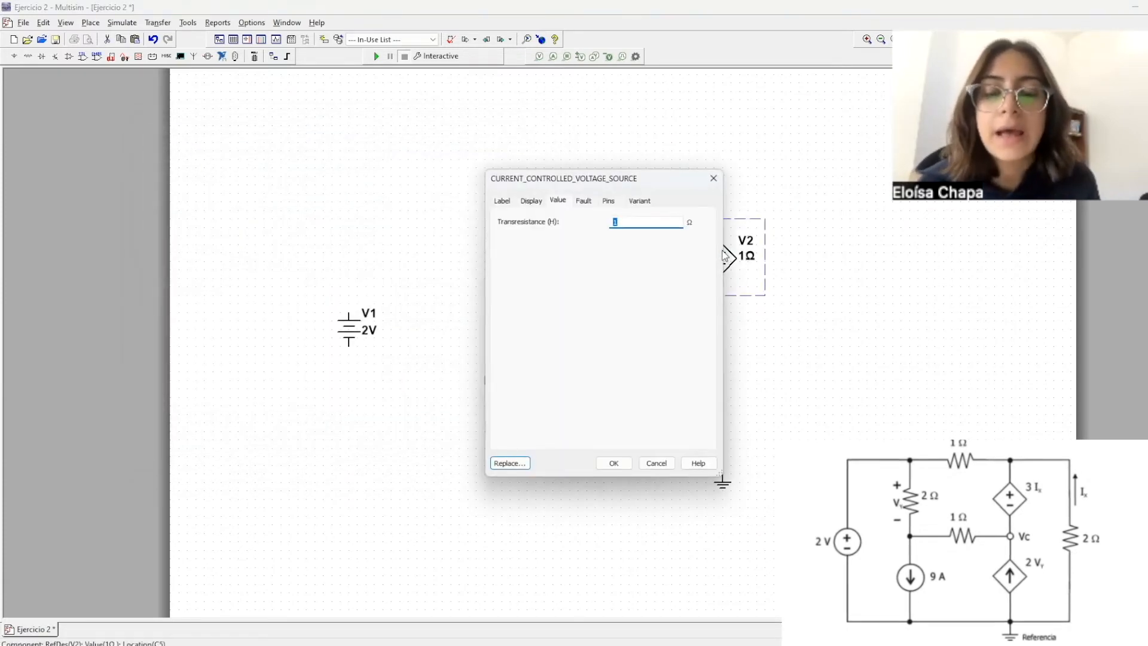
pyautogui.write('3')
pyautogui.press('Return')
pyautogui.rightClick(748, 261)
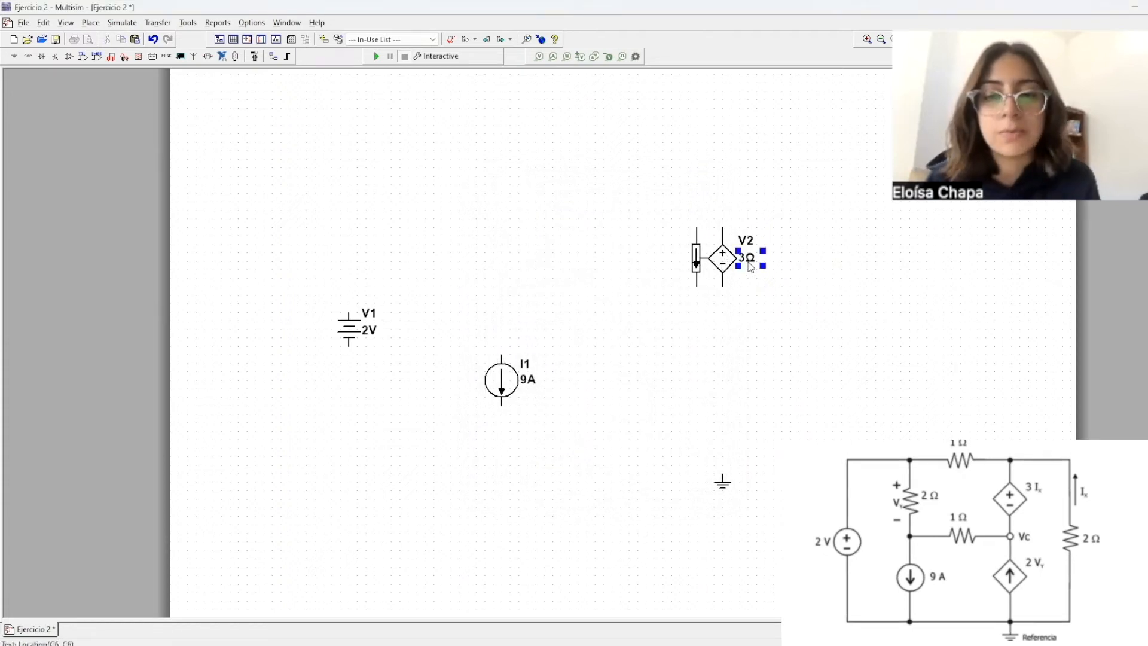
pyautogui.click(688, 261)
# Mirror the 3 Ω source horizontally, keeping its plus terminal up, and align its output diamond directly above the ground.
pyautogui.rightClick(724, 255)
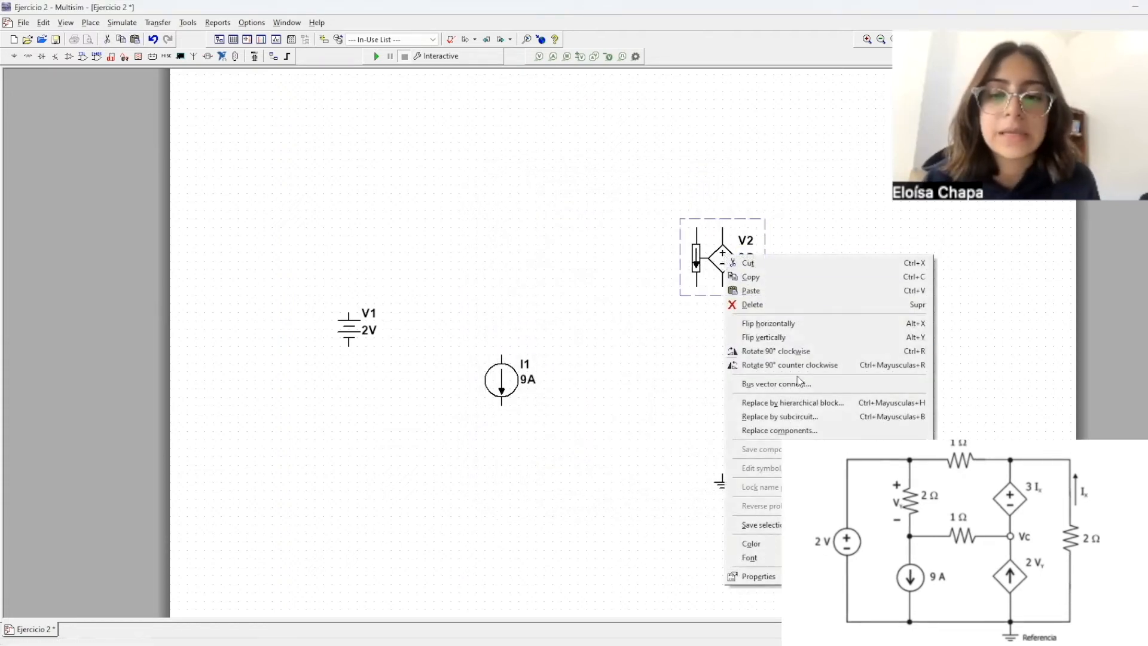
pyautogui.click(794, 337)
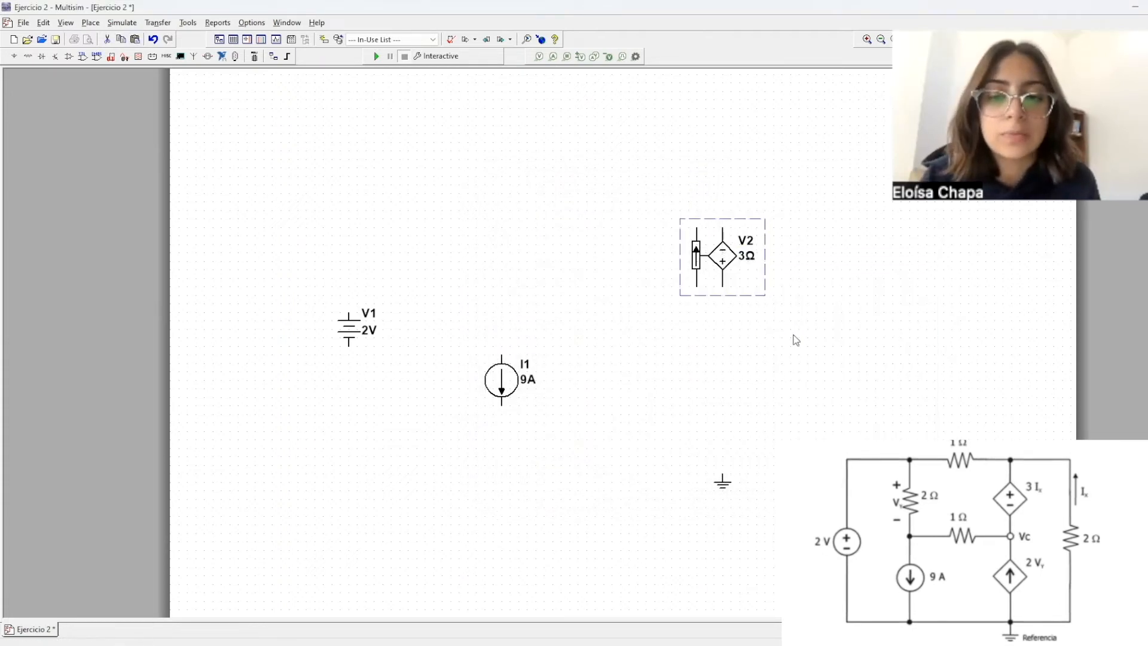
pyautogui.rightClick(704, 275)
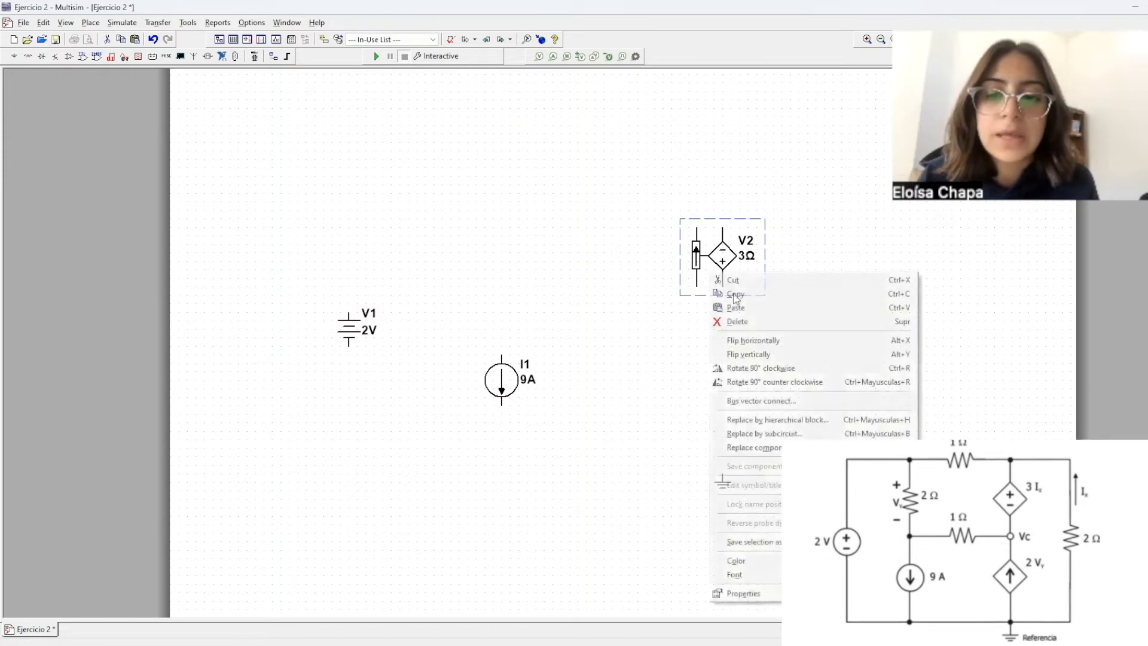
pyautogui.click(757, 345)
pyautogui.rightClick(735, 276)
pyautogui.click(742, 359)
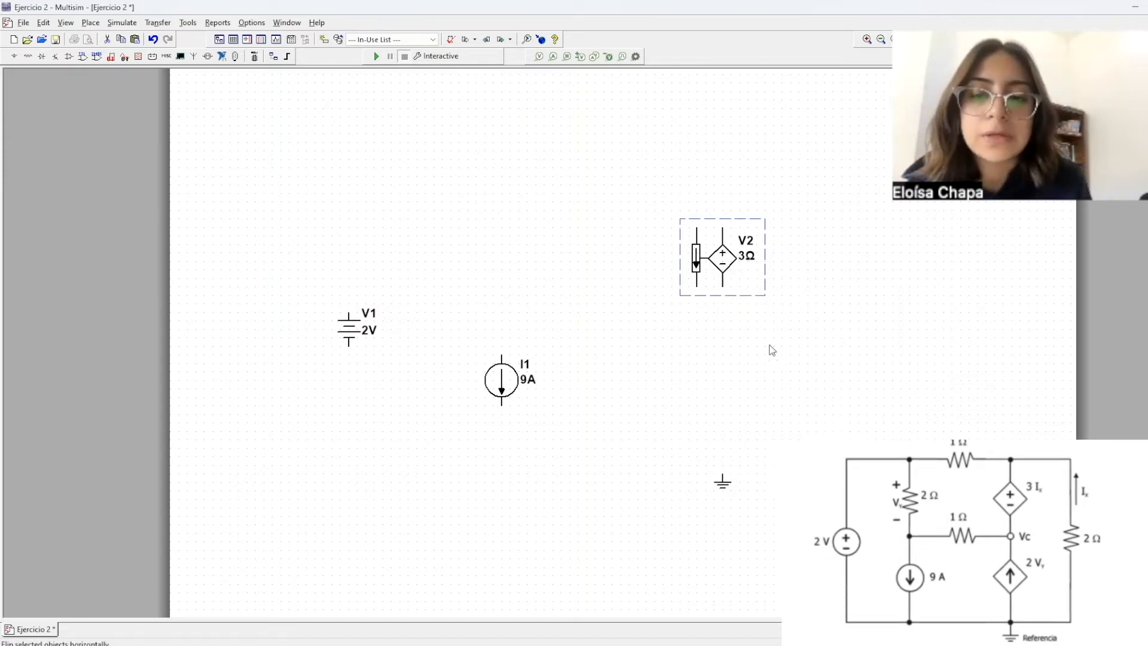
pyautogui.moveTo(717, 270); pyautogui.dragTo(734, 270)
pyautogui.click(777, 368)
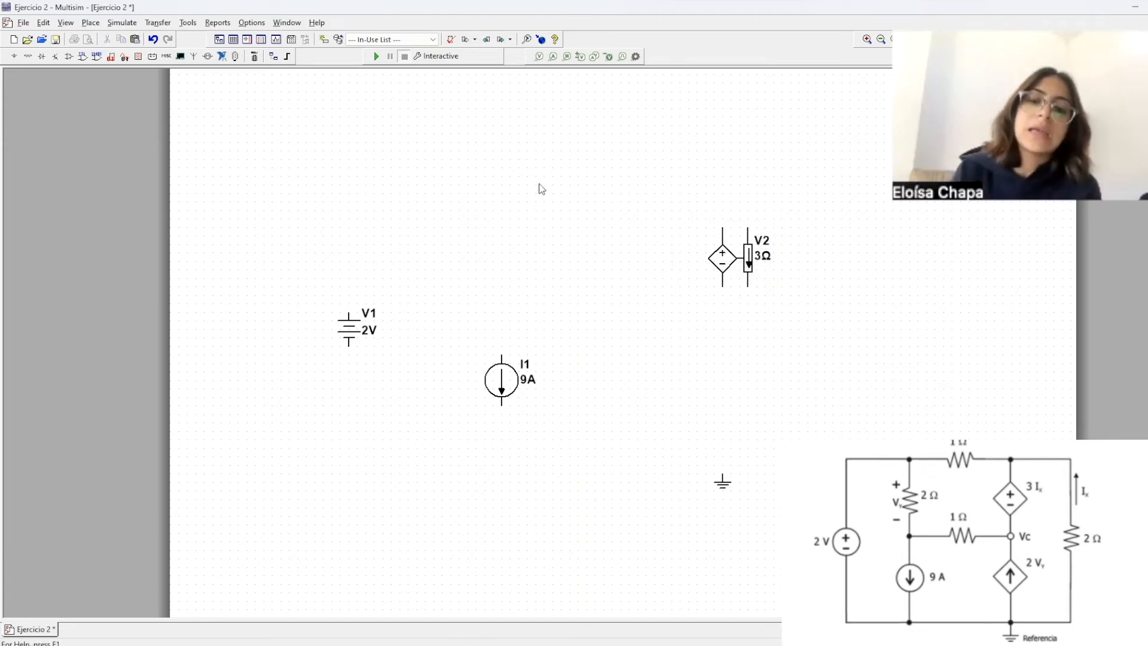
# Place a VOLTAGE_CONTROLLED_CURRENT_SOURCE from the controlled current sources family between the 3 Ω source and the ground.
pyautogui.click(12, 57)
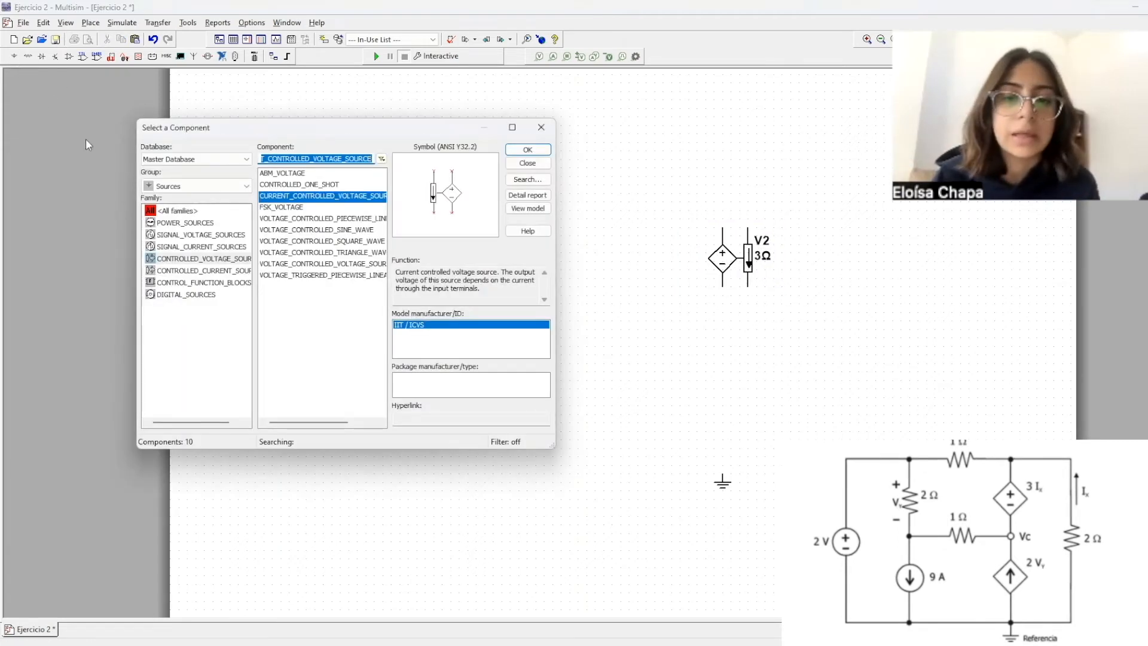
pyautogui.click(178, 263)
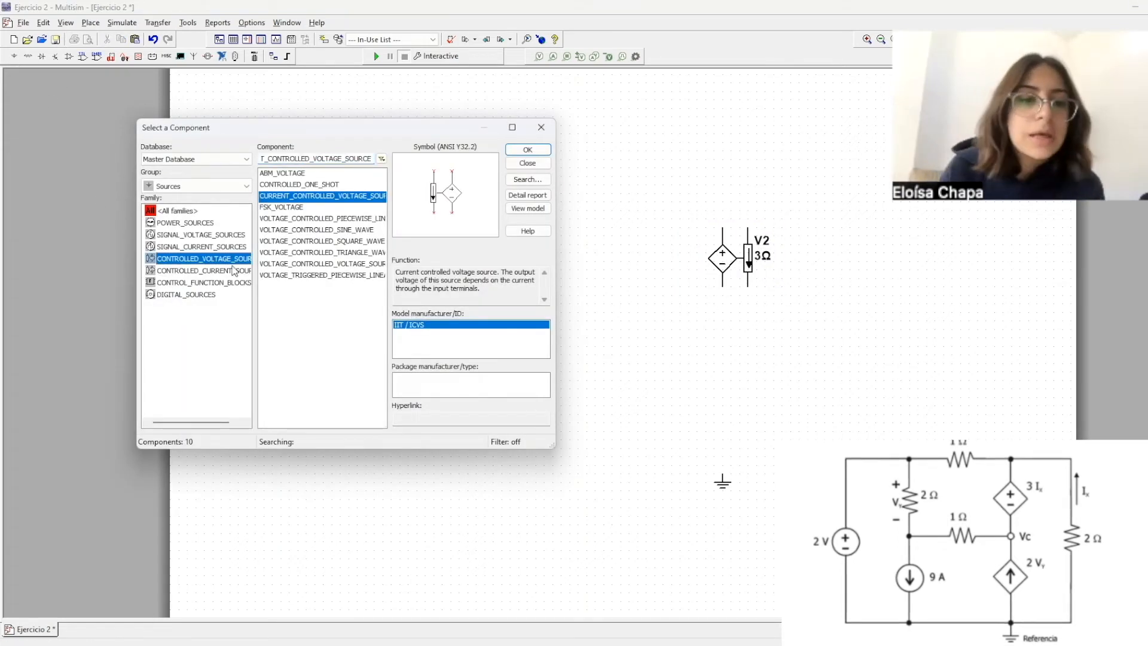
pyautogui.click(344, 222)
pyautogui.click(340, 253)
pyautogui.click(338, 265)
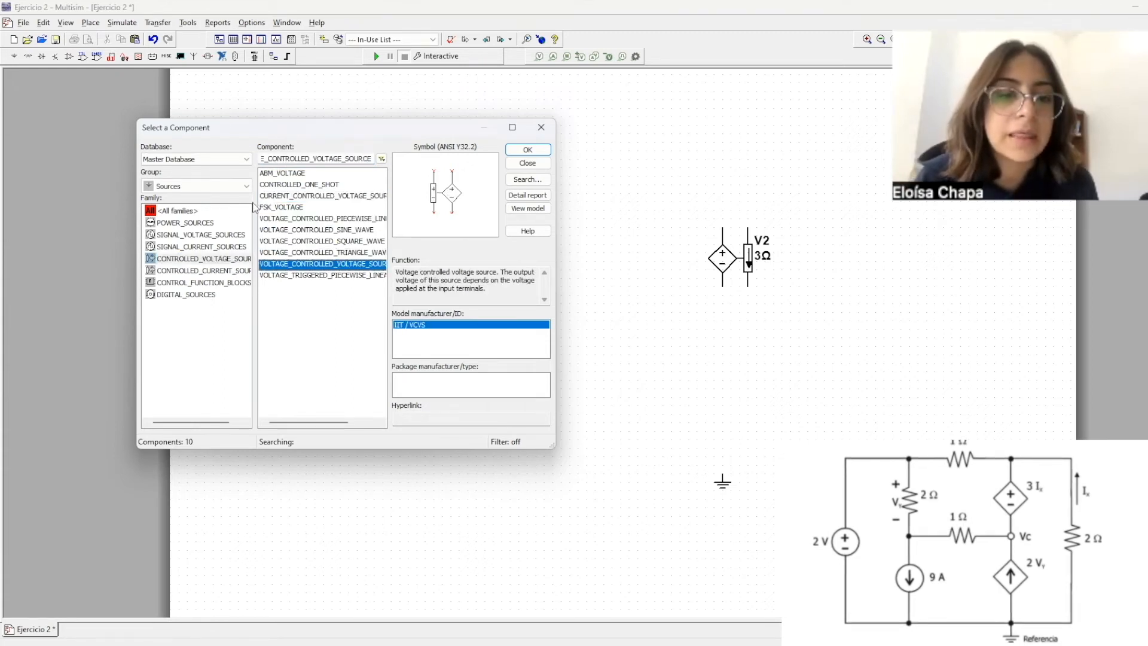
pyautogui.click(193, 269)
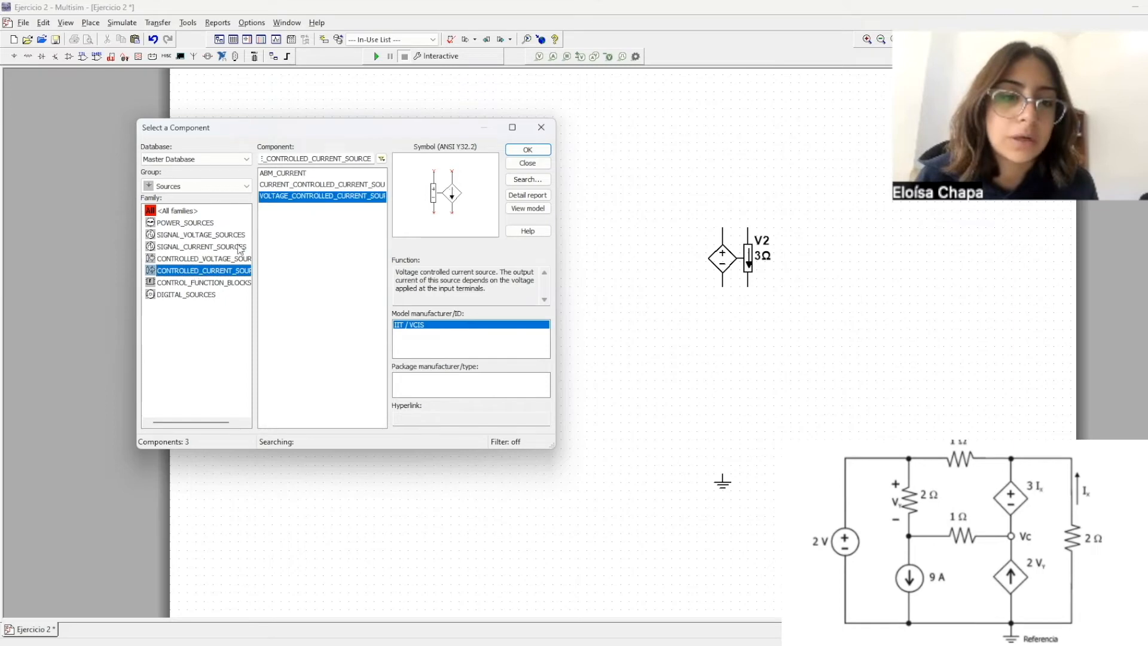
pyautogui.click(529, 150)
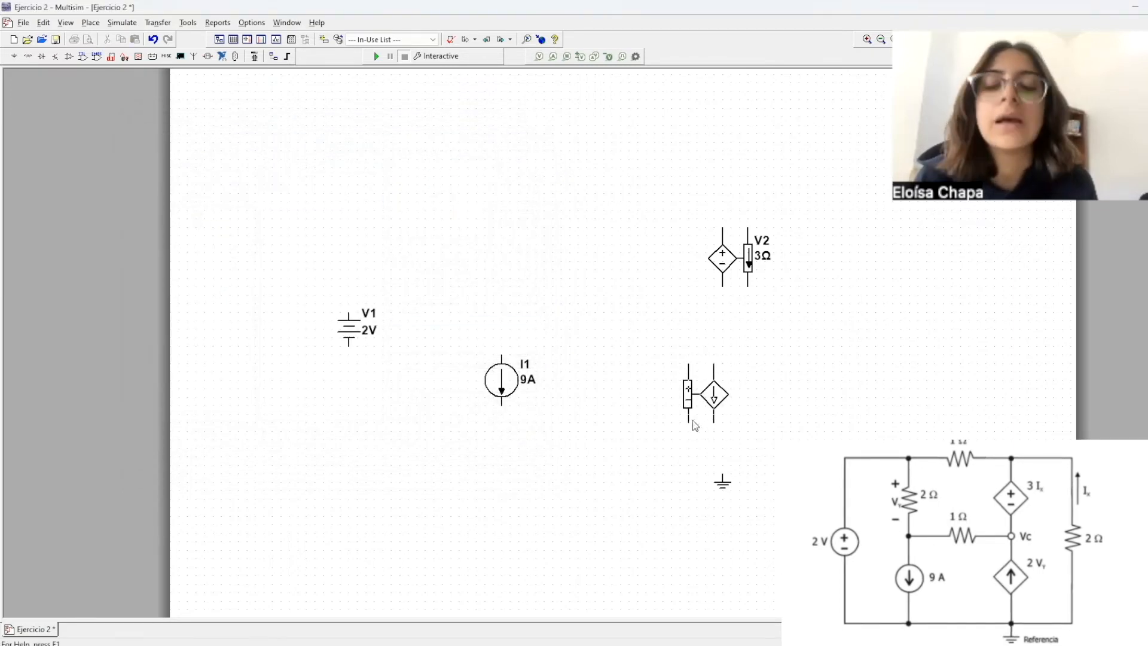
pyautogui.click(697, 426)
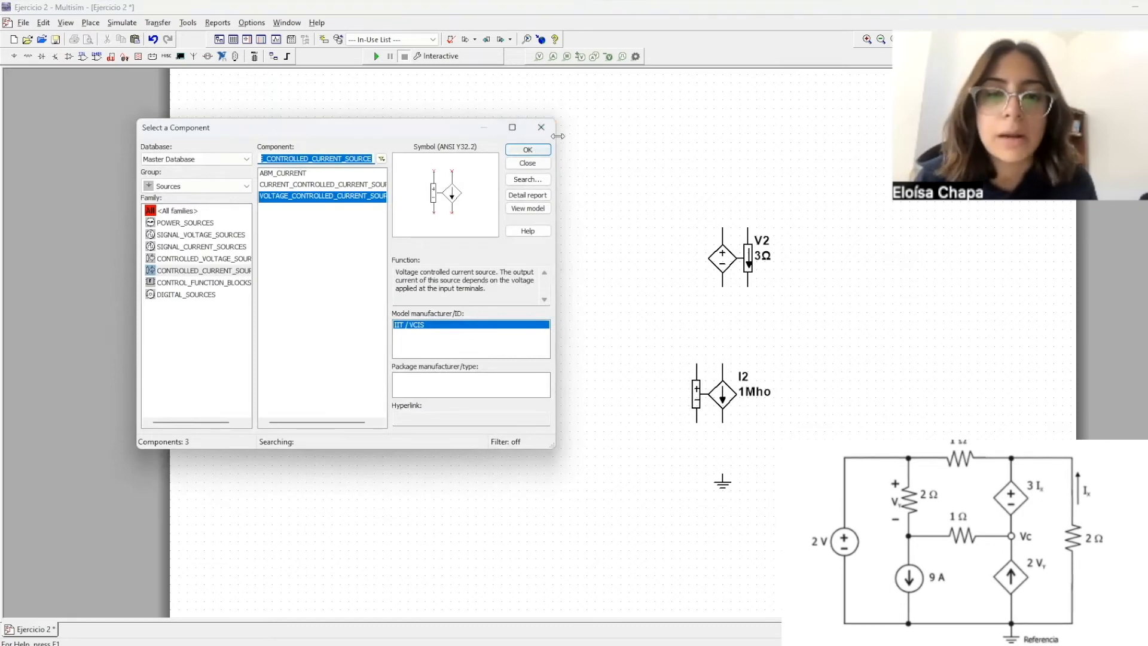
pyautogui.click(541, 127)
# Set the voltage-controlled current source's transconductance to 2 Mho and flip it vertically and horizontally.
pyautogui.doubleClick(751, 404)
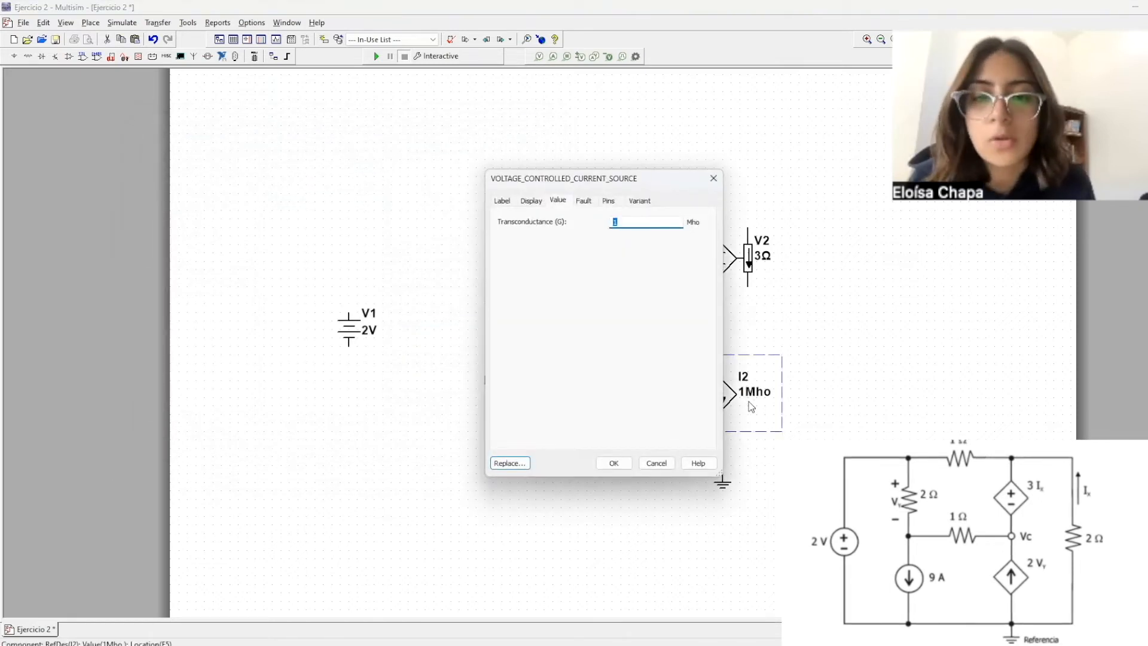
pyautogui.press('Return')
pyautogui.click(725, 385)
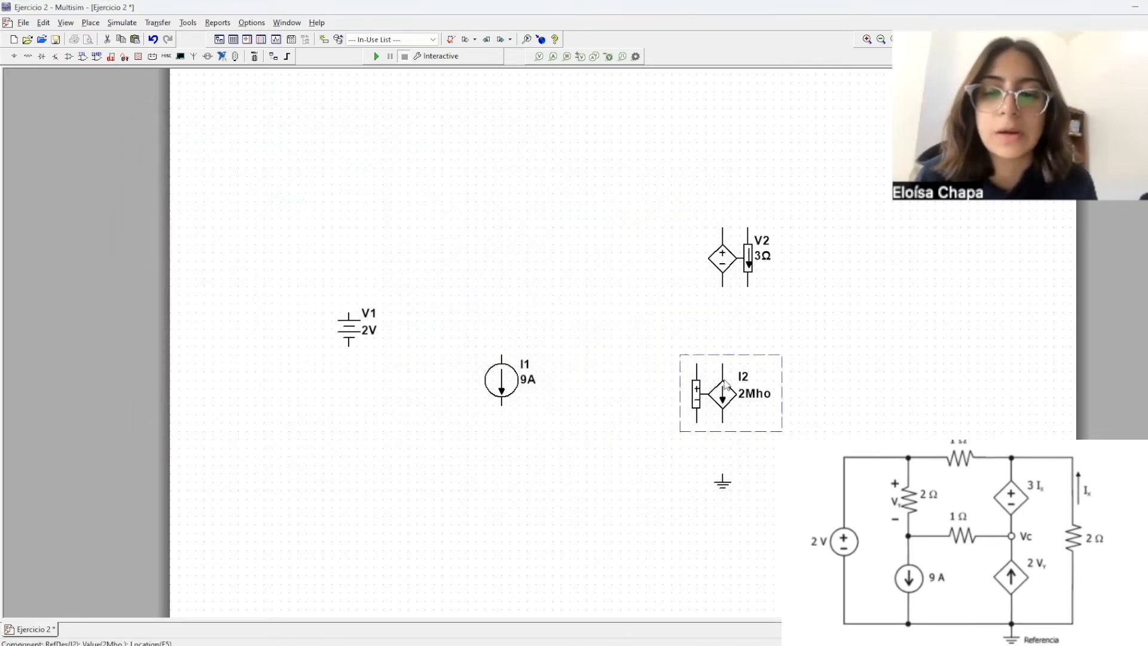
pyautogui.rightClick(724, 378)
pyautogui.click(804, 132)
pyautogui.rightClick(743, 387)
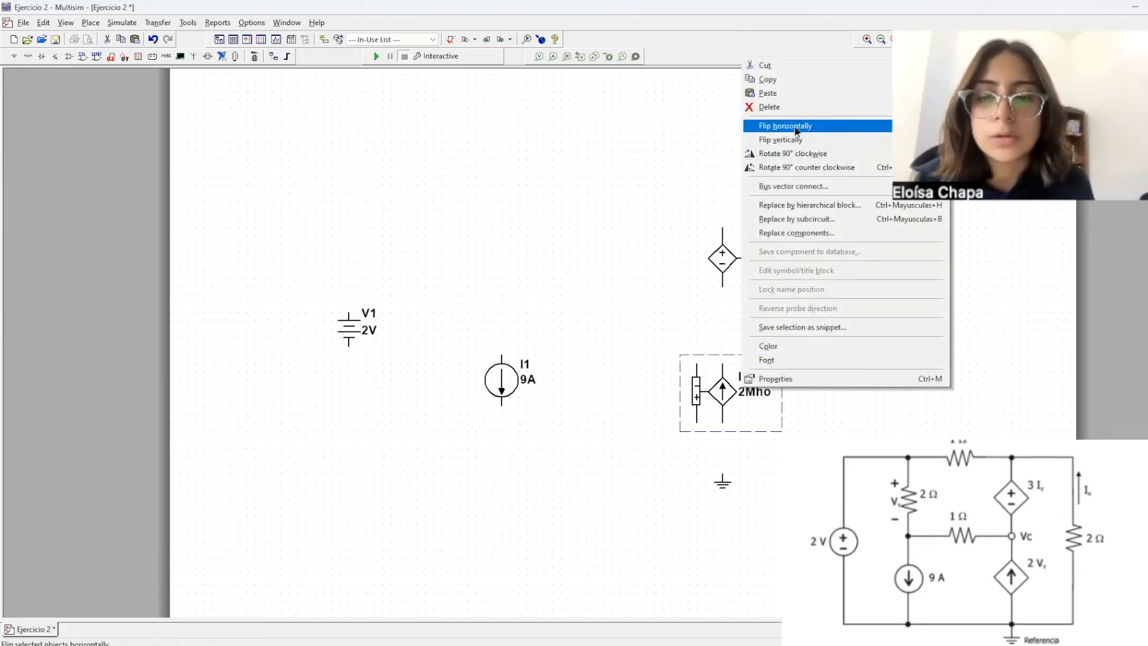
pyautogui.click(785, 125)
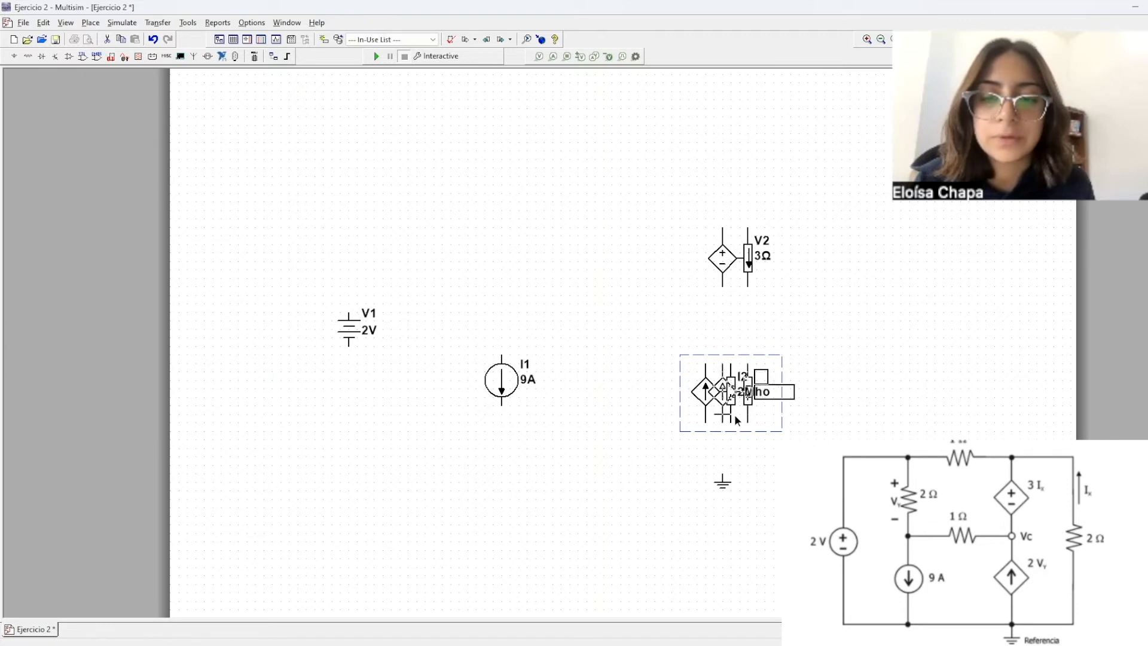
# Align the 2 Mho source under the 3 Ω source and move the ground farther down the sheet.
pyautogui.moveTo(723, 483); pyautogui.dragTo(721, 538)
pyautogui.click(771, 549)
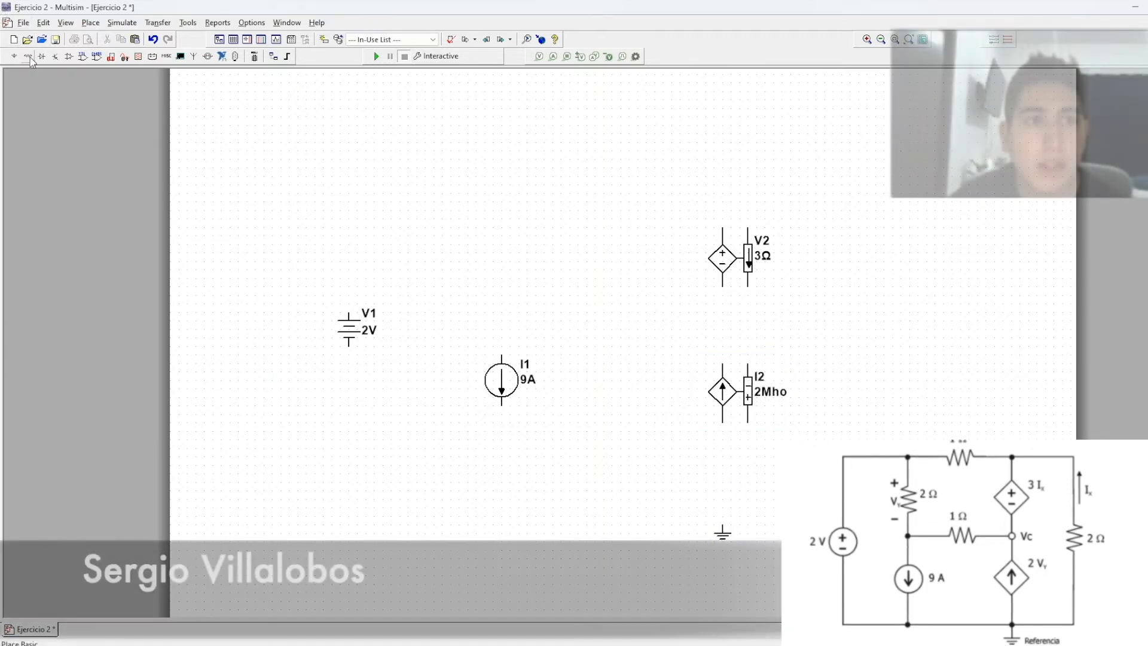
# Place two 2 Ω resistors, one above the 9 A source and one on the far side of the dependent sources.
pyautogui.click(28, 56)
pyautogui.write('8')
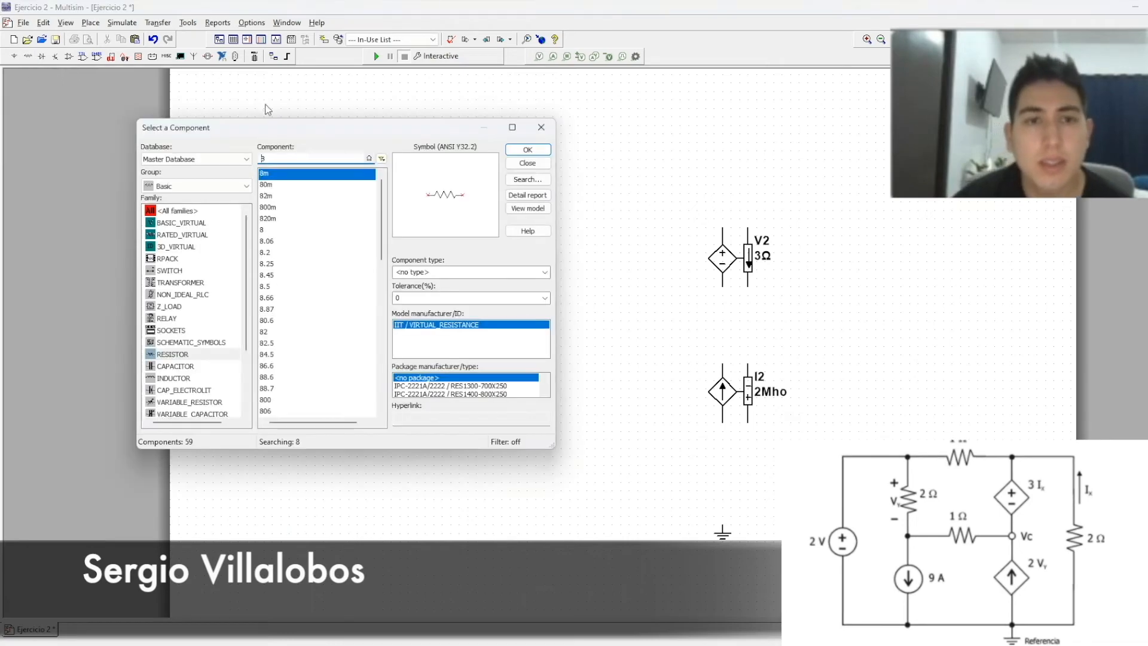
pyautogui.moveTo(288, 156); pyautogui.dragTo(226, 159)
pyautogui.write('2')
pyautogui.press('Return')
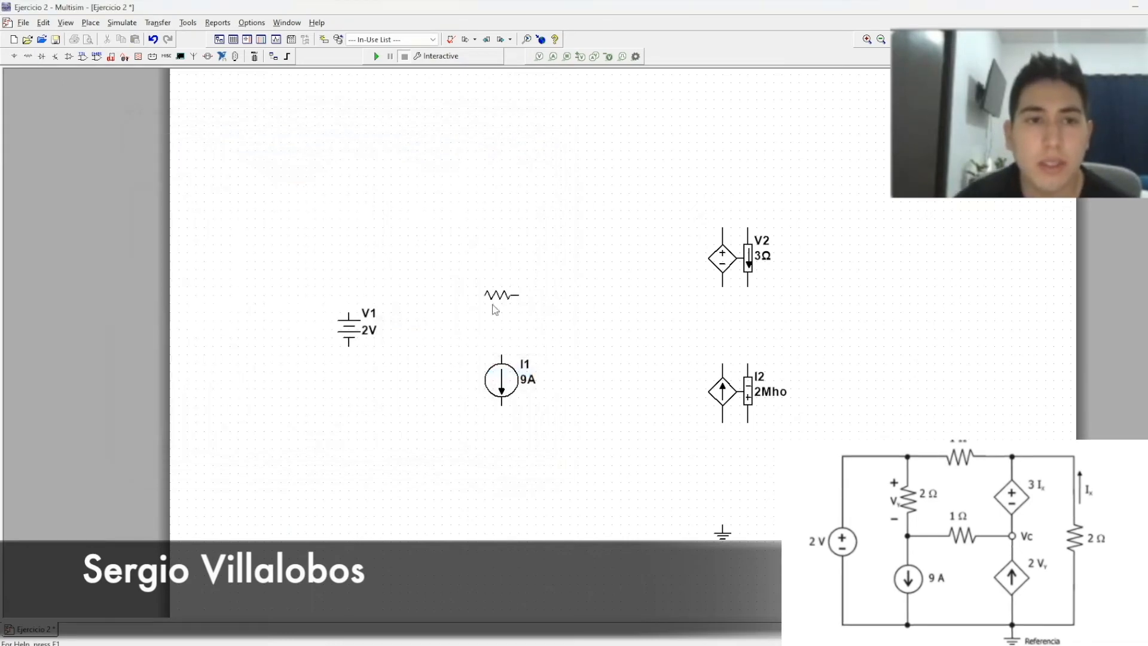
pyautogui.press('Escape')
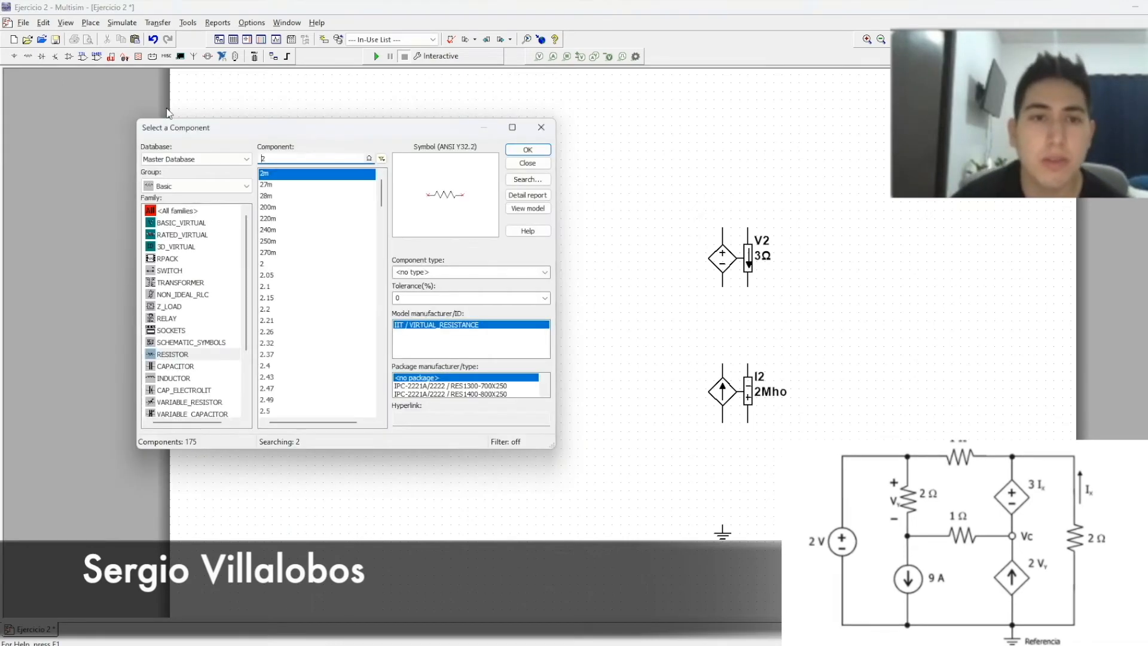
pyautogui.click(264, 158)
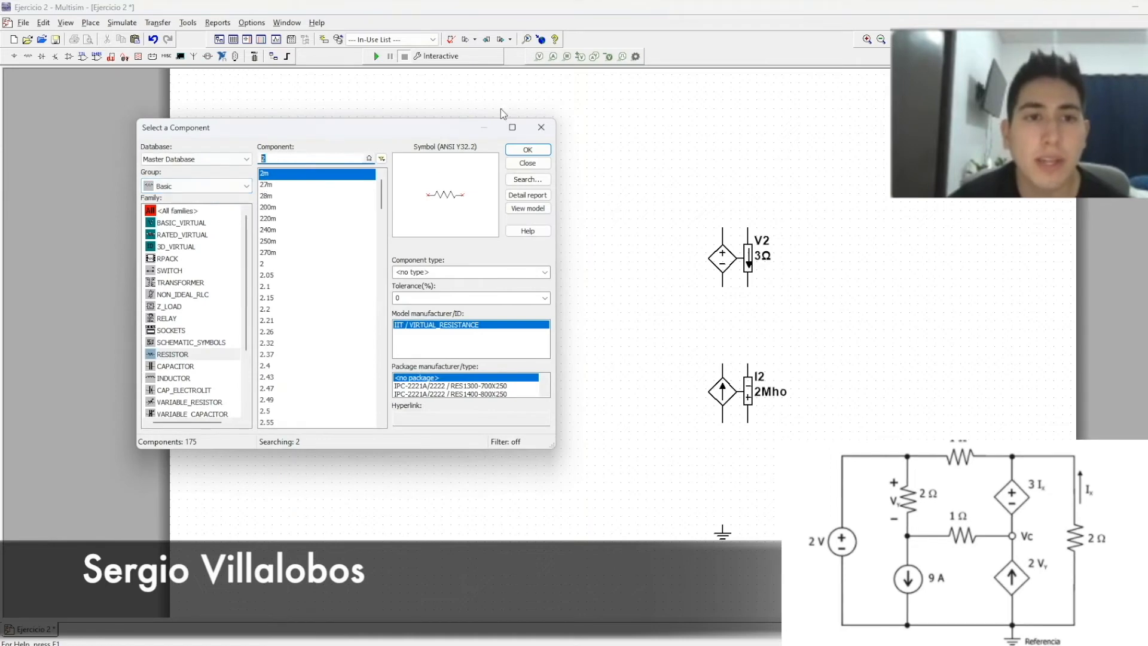
pyautogui.click(528, 149)
pyautogui.click(850, 342)
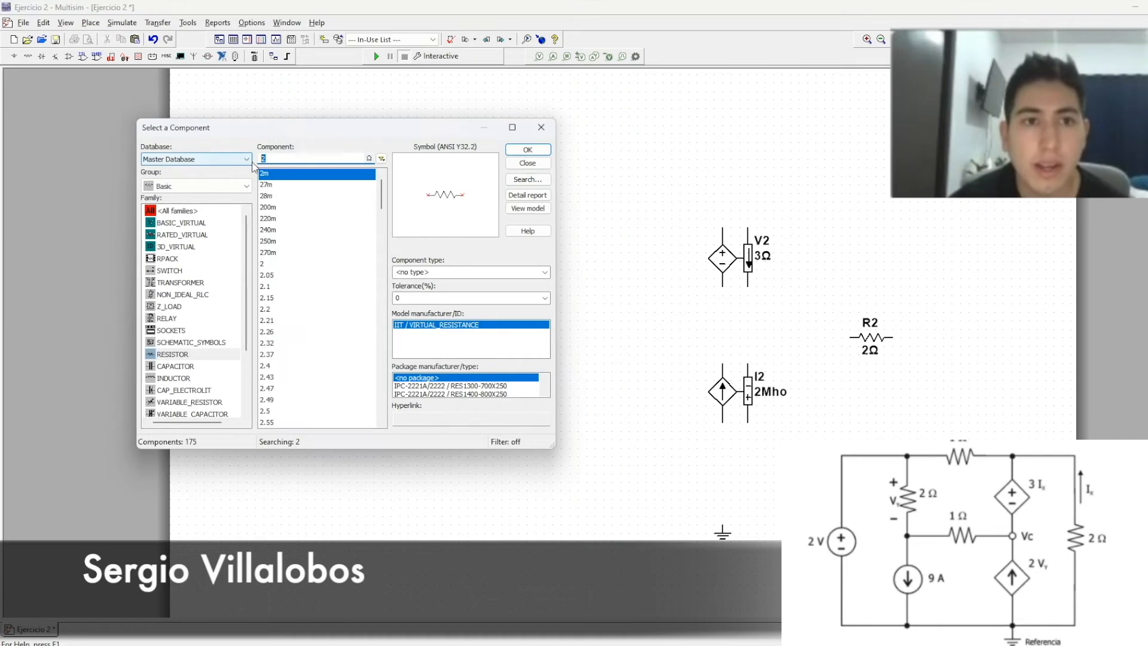
# Place two 1 Ω resistors between the 9 A branch and the dependent sources, one near the top and one at mid-height.
pyautogui.write('1')
pyautogui.click(527, 150)
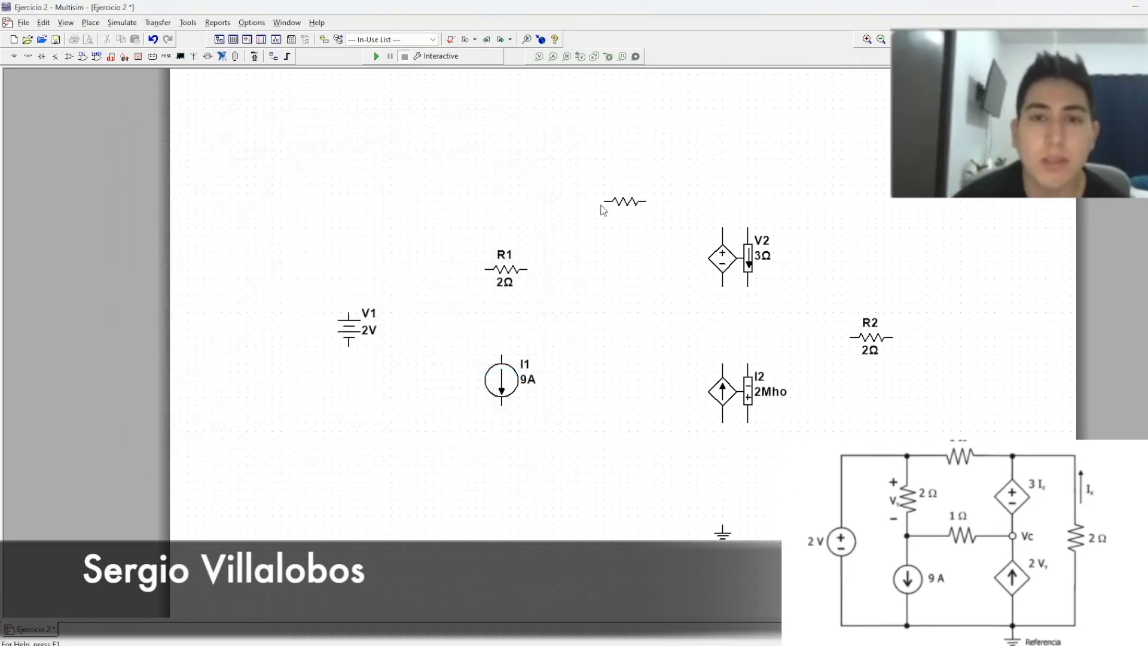
pyautogui.click(602, 204)
pyautogui.press('Return')
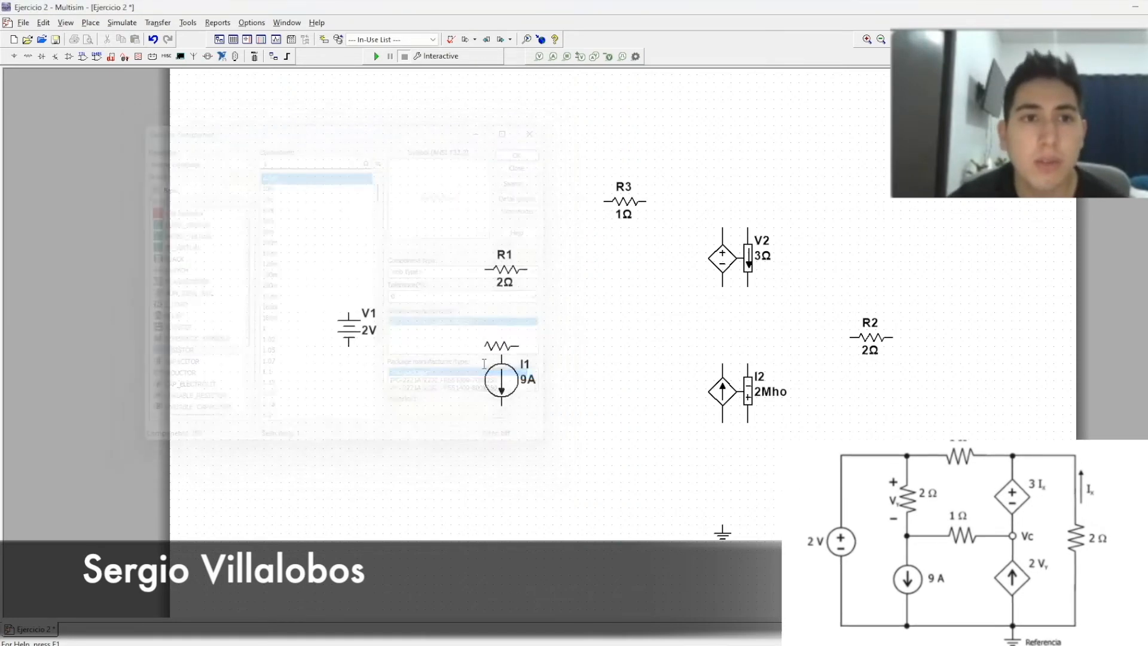
pyautogui.click(596, 330)
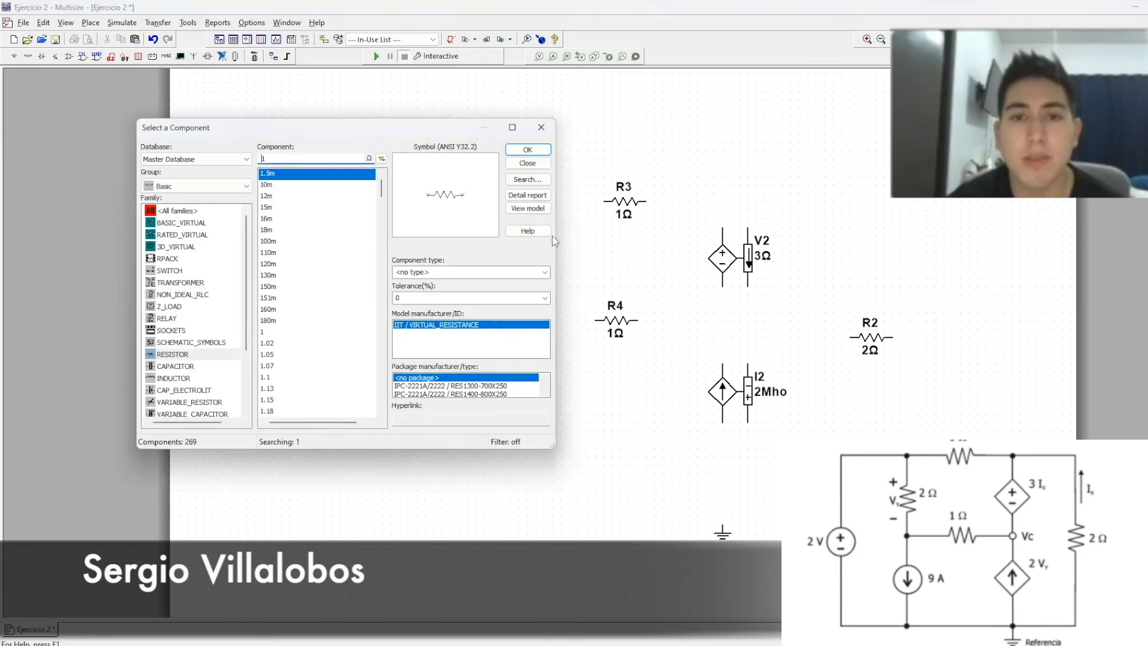
pyautogui.click(542, 128)
# Rotate both 2 Ω resistors, R1 and R2, 90° clockwise so they stand vertically.
pyautogui.scroll(-1, 242, 144)
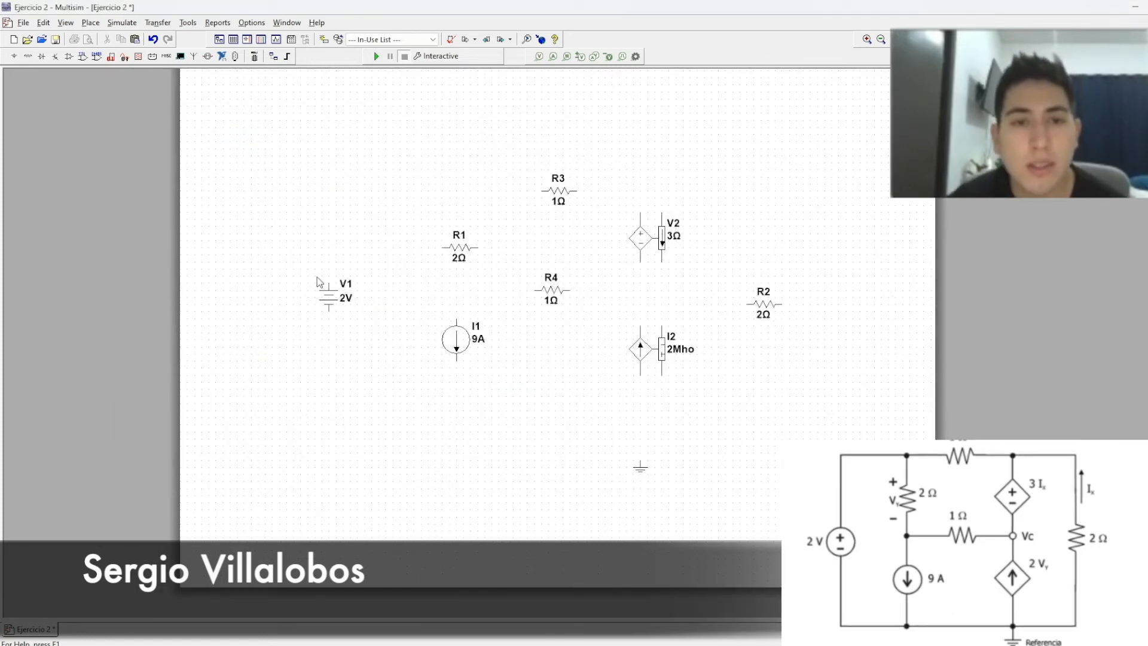
pyautogui.scroll(1, 403, 286)
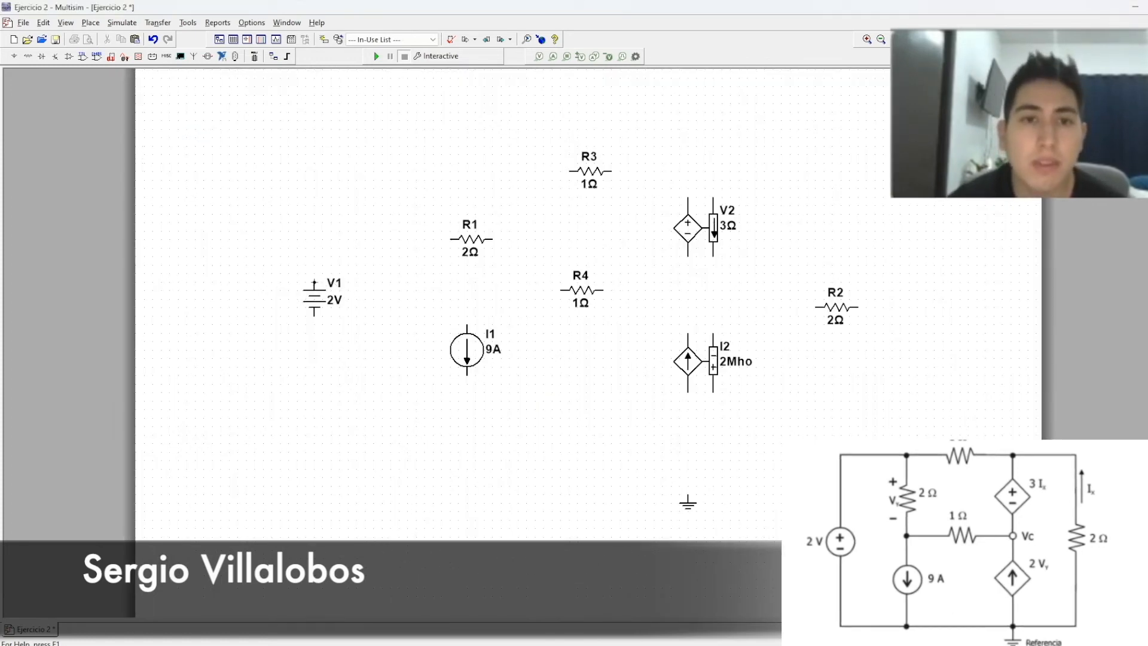
pyautogui.rightClick(478, 241)
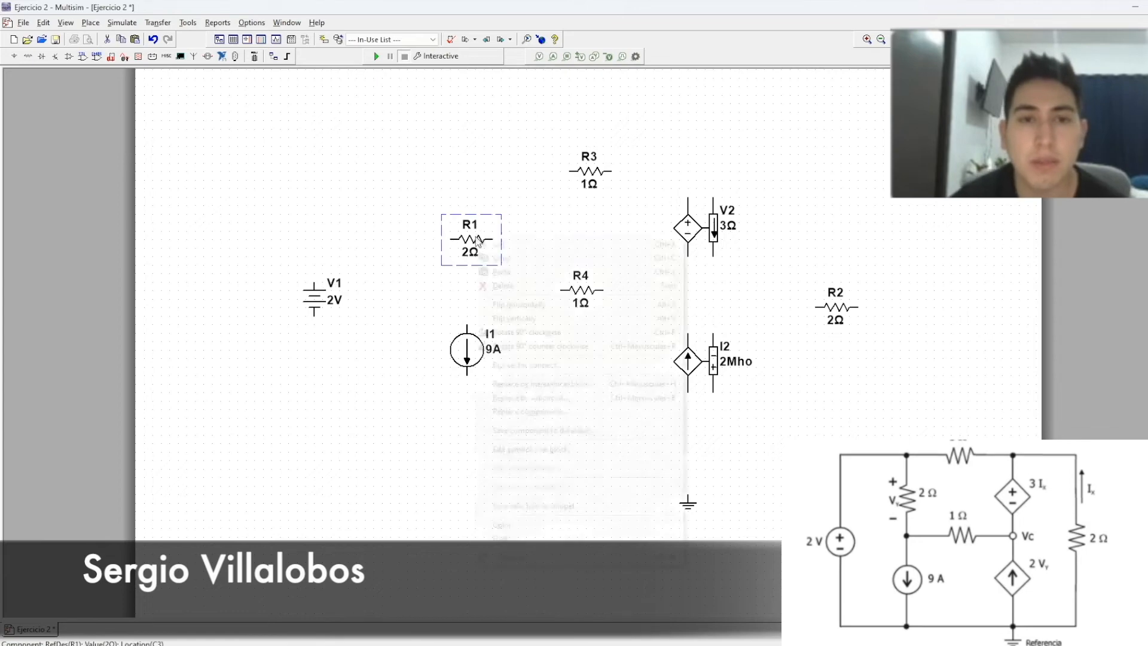
pyautogui.click(534, 333)
pyautogui.click(838, 306)
pyautogui.rightClick(839, 309)
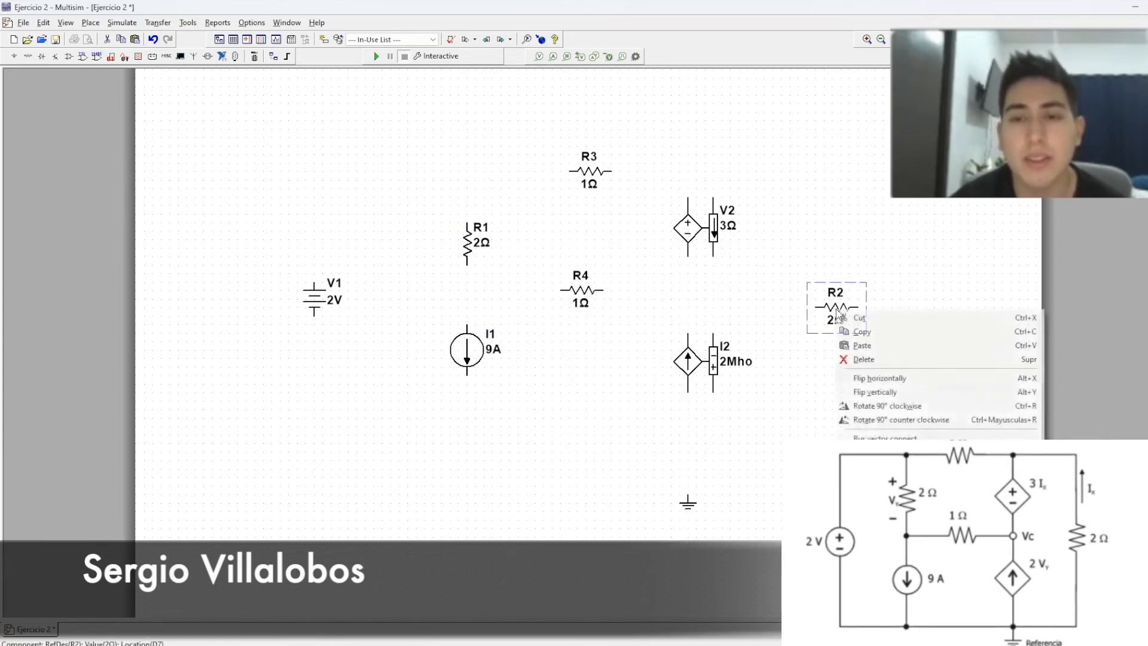
pyautogui.click(900, 408)
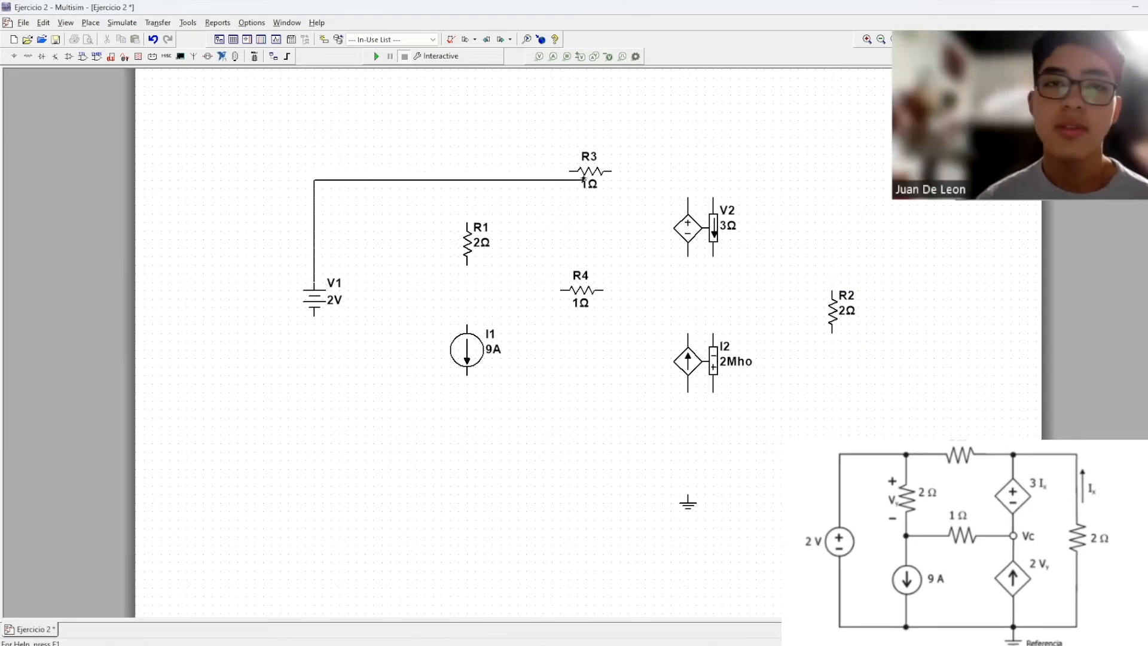
# Wire the outer loop from the 2 V source through R3 and R2 back to the source, with its return wire below all components.
pyautogui.click(570, 171)
pyautogui.click(613, 170)
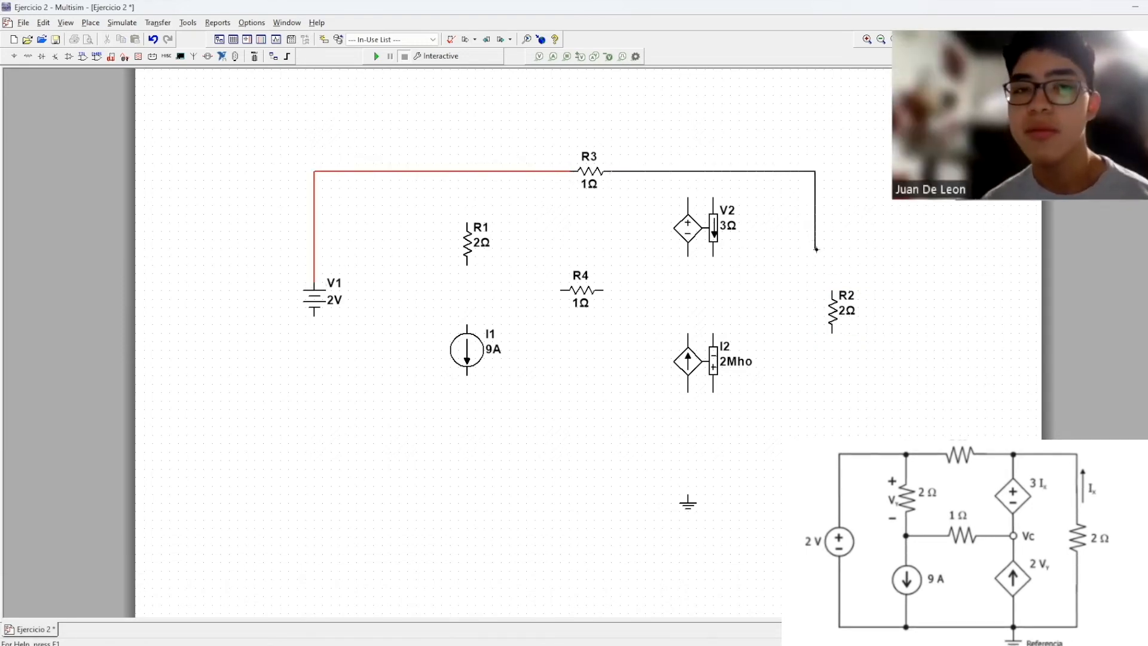
pyautogui.click(832, 292)
pyautogui.click(832, 352)
pyautogui.click(309, 321)
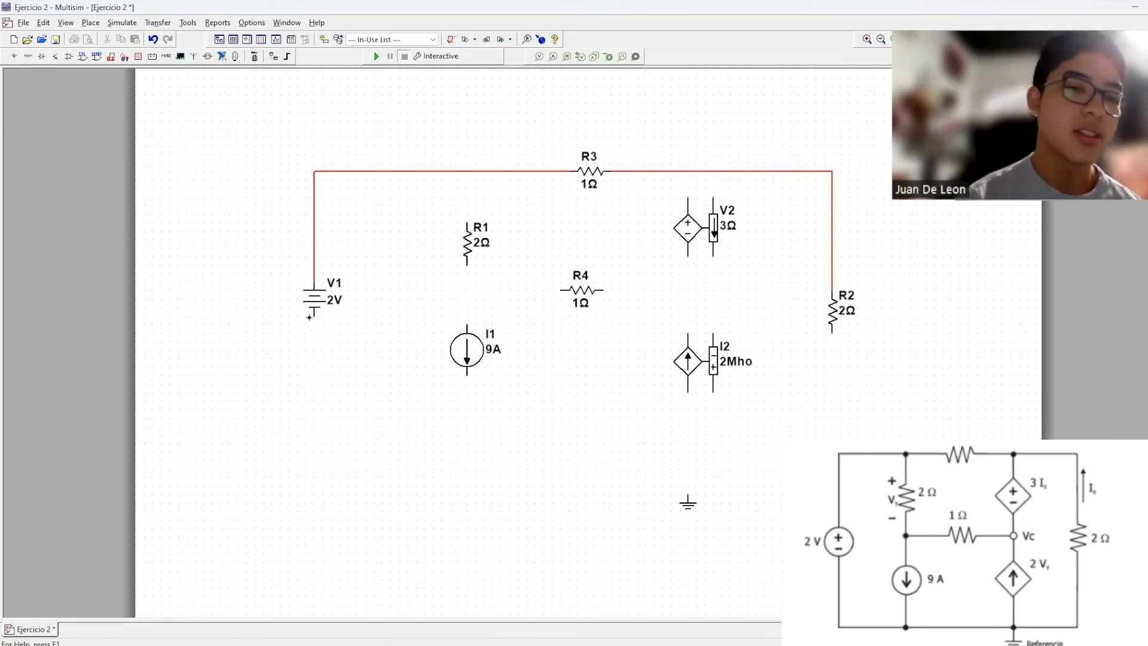
pyautogui.moveTo(559, 402); pyautogui.dragTo(561, 426)
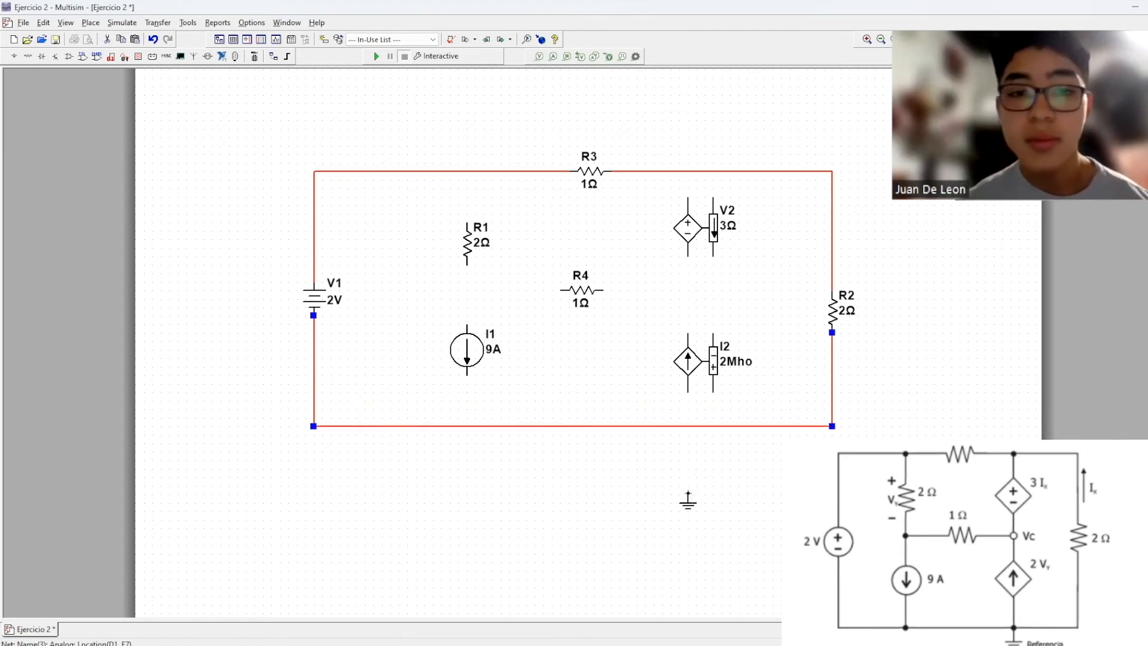
# Wire the ground, I2 and V2's output diamonds in one vertical branch across the outer loop, and connect I1's lower terminal to the return wire.
pyautogui.click(689, 495)
pyautogui.click(688, 426)
pyautogui.click(689, 426)
pyautogui.click(688, 333)
pyautogui.click(690, 255)
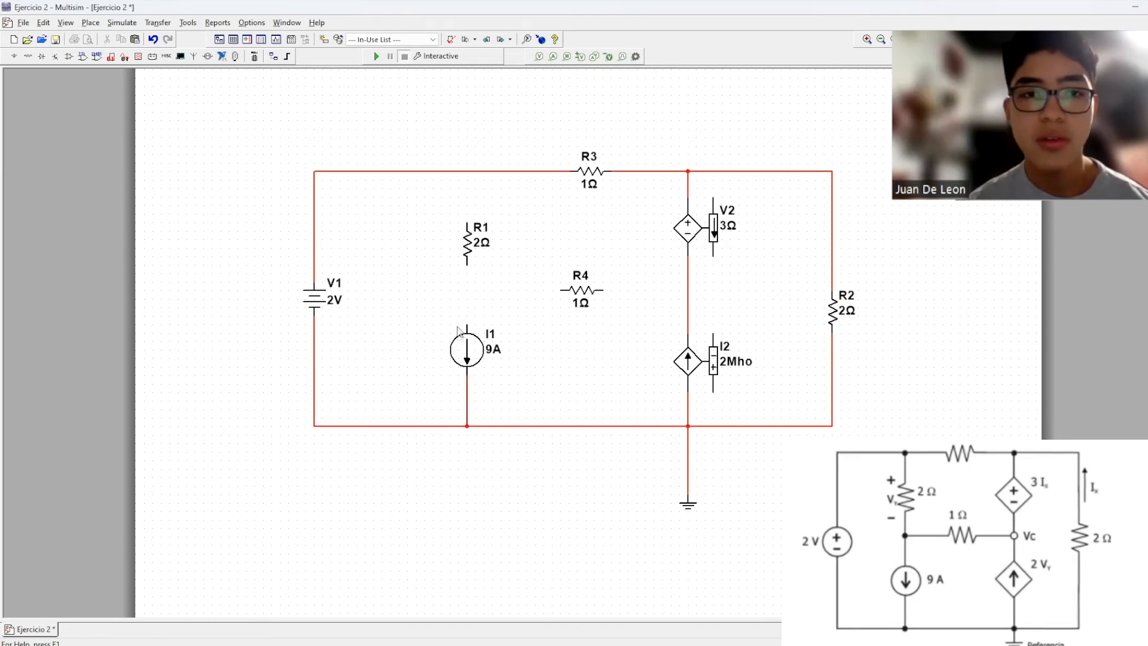
# Wire R1 between the upper wire and I1, and connect R4 from the R1–I1 node to the V2–I2 node.
pyautogui.click(468, 261)
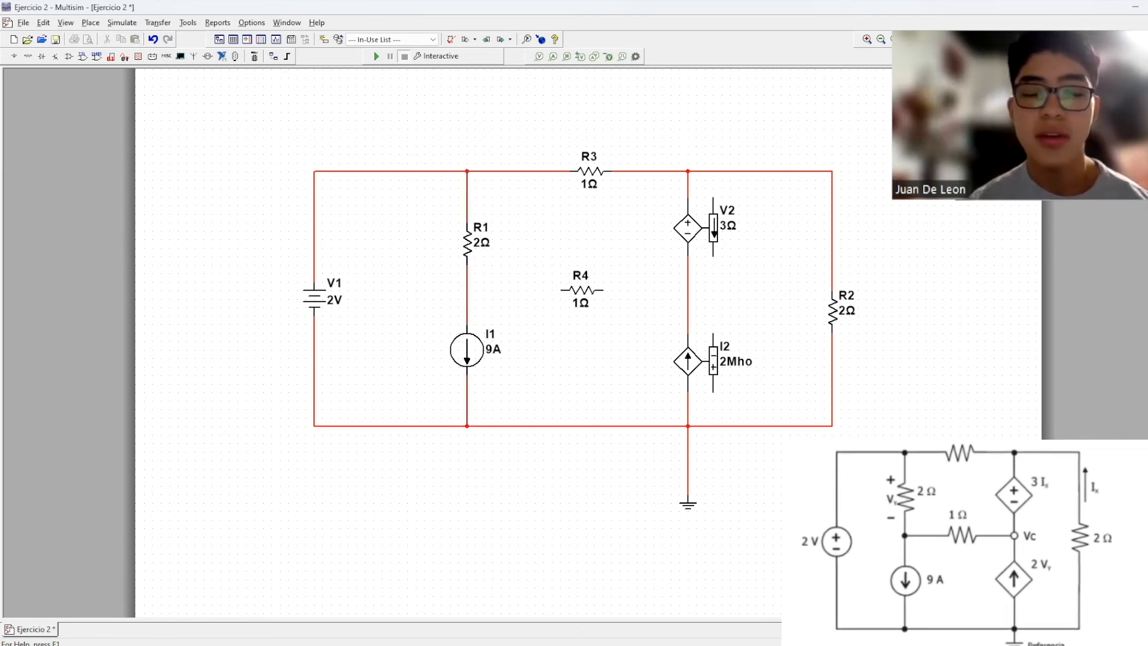
pyautogui.click(467, 291)
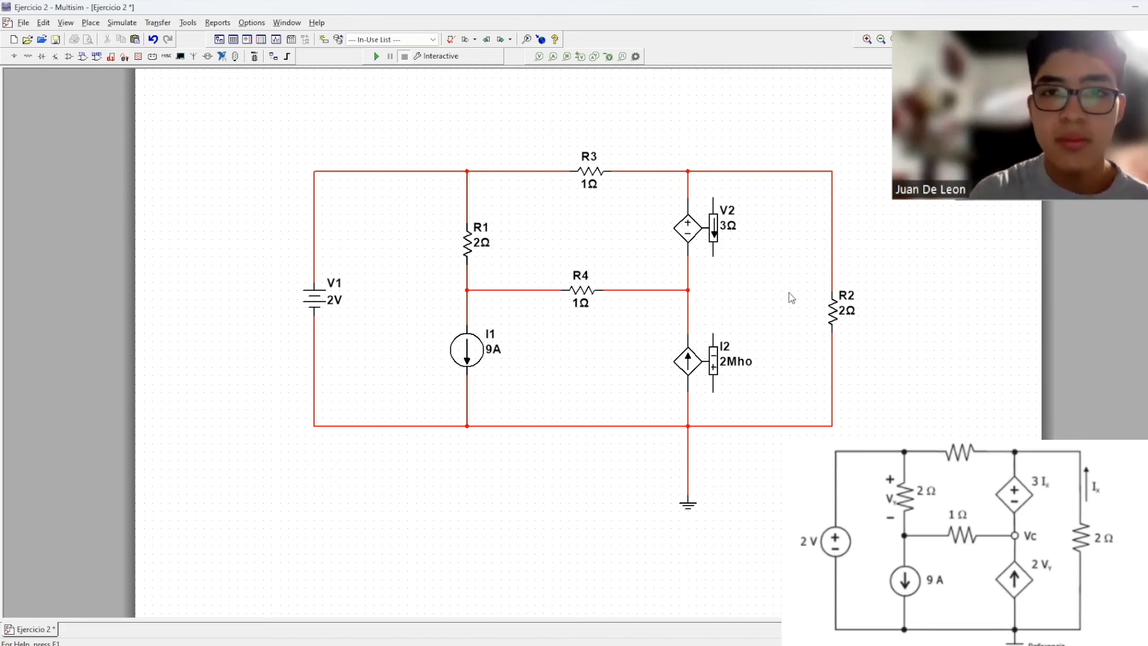
# Wire I2's plus control terminal around I1 to the node above R1, and its minus control terminal to the node below R1.
pyautogui.click(713, 393)
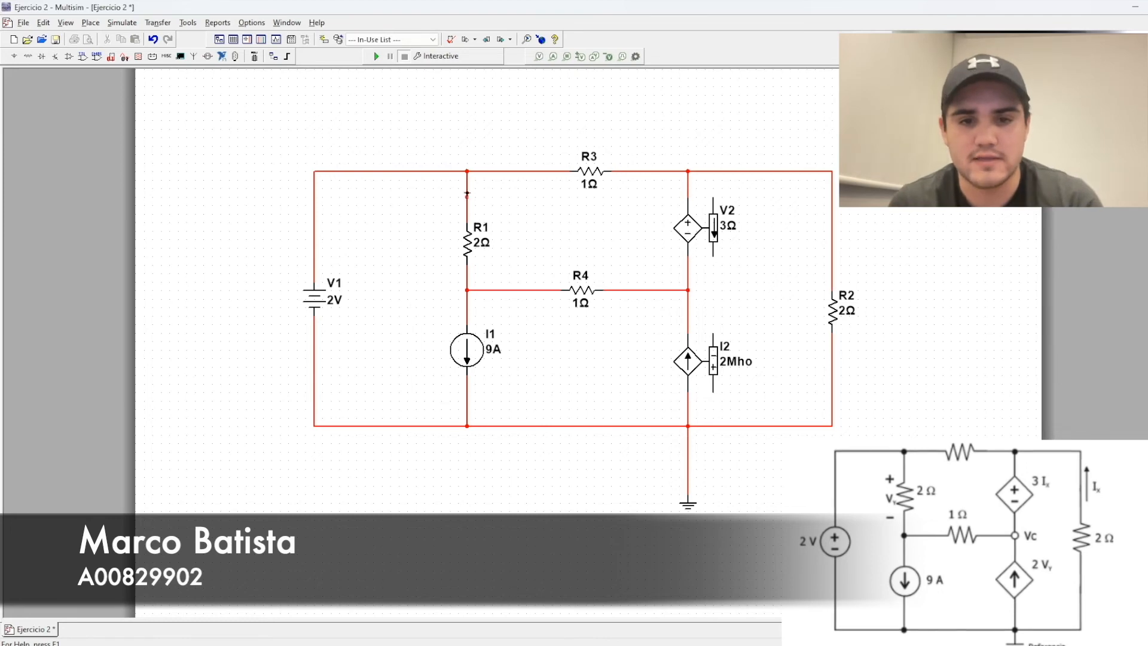
pyautogui.click(467, 205)
pyautogui.click(492, 266)
pyautogui.moveTo(492, 266); pyautogui.dragTo(424, 271)
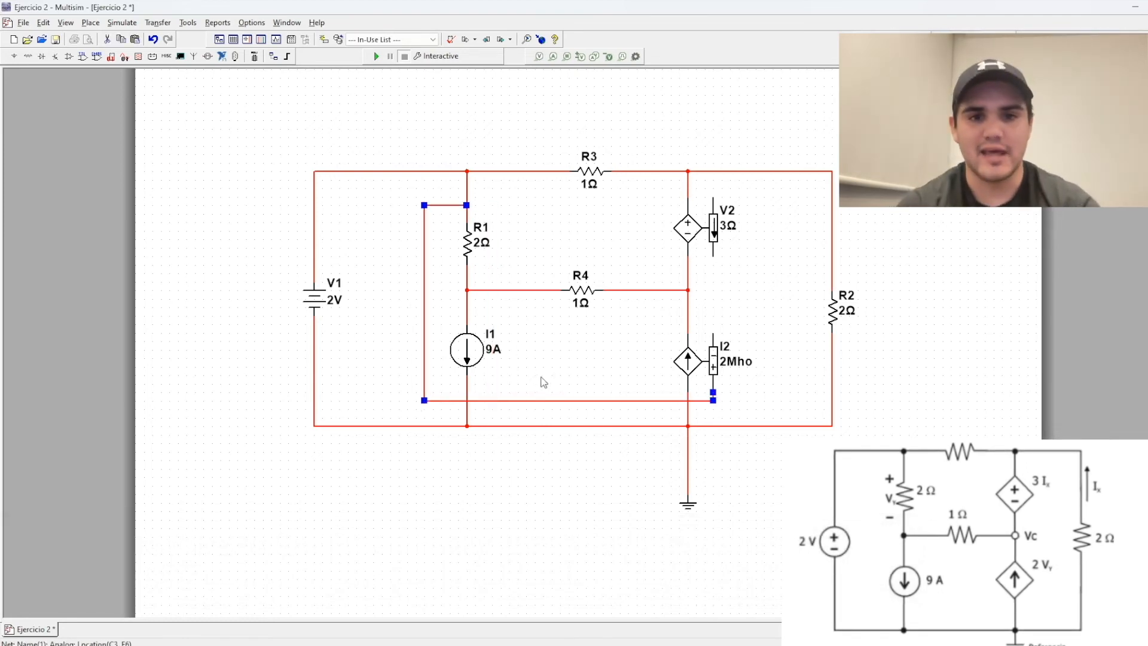
pyautogui.click(713, 333)
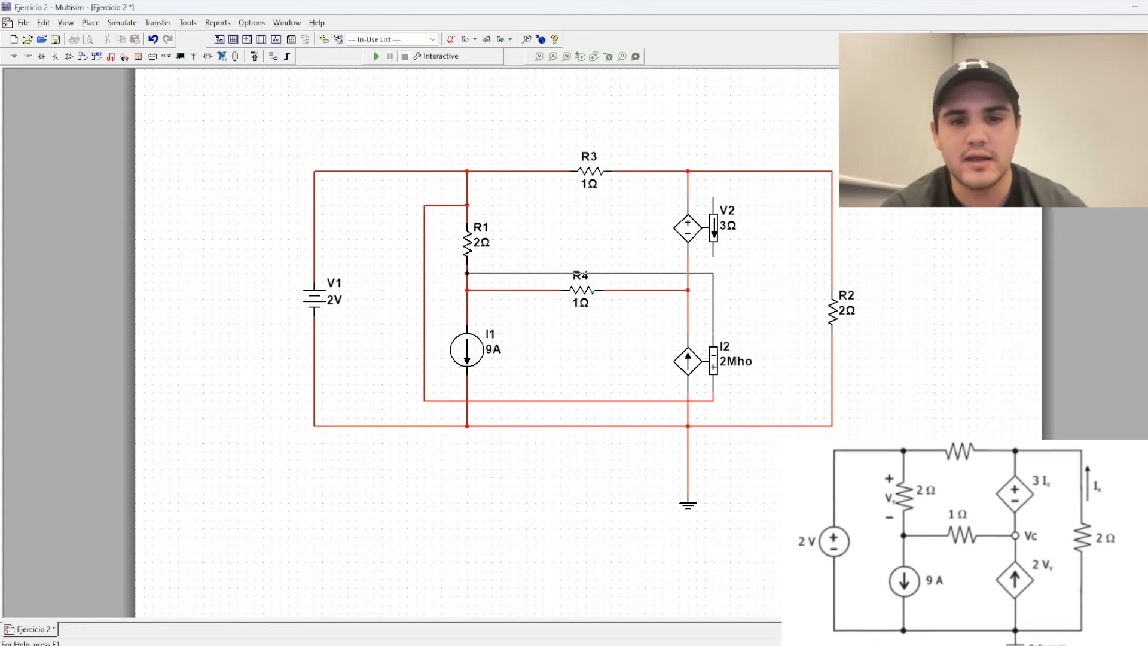
pyautogui.click(467, 274)
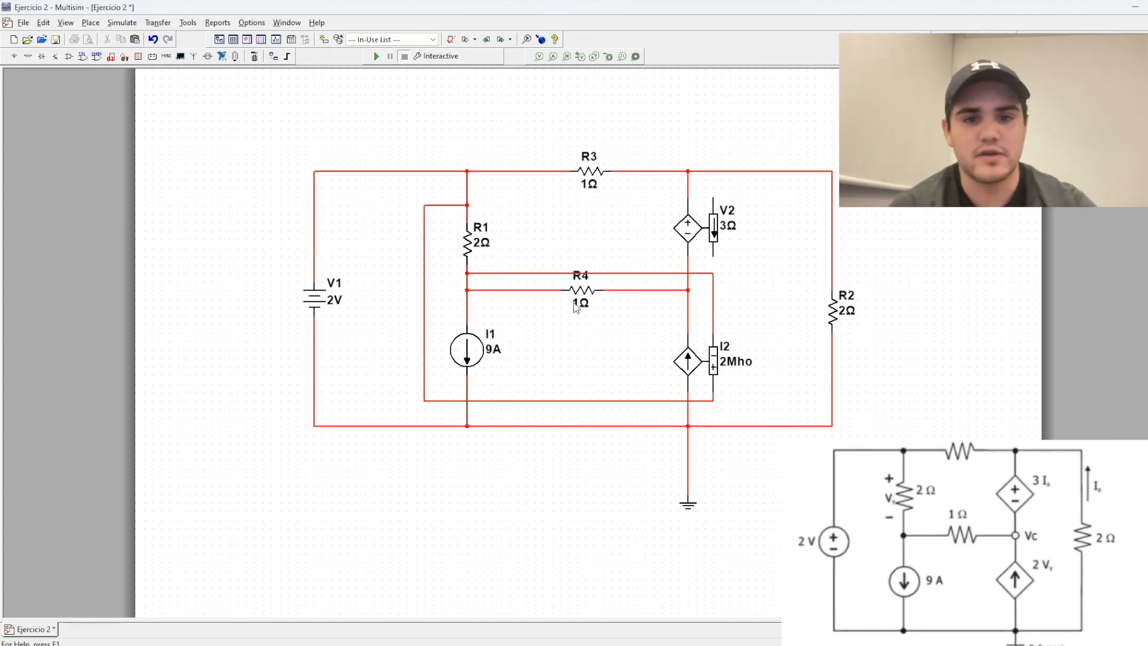
# Color I2's minus control wire bright green and its plus control wire dark green.
pyautogui.rightClick(631, 273)
pyautogui.click(669, 312)
pyautogui.click(556, 359)
pyautogui.click(706, 260)
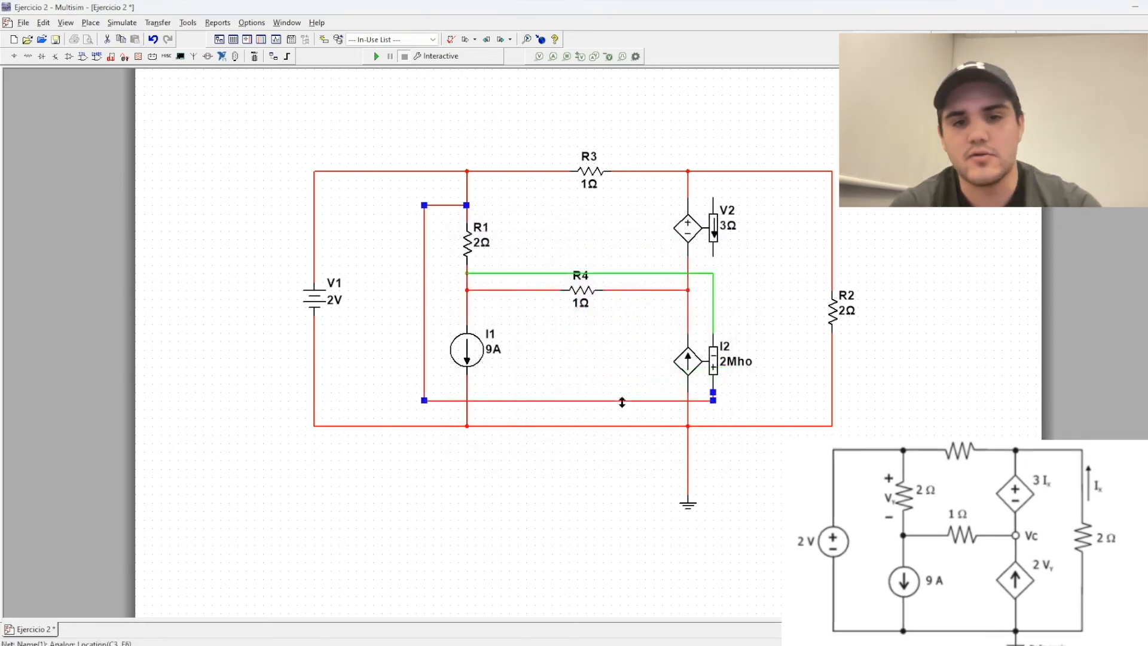
pyautogui.rightClick(622, 403)
pyautogui.click(662, 442)
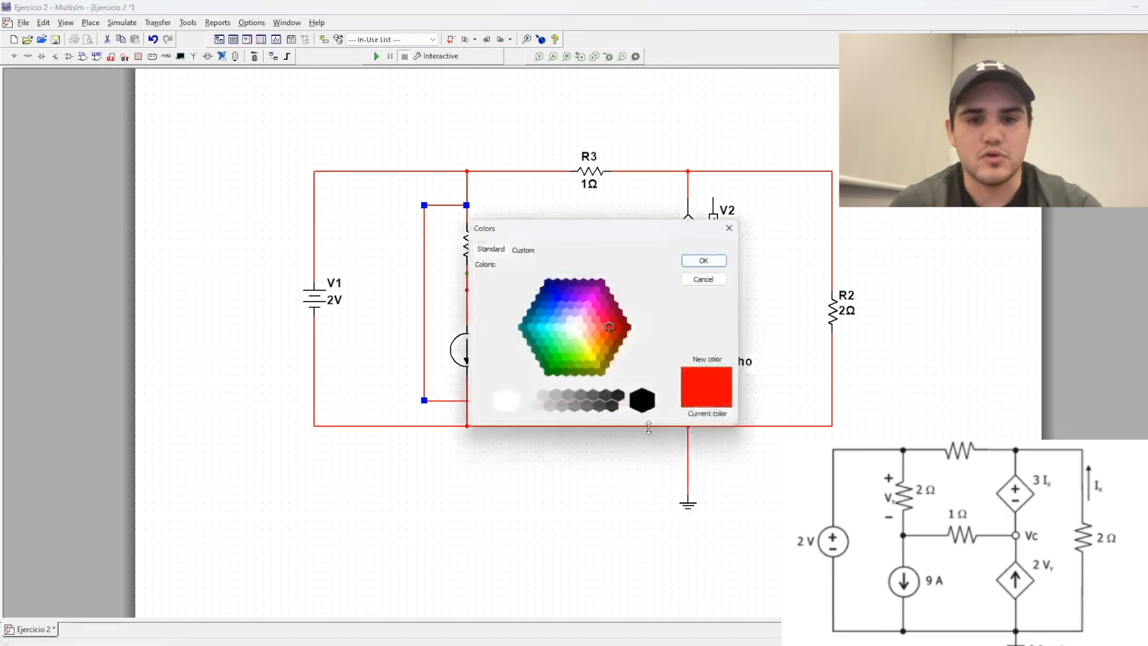
pyautogui.click(548, 358)
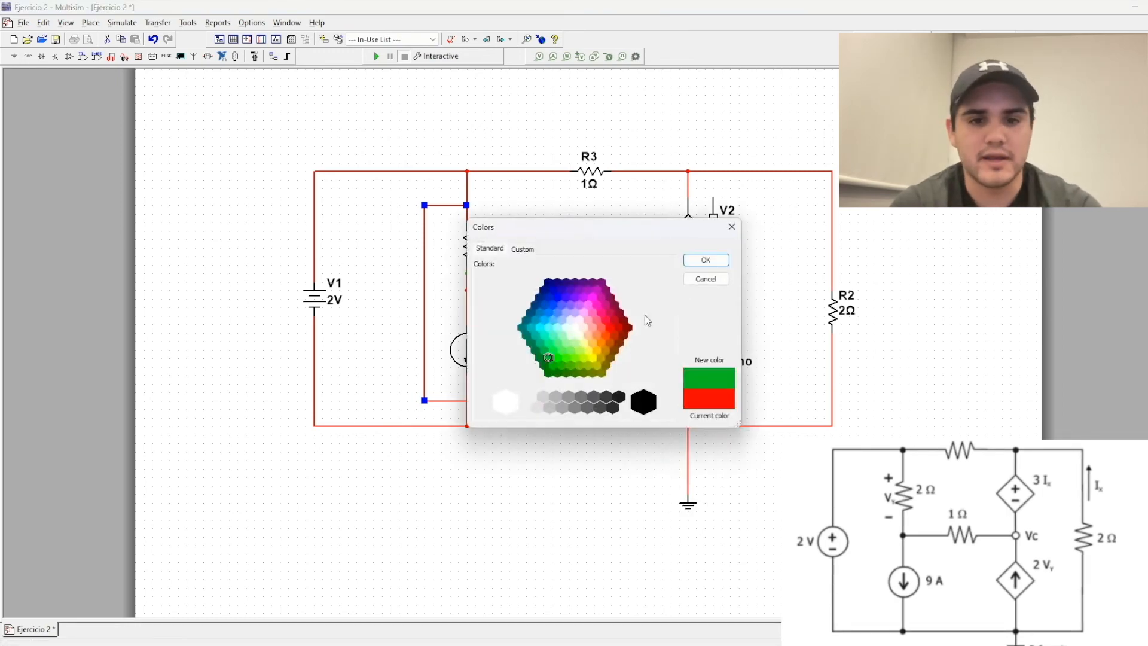
pyautogui.click(694, 260)
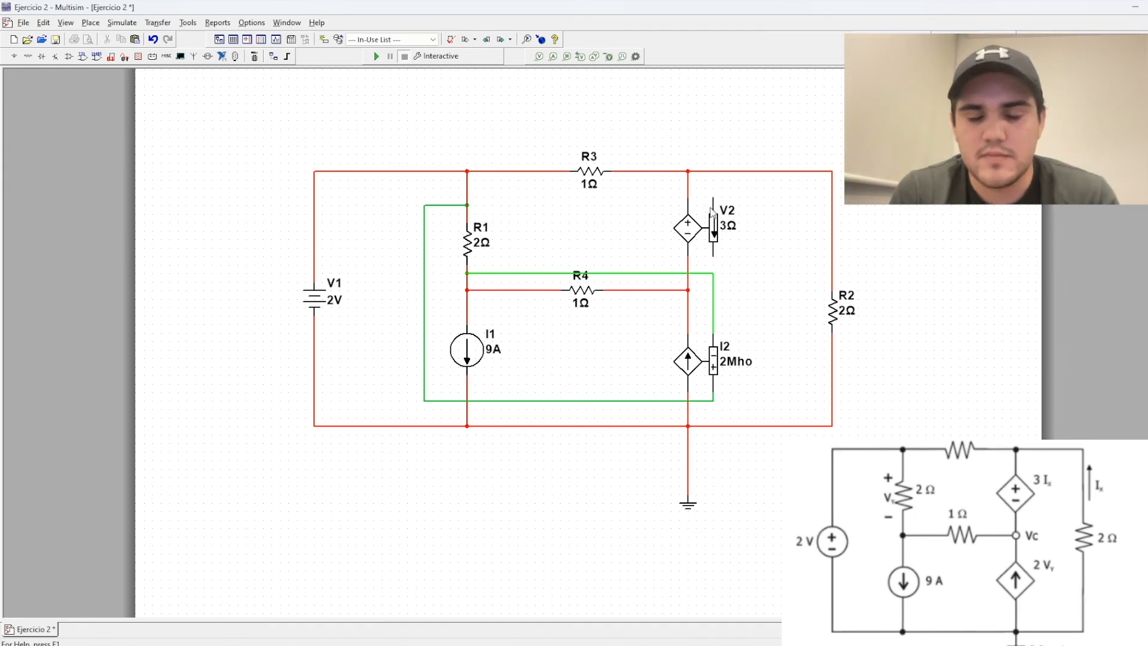
# Replace the wire feeding R2 by connecting V2's current-sensing element in series between R2's upper end and the R3–V2 node.
pyautogui.rightClick(831, 207)
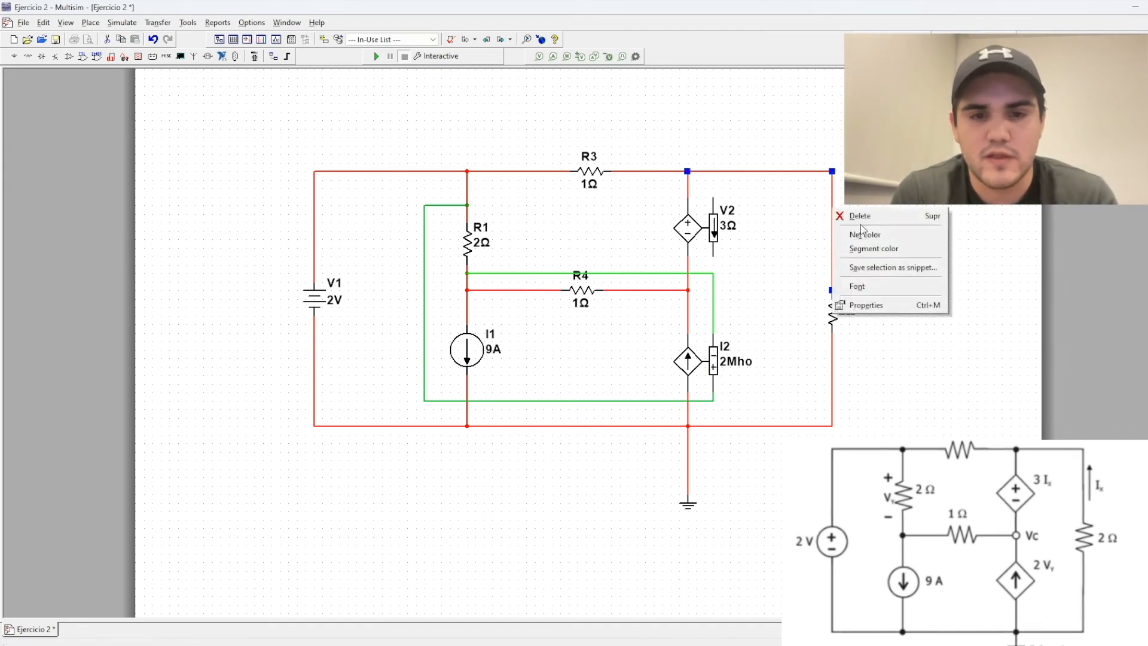
pyautogui.click(861, 217)
pyautogui.click(832, 292)
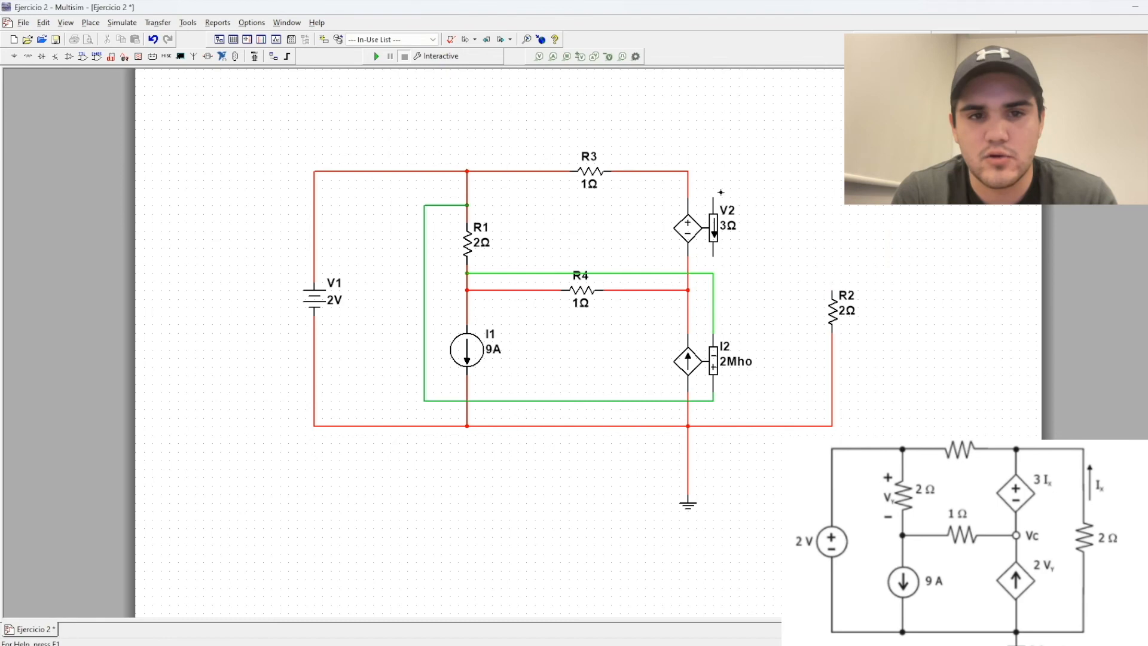
pyautogui.click(714, 197)
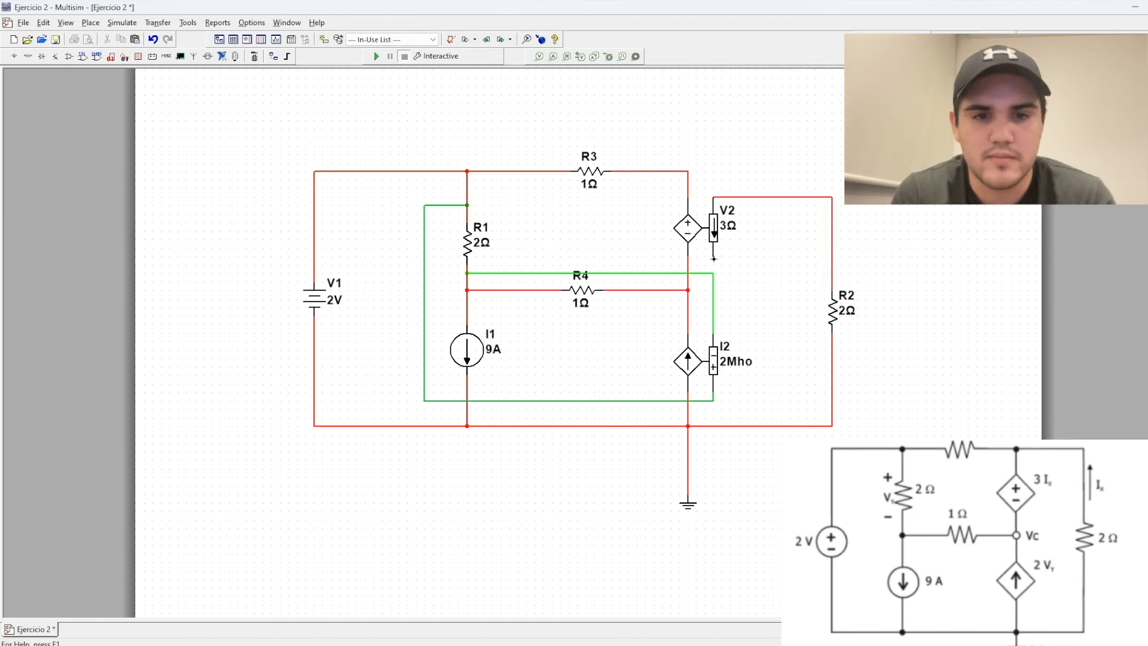
pyautogui.click(713, 256)
pyautogui.click(689, 172)
pyautogui.click(730, 204)
pyautogui.moveTo(778, 194); pyautogui.dragTo(780, 196)
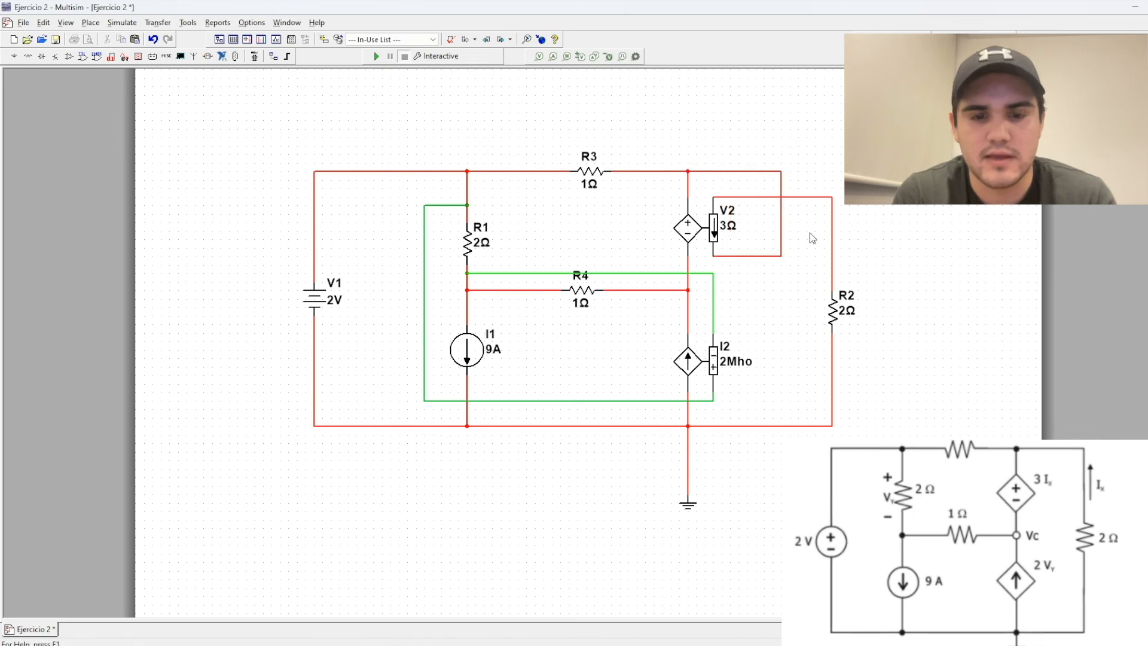
# Color the wire from V2's sensing element to R2 dark blue and the one to the R3–V2 node cyan.
pyautogui.rightClick(832, 240)
pyautogui.click(859, 278)
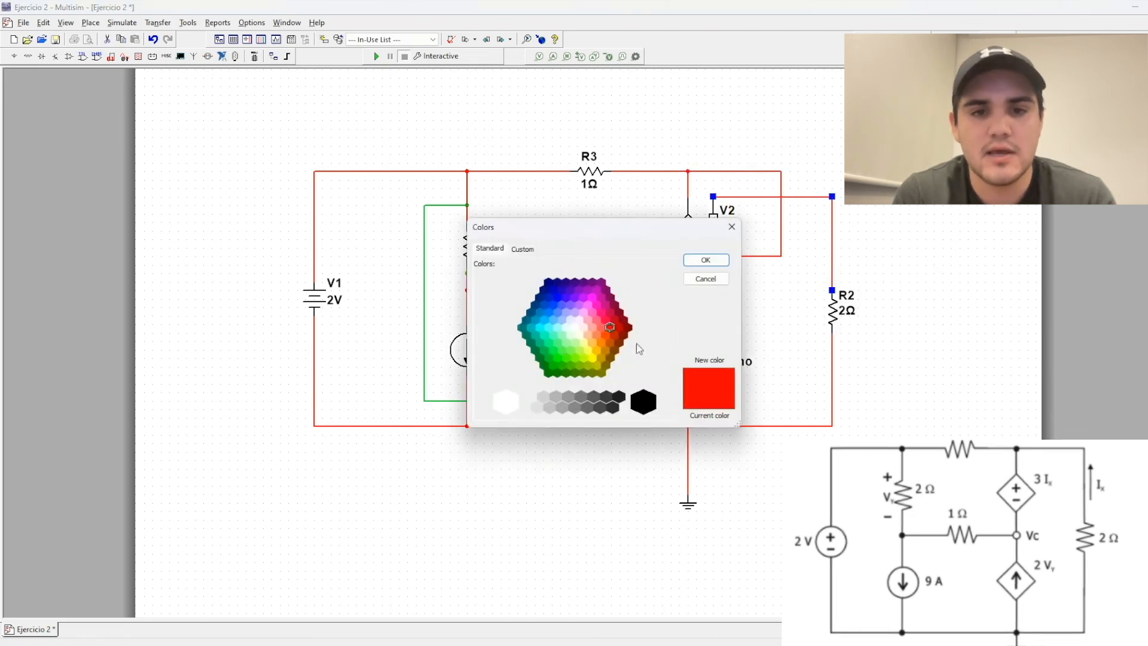
pyautogui.click(559, 294)
pyautogui.click(706, 260)
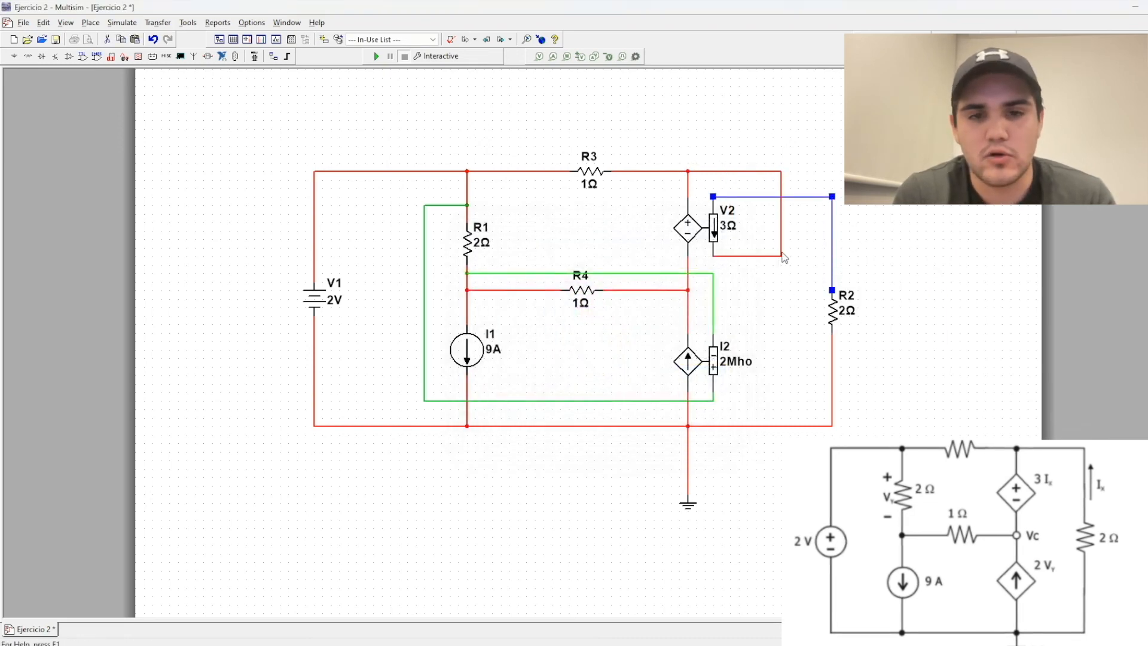
pyautogui.rightClick(781, 247)
pyautogui.click(789, 289)
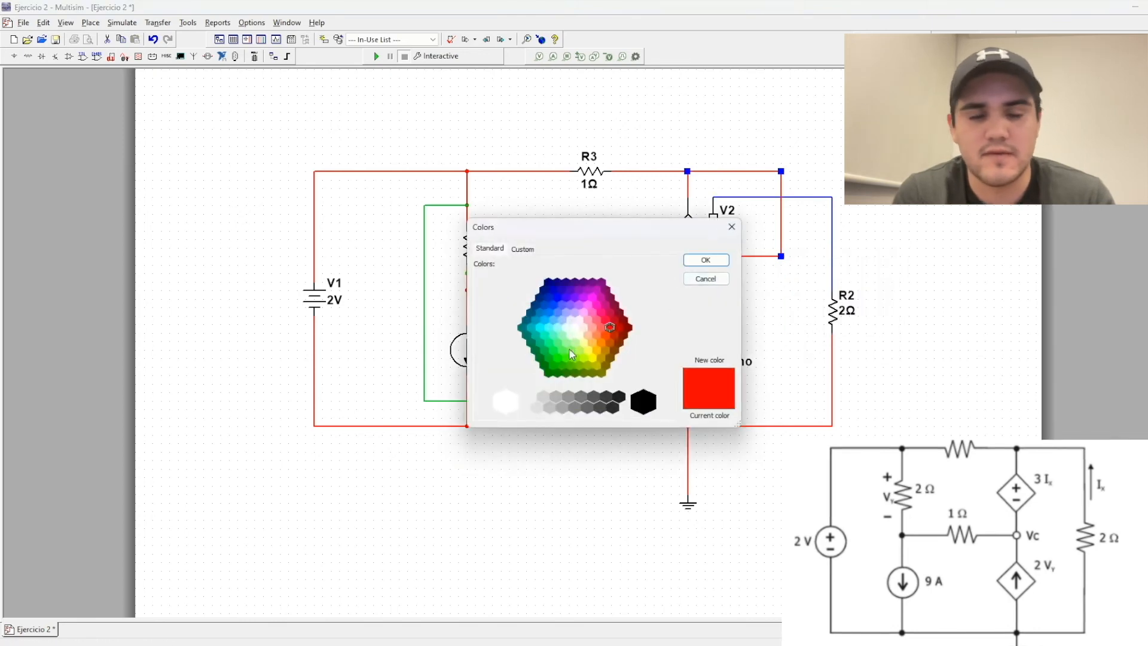
pyautogui.click(555, 328)
pyautogui.click(706, 260)
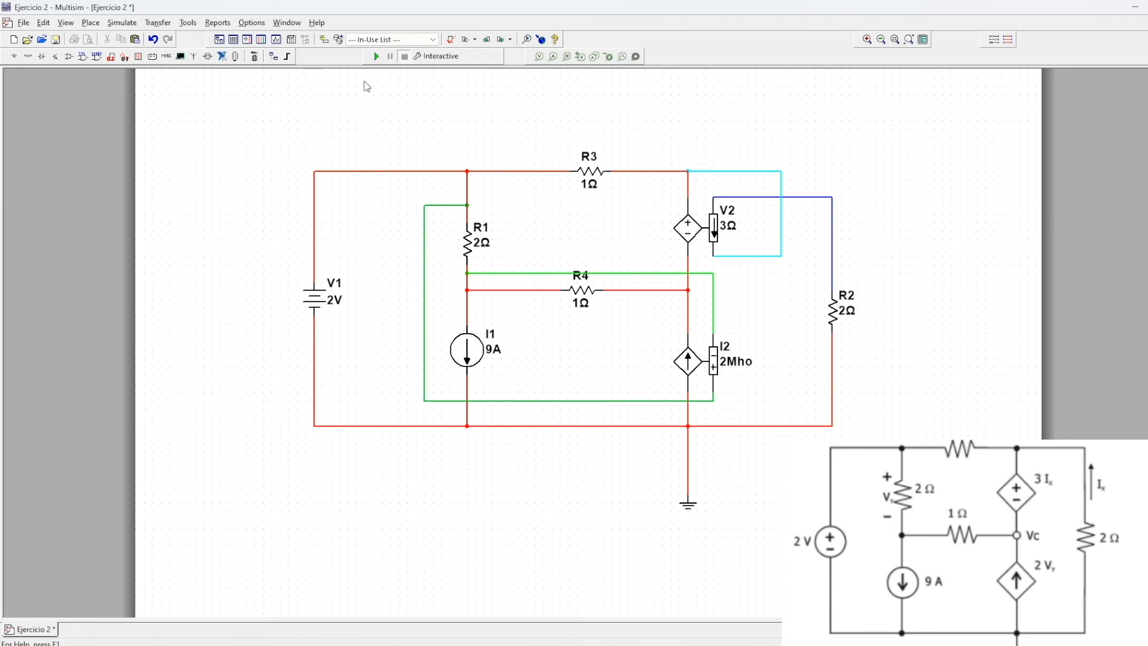
# Place a voltage probe on the Vc node with its readout box clear of the wiring, and a current probe on the wire above R2.
pyautogui.click(539, 56)
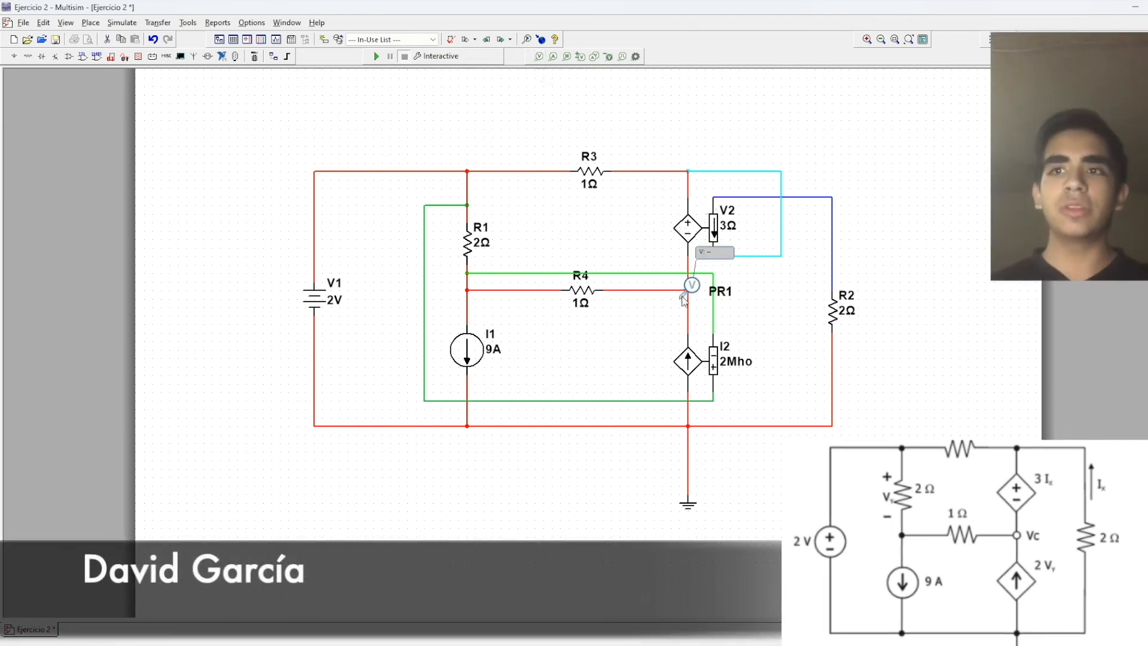
pyautogui.click(690, 292)
pyautogui.moveTo(724, 244); pyautogui.dragTo(740, 301)
pyautogui.click(781, 368)
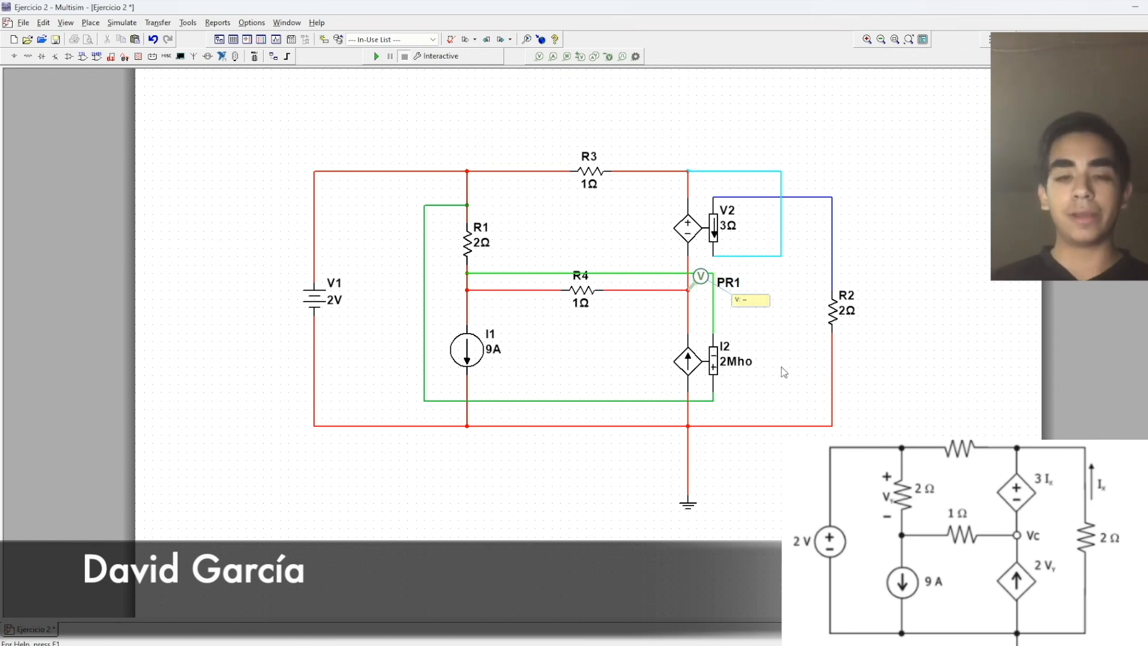
pyautogui.click(553, 56)
pyautogui.click(832, 241)
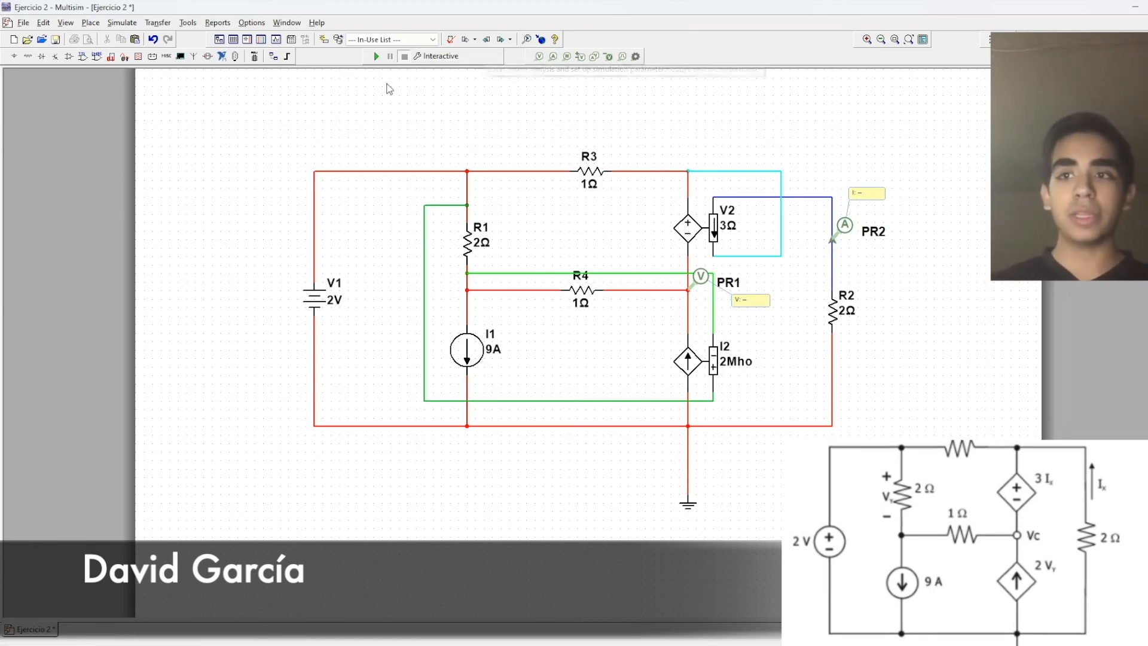
# Run the interactive simulation and close the simulation results pane.
pyautogui.scroll(1, 490, 216)
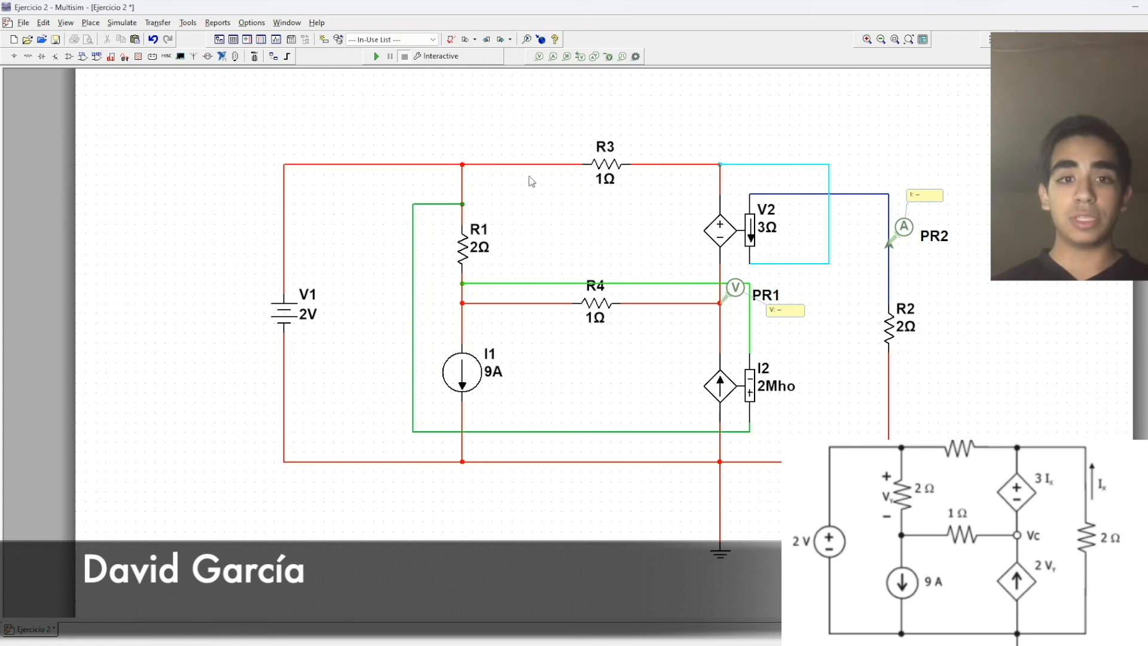
pyautogui.click(373, 57)
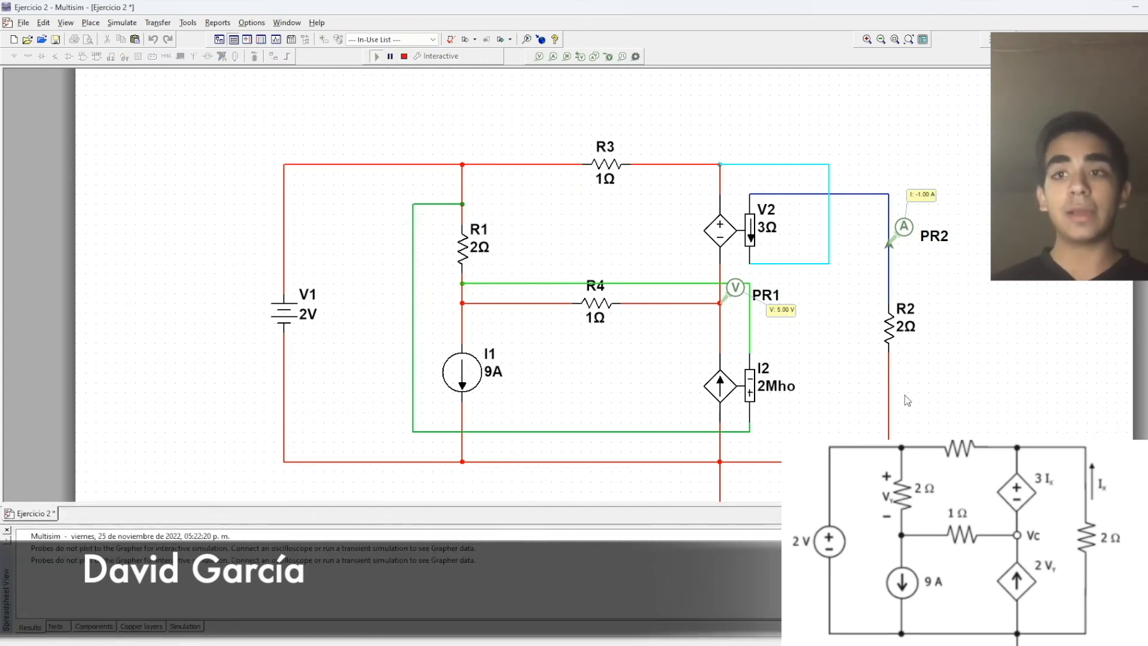
pyautogui.click(8, 529)
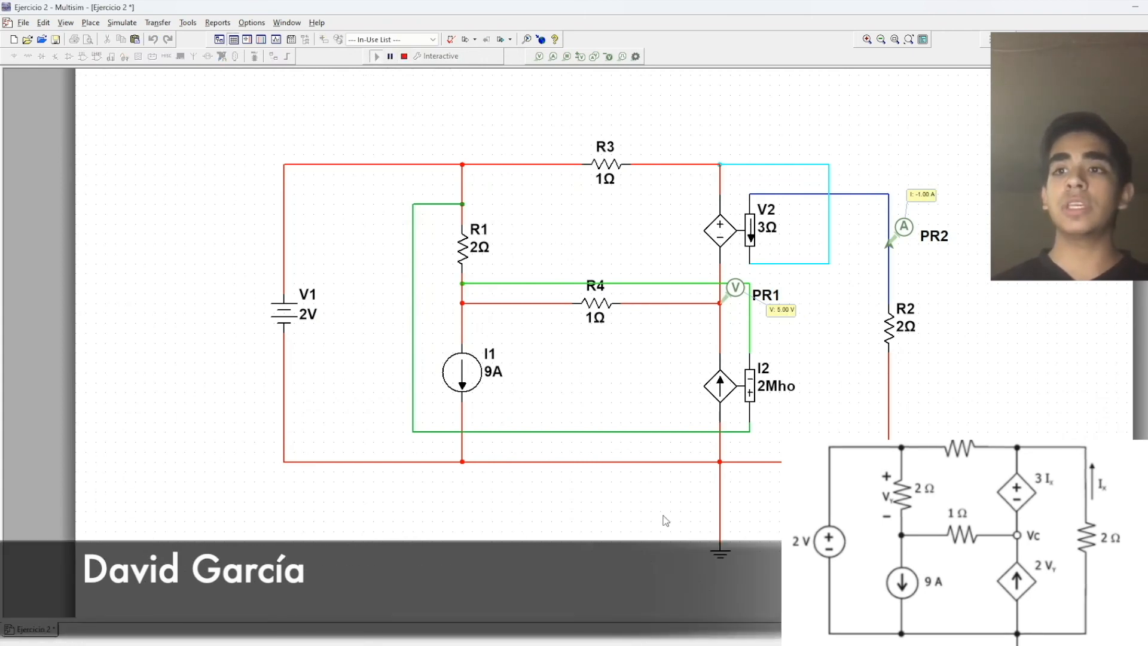
# Move PR1's readout box away from its label and examine the voltage and current probe readings.
pyautogui.scroll(5, 894, 225)
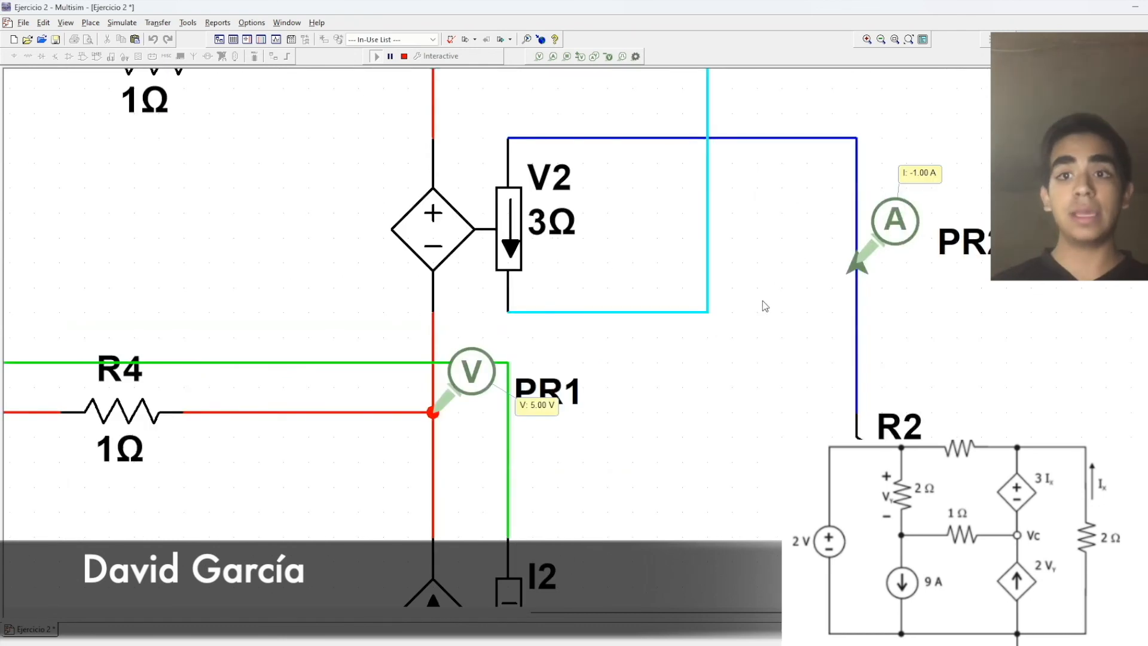
pyautogui.moveTo(536, 404); pyautogui.dragTo(638, 359)
pyautogui.doubleClick(920, 173)
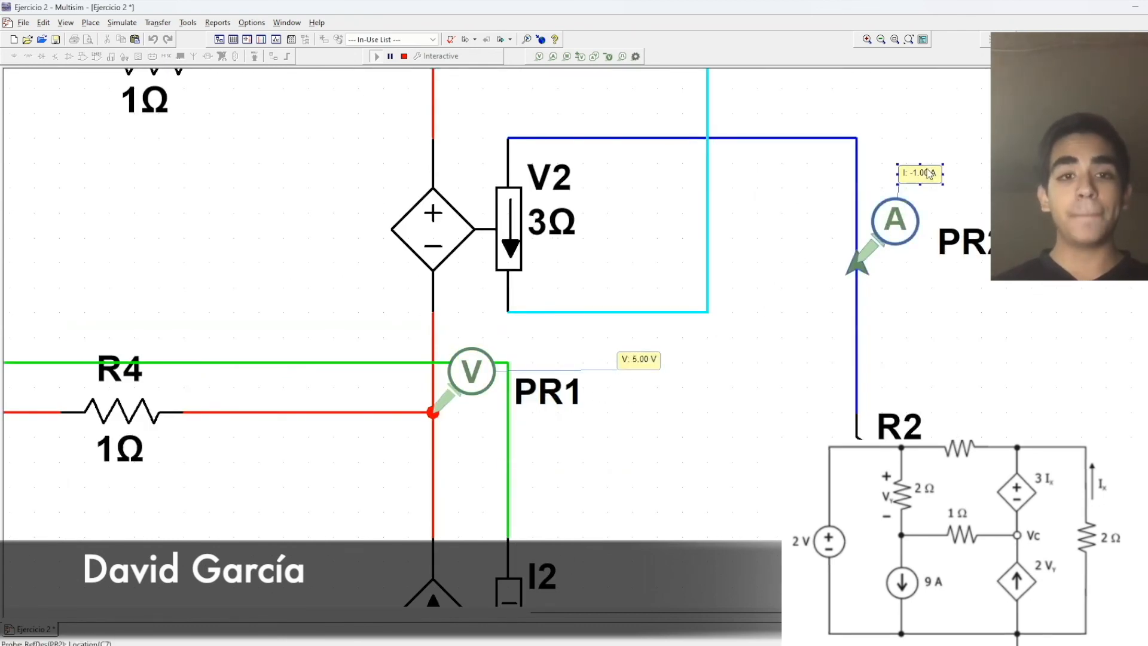
pyautogui.click(734, 155)
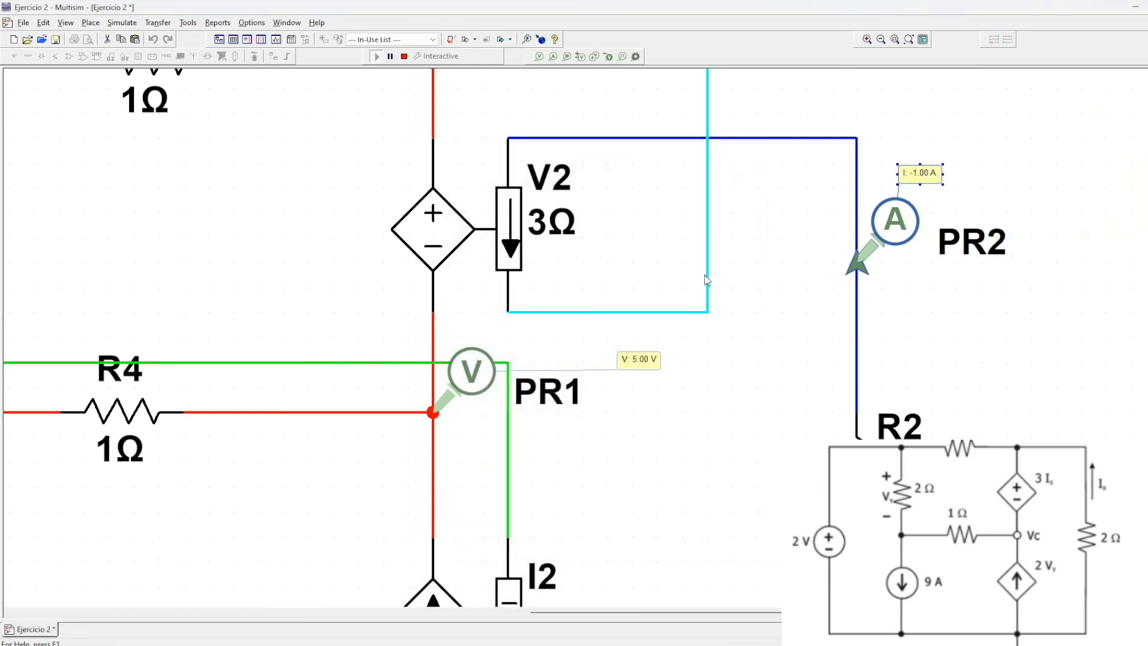
pyautogui.scroll(-5, 705, 275)
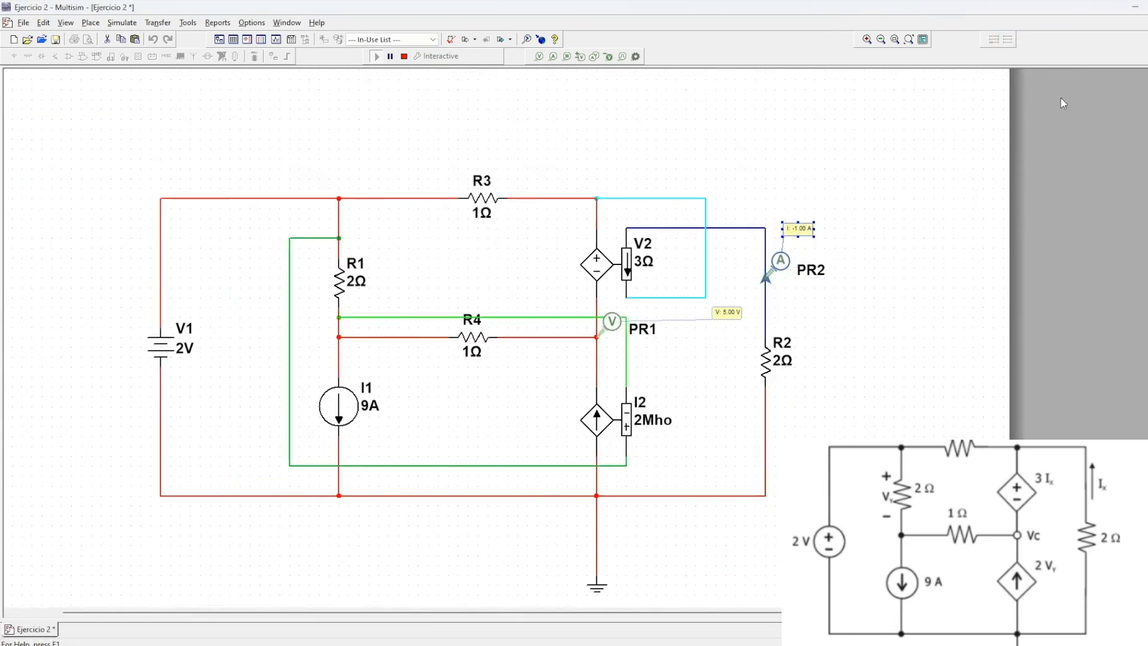